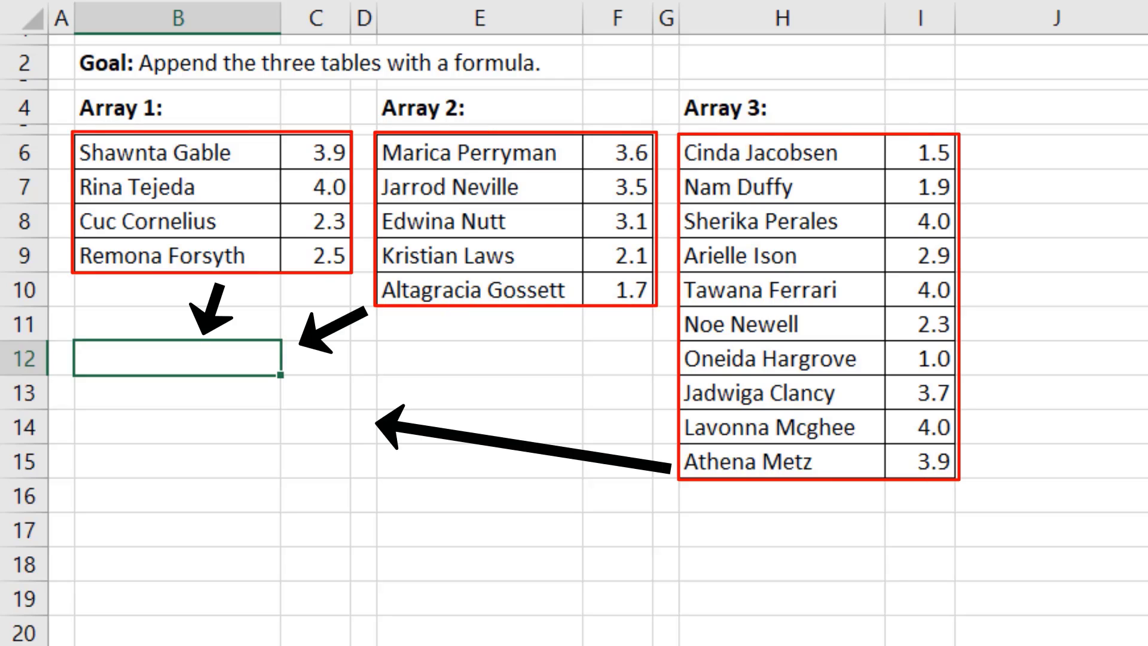
Enter =AppendThreeGradeTables(B6:C9,E6:F10,H6:I15) in B12 to spill the combined grade list
text(=ap)
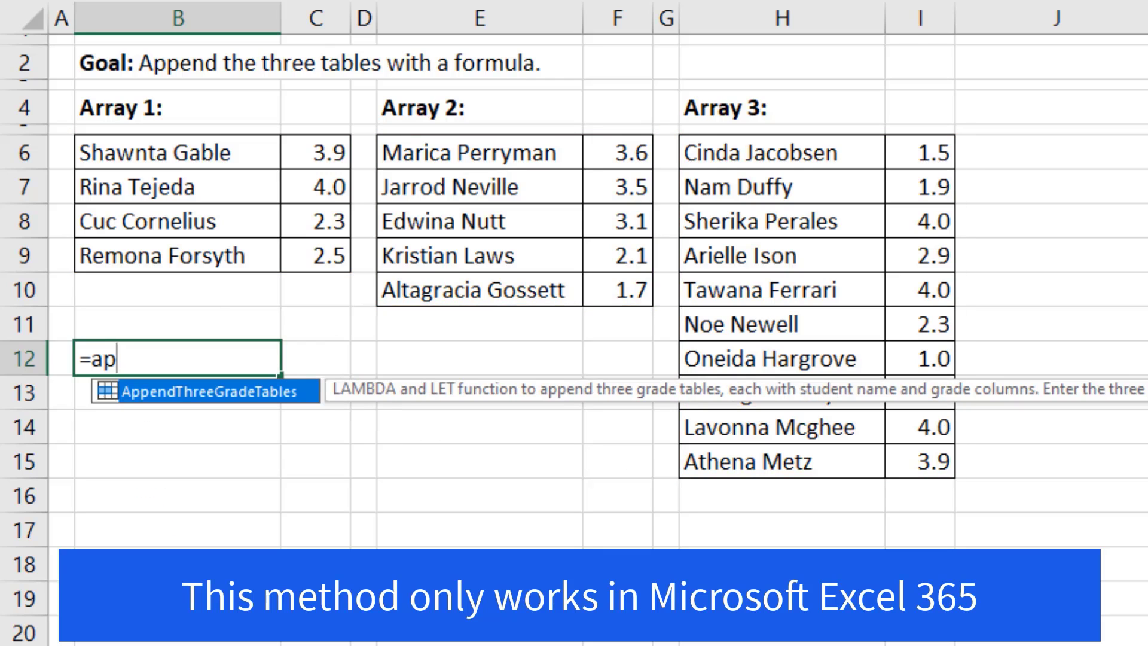
key(Tab)
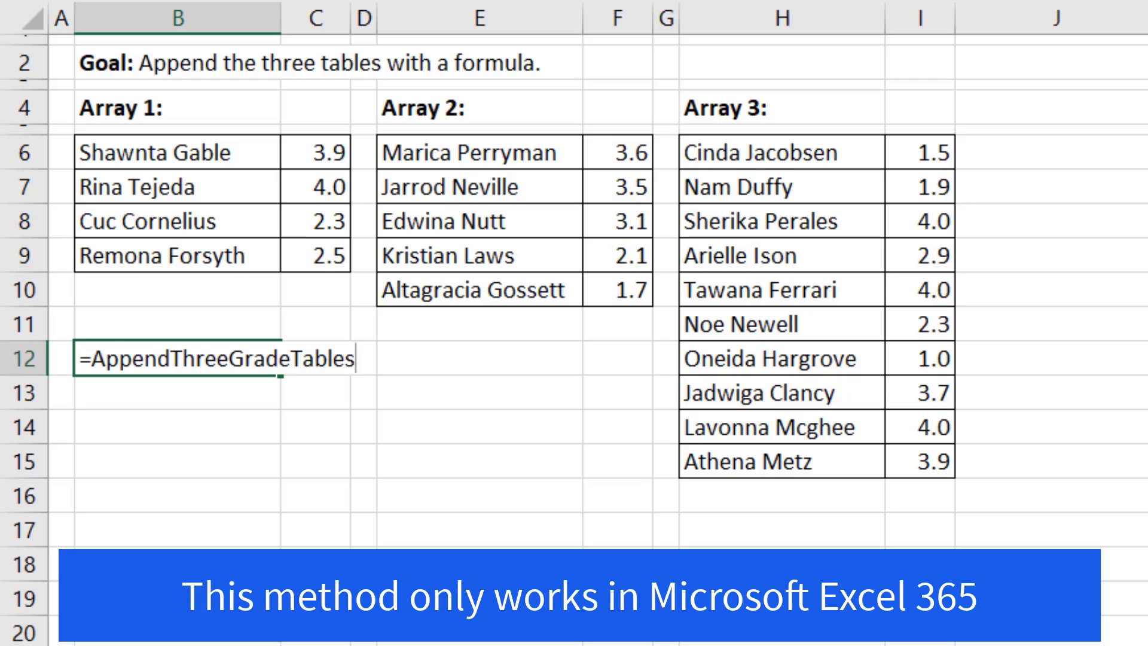
text(()
mouse_move(206, 139)
mouse_down()
mouse_move(307, 205)
mouse_move(309, 256)
mouse_up()
text(,)
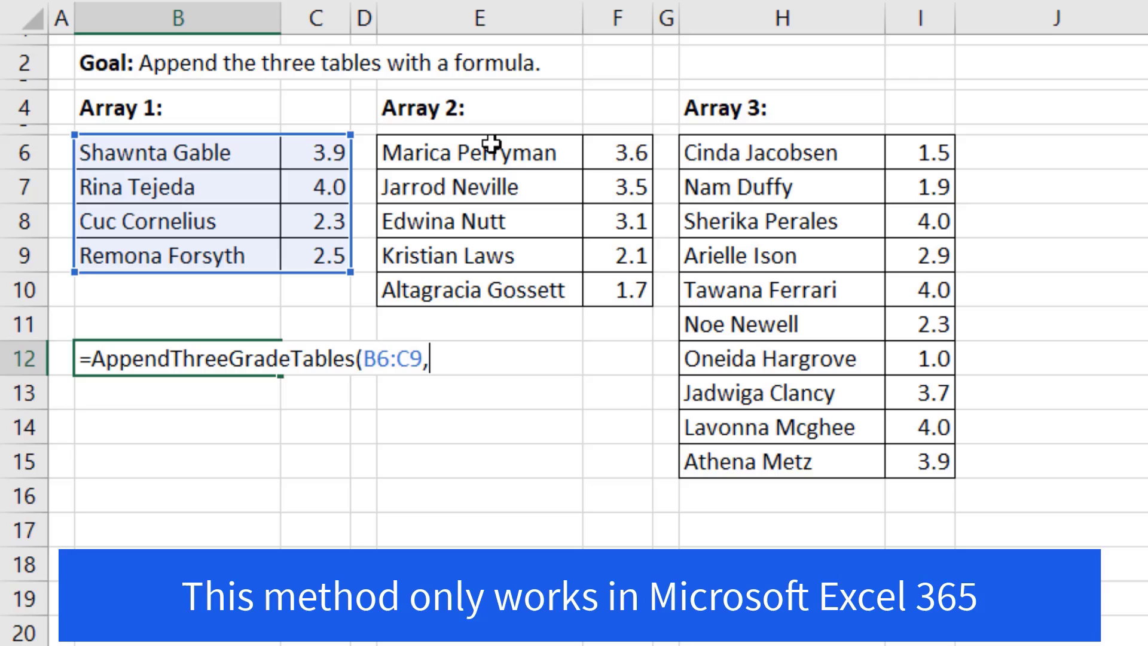
drag(489, 146, 601, 289)
text(,)
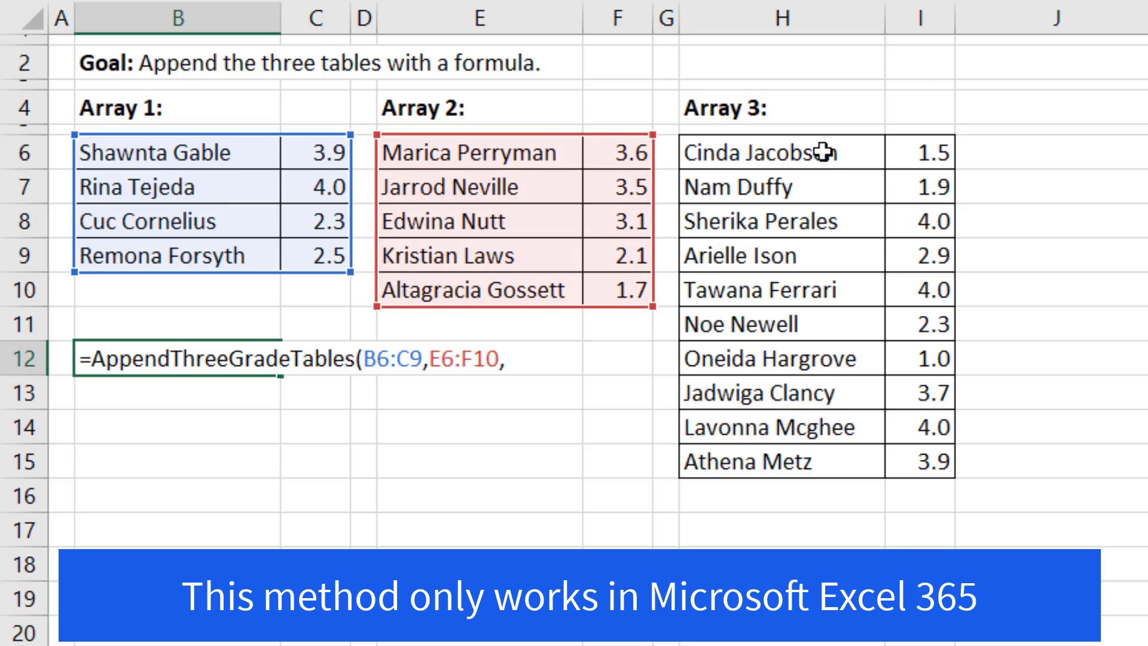
drag(823, 151, 899, 459)
text())
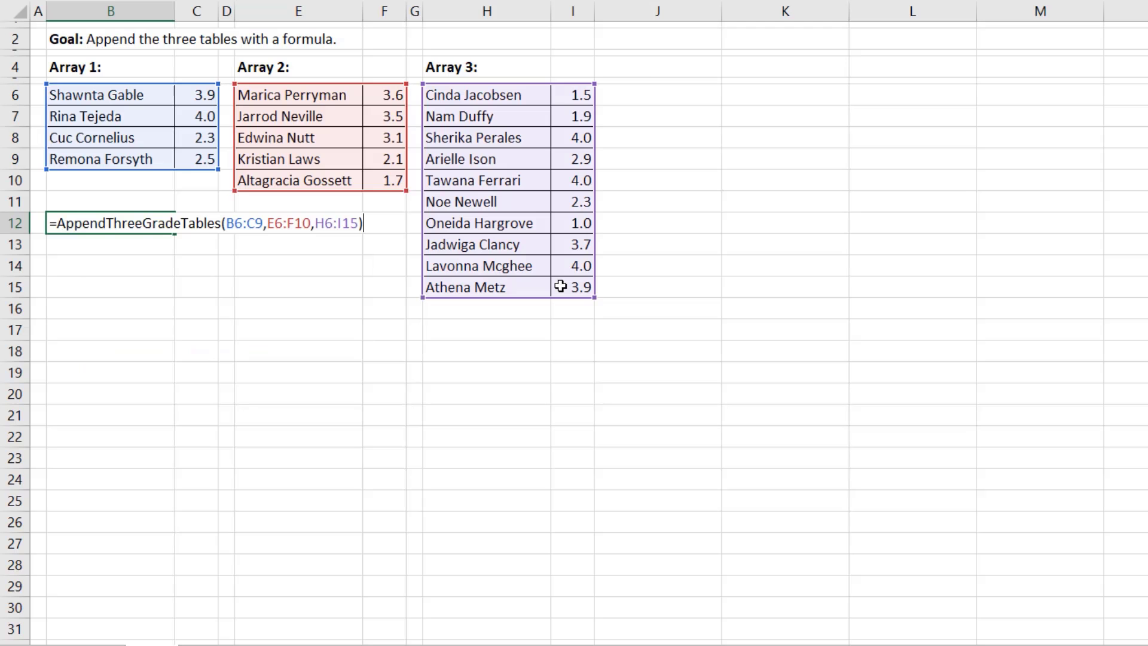
key(Return)
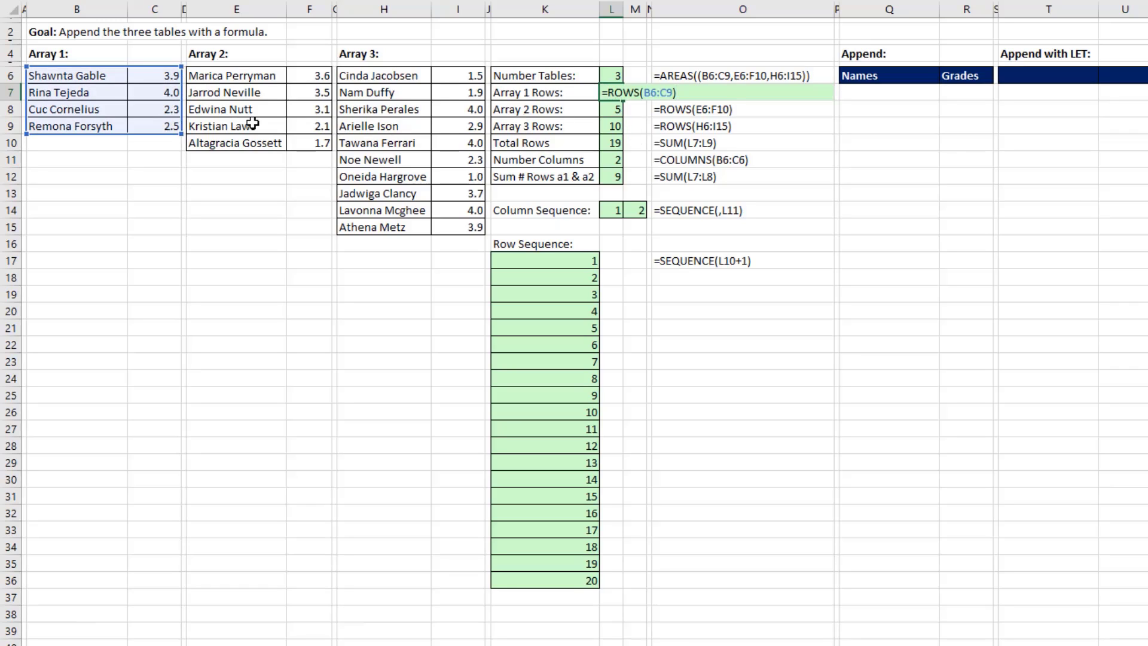
key(Escape)
double_click(607, 110)
key(Escape)
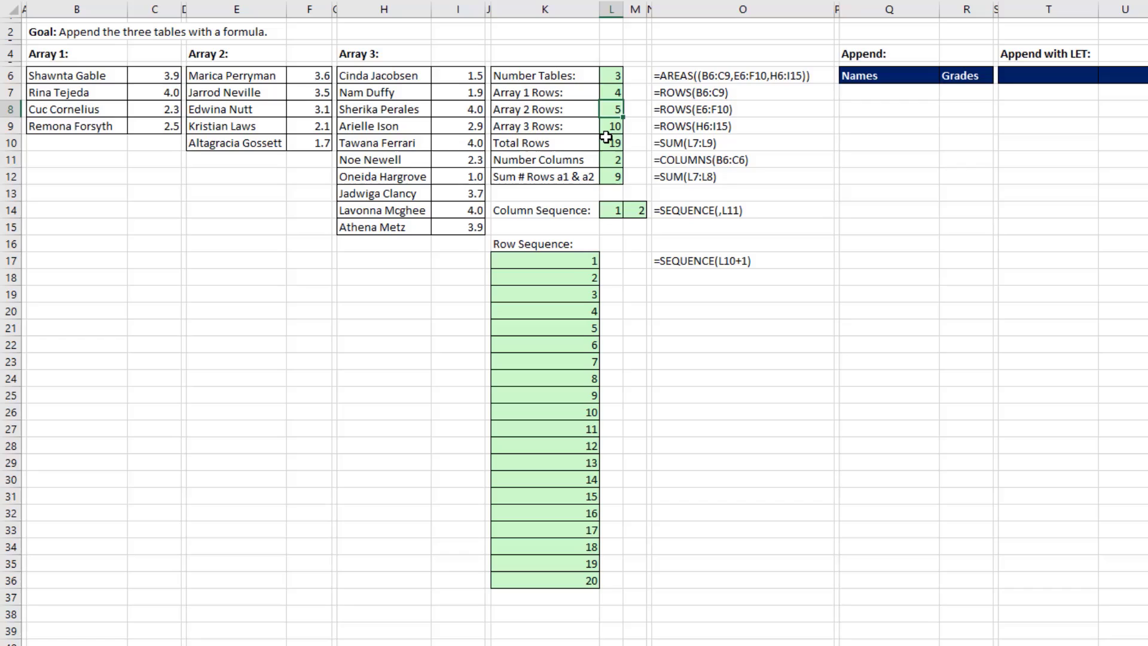
click(608, 130)
double_click(607, 130)
key(Escape)
click(608, 144)
double_click(609, 143)
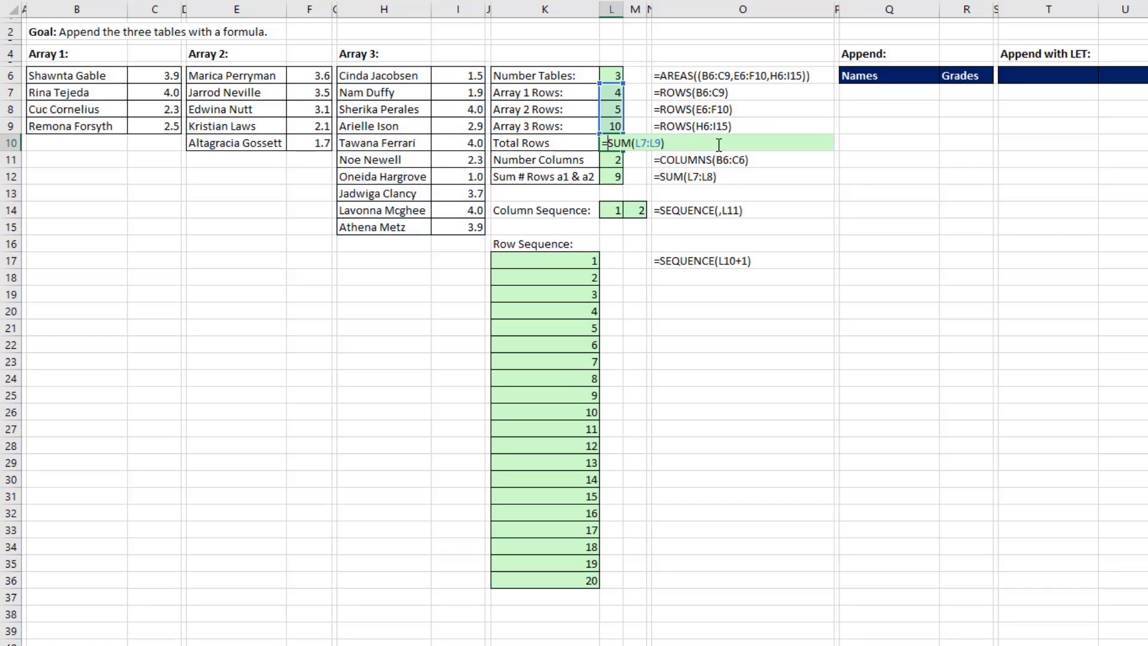
key(Escape)
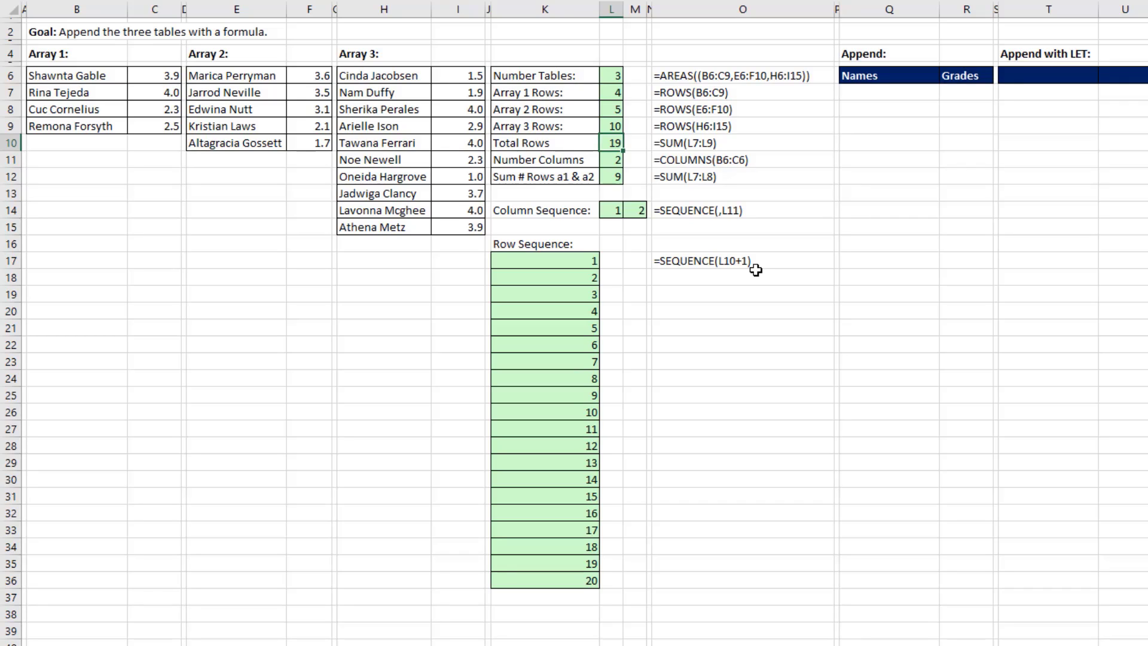
double_click(614, 160)
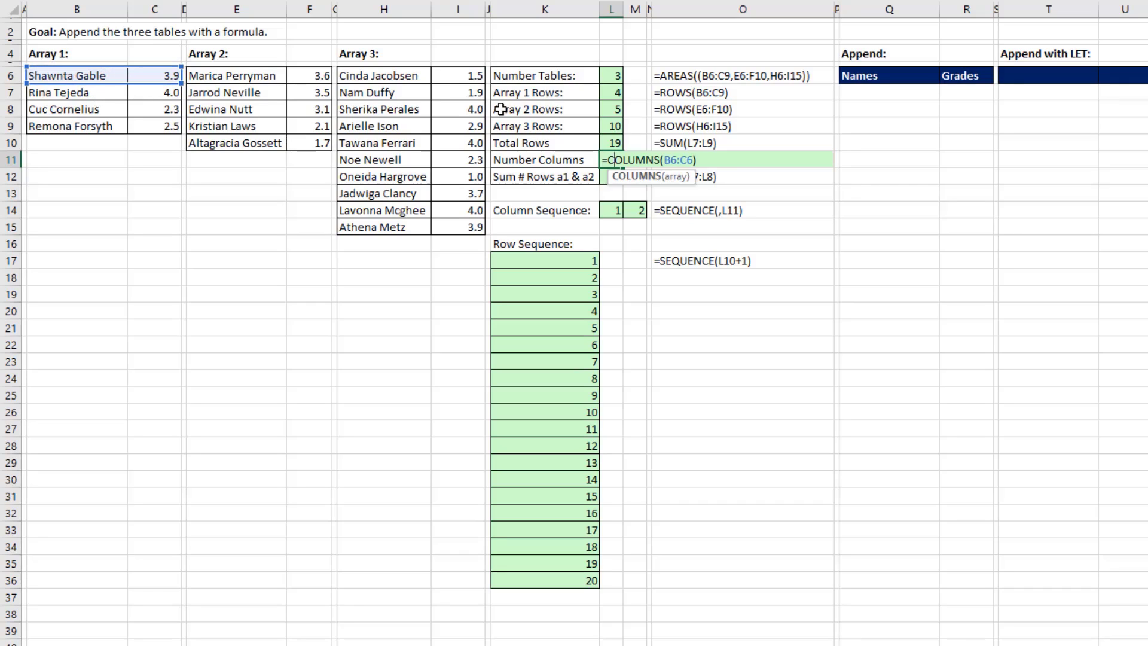
click(621, 177)
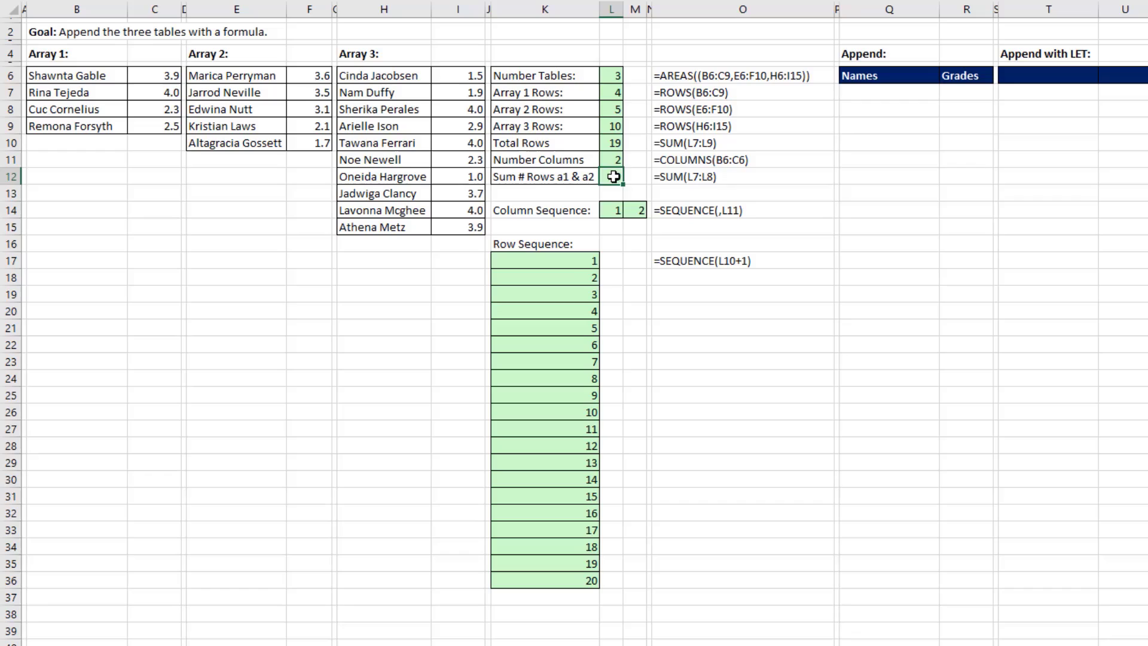
double_click(622, 178)
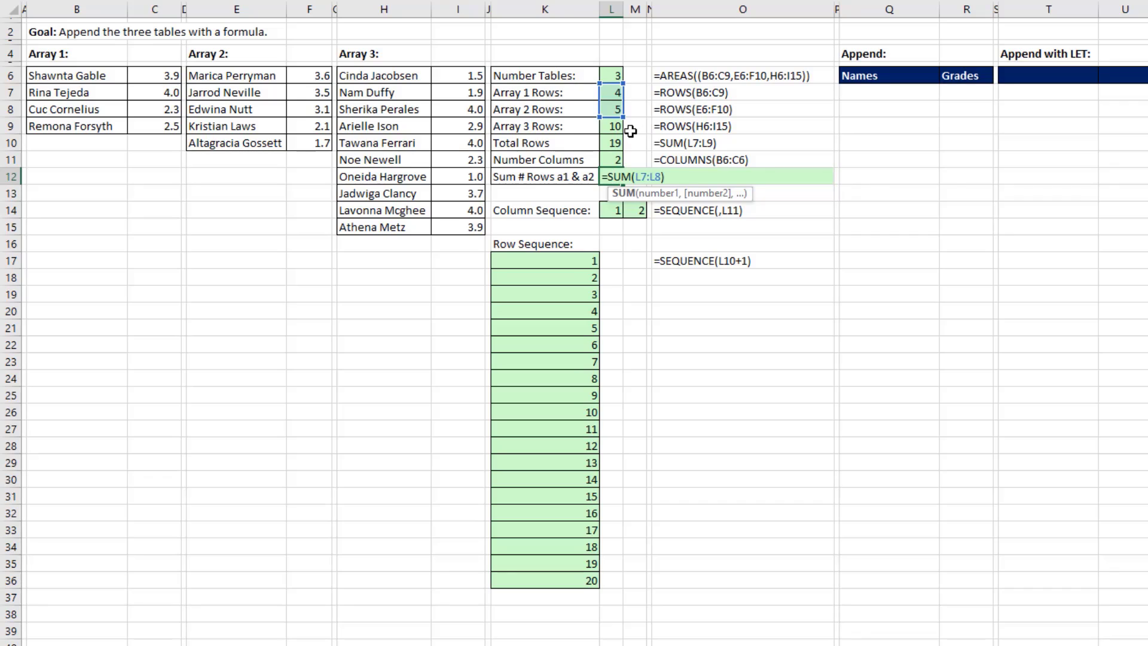
key(Escape)
double_click(606, 216)
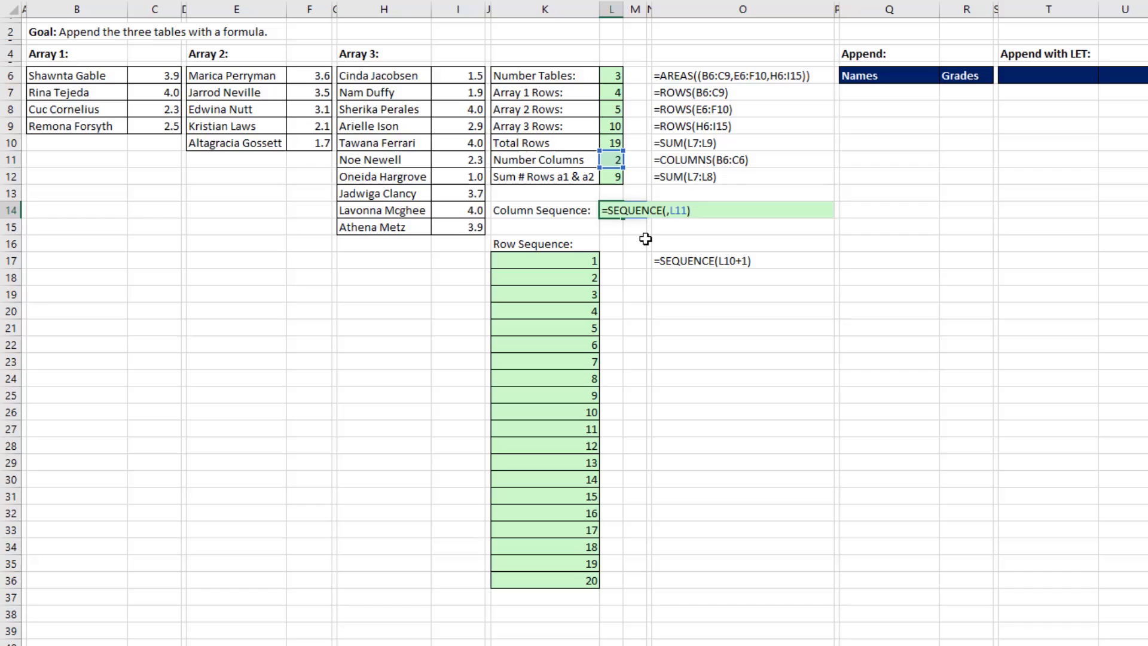
key(Escape)
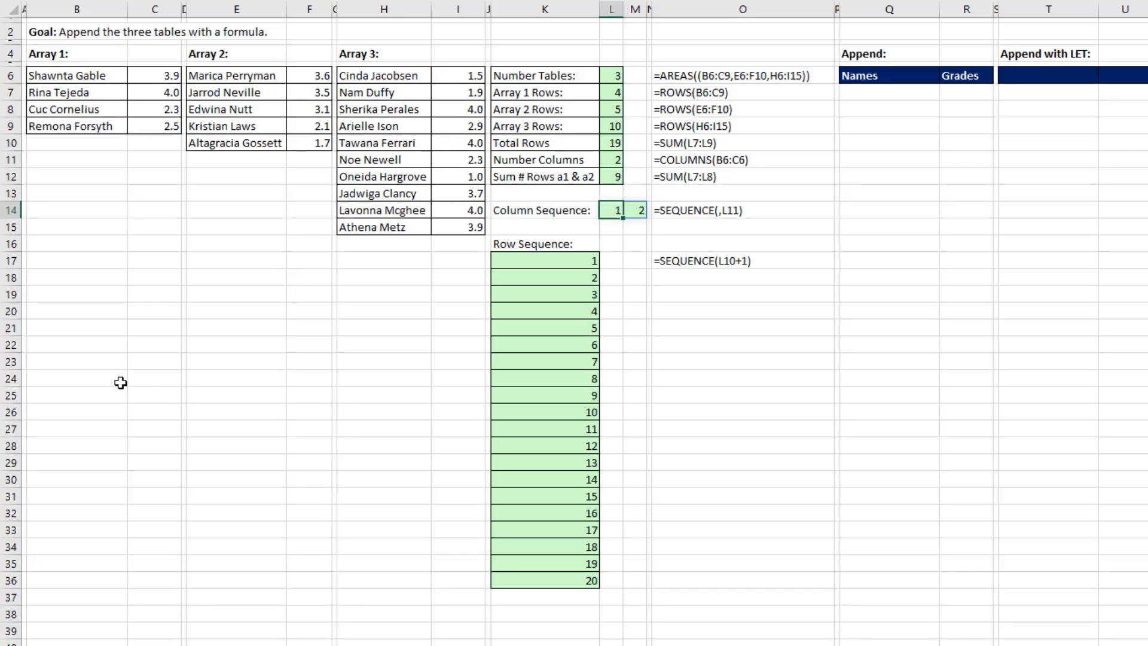
mouse_move(51, 75)
mouse_down()
mouse_move(113, 80)
mouse_move(177, 167)
mouse_move(136, 231)
mouse_move(135, 263)
mouse_up()
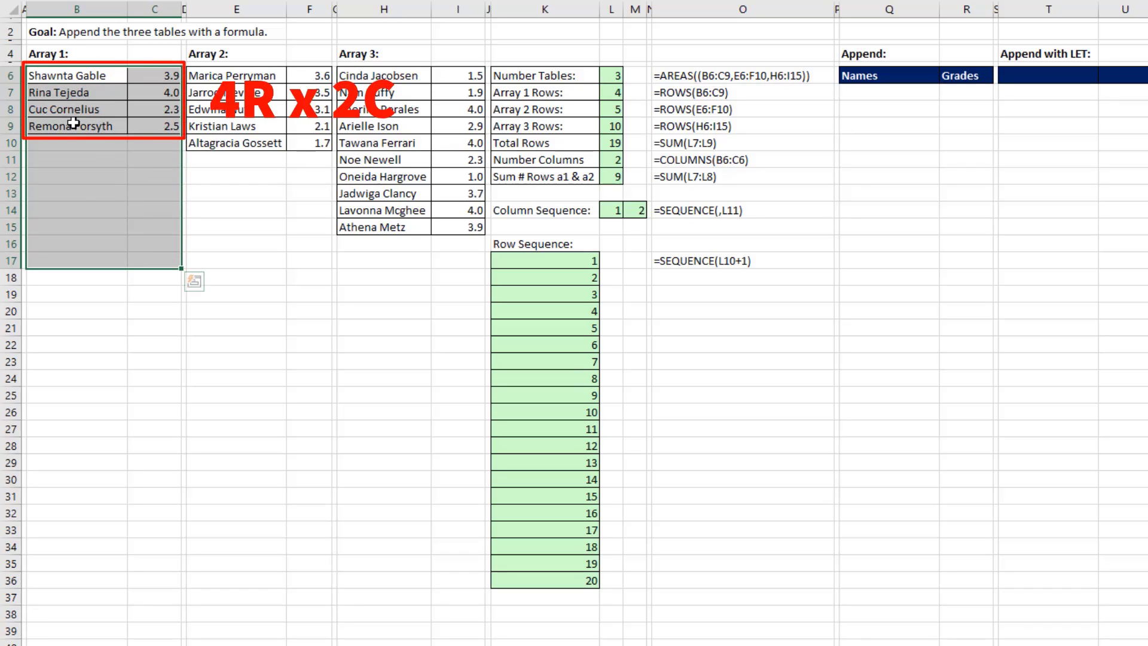
drag(167, 323, 148, 388)
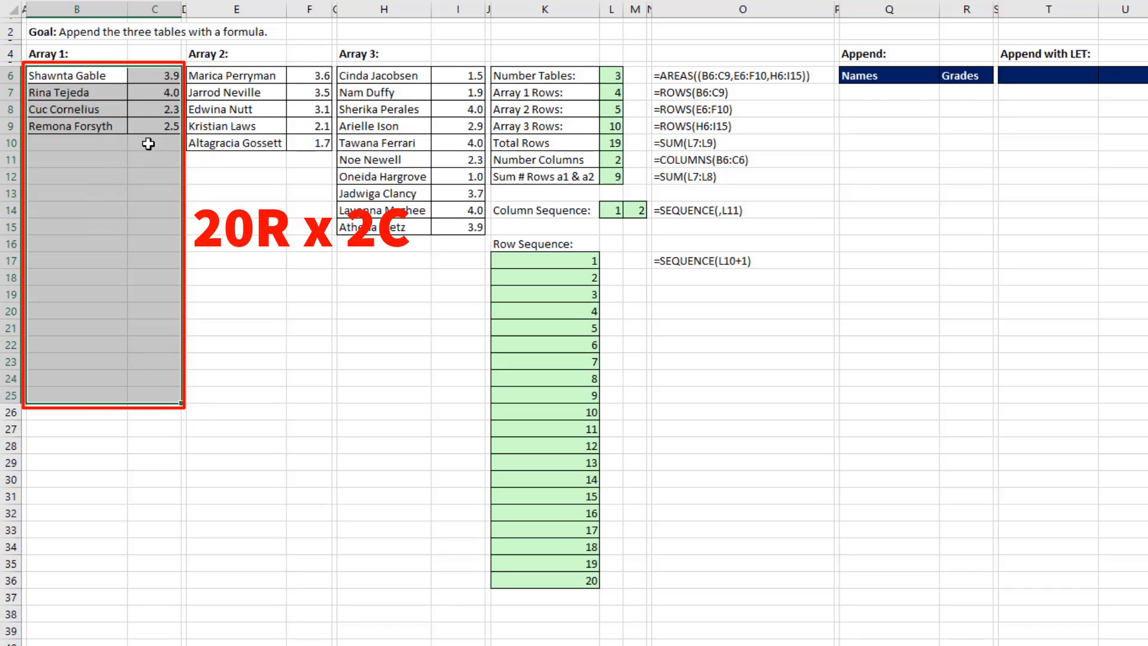
mouse_move(215, 75)
mouse_down()
mouse_move(298, 143)
mouse_move(303, 389)
mouse_up()
mouse_move(359, 77)
mouse_down()
mouse_move(443, 82)
mouse_move(425, 415)
mouse_move(440, 442)
mouse_up()
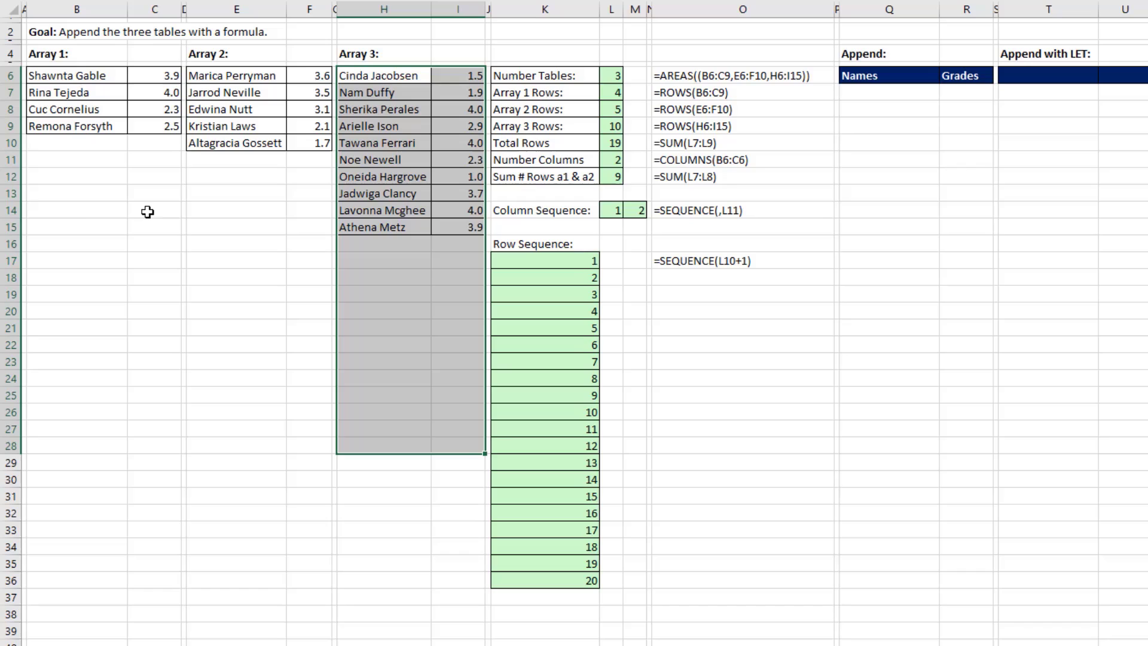
Enter =INDEX(B6:C9,K17#,L14#) in B13, then reopen it for editing
click(58, 189)
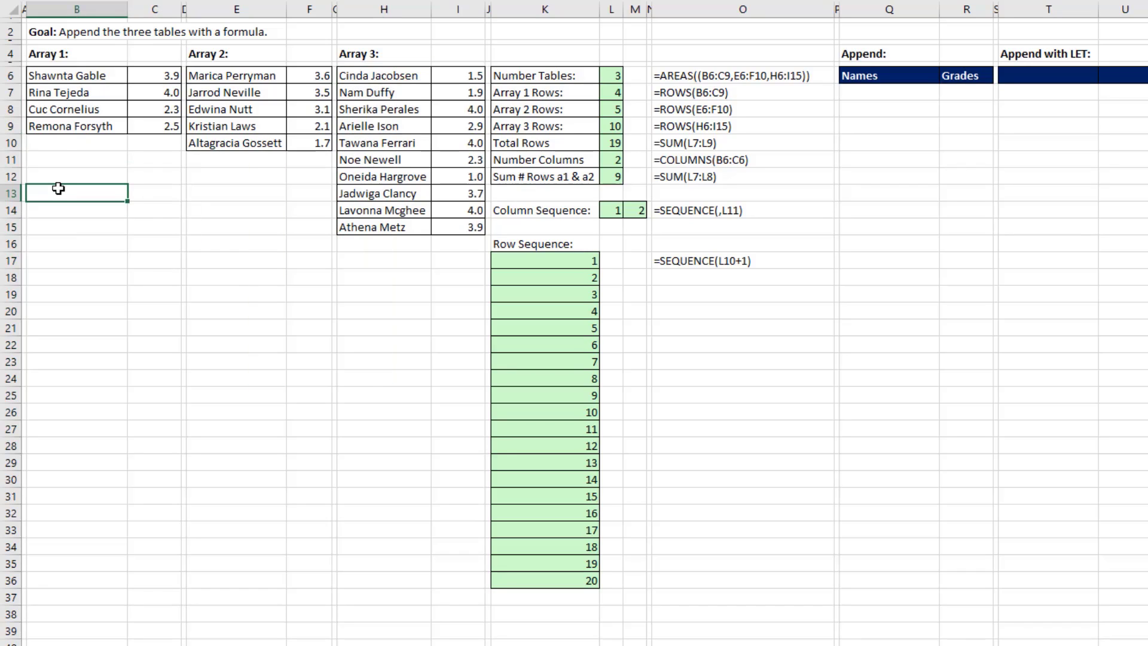
text(=in)
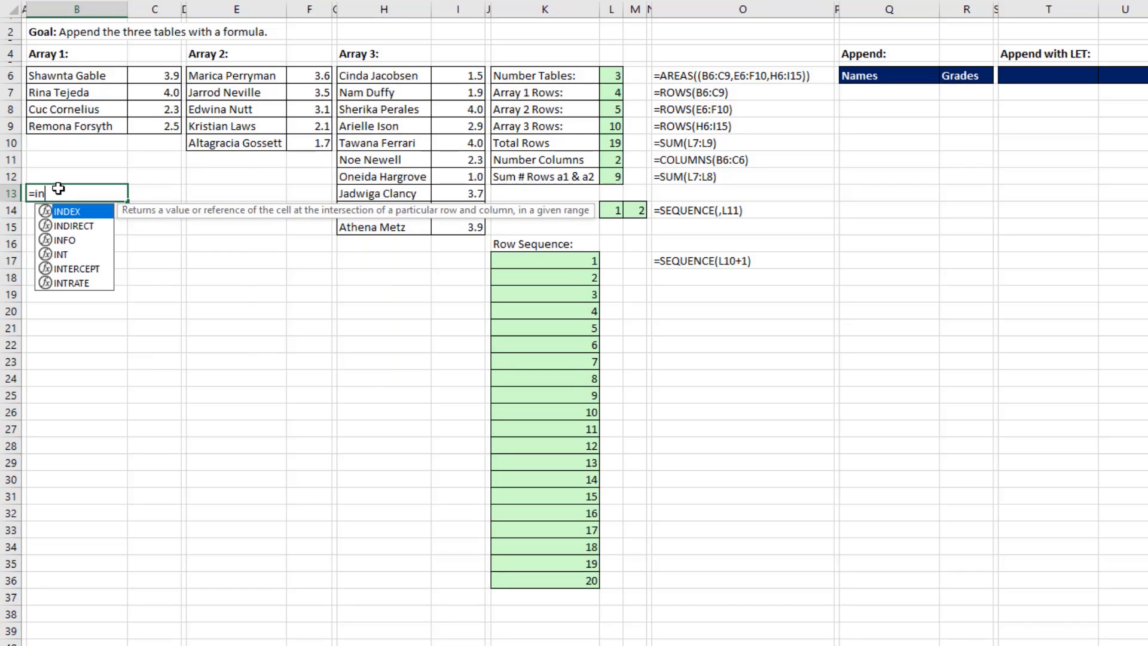
key(Tab)
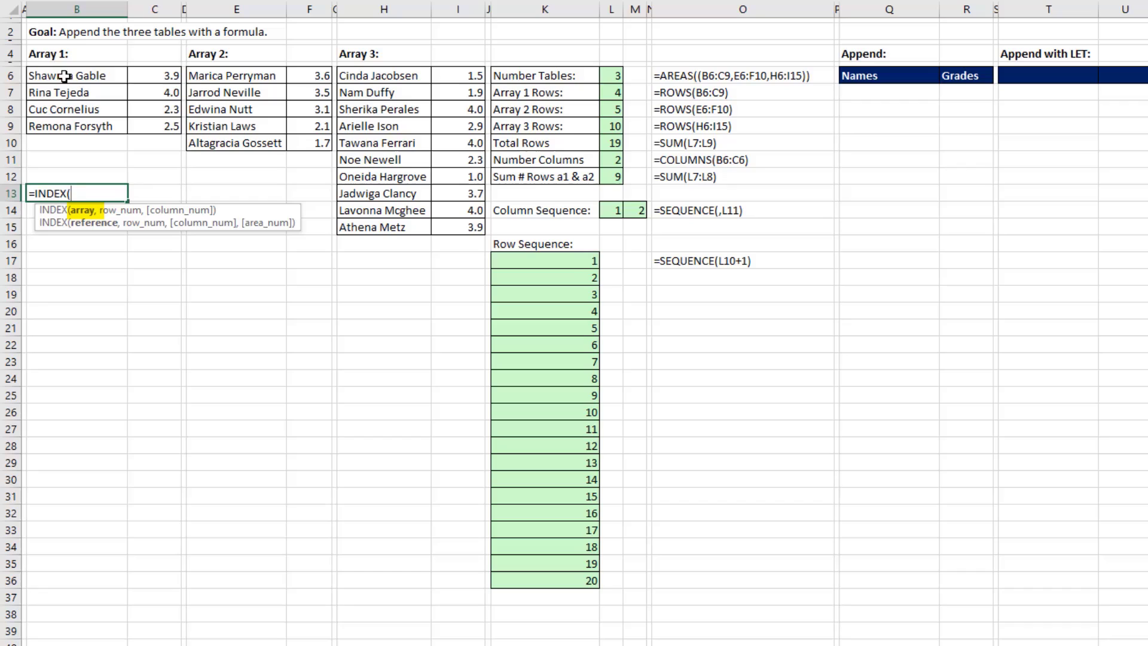
drag(65, 76, 140, 123)
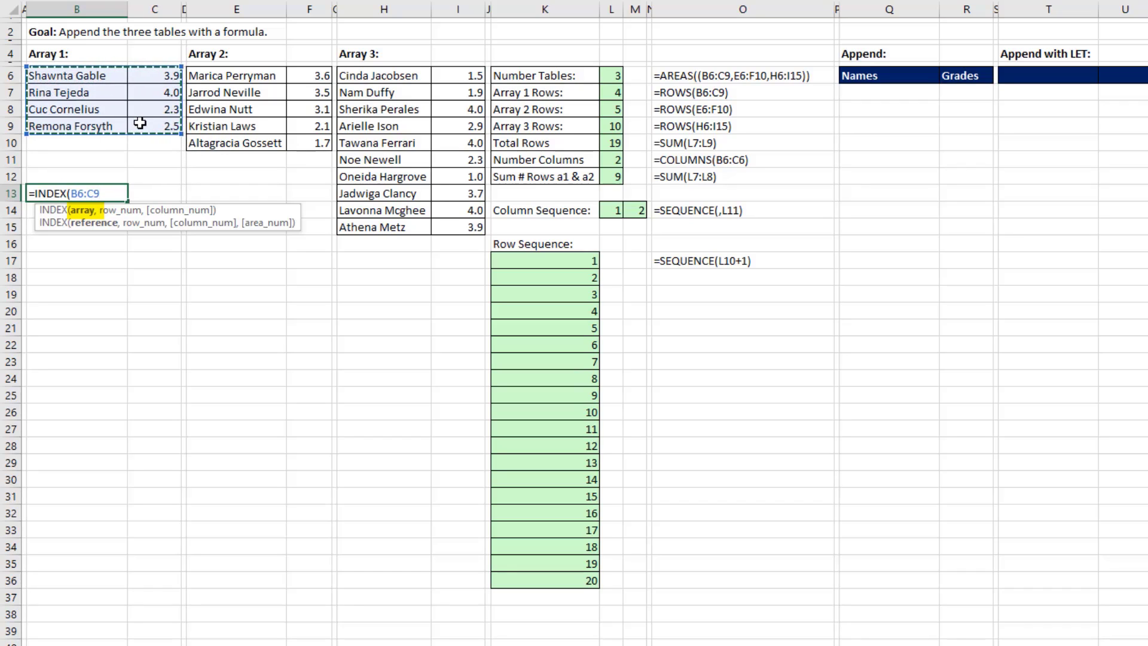
text(,)
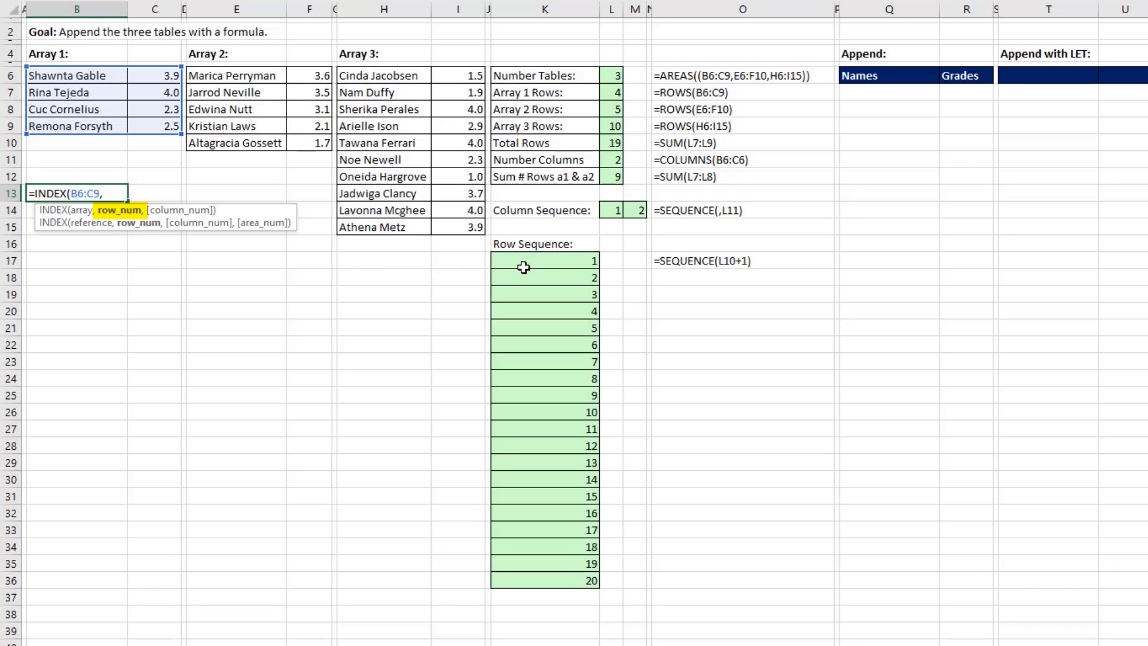
drag(520, 258, 543, 580)
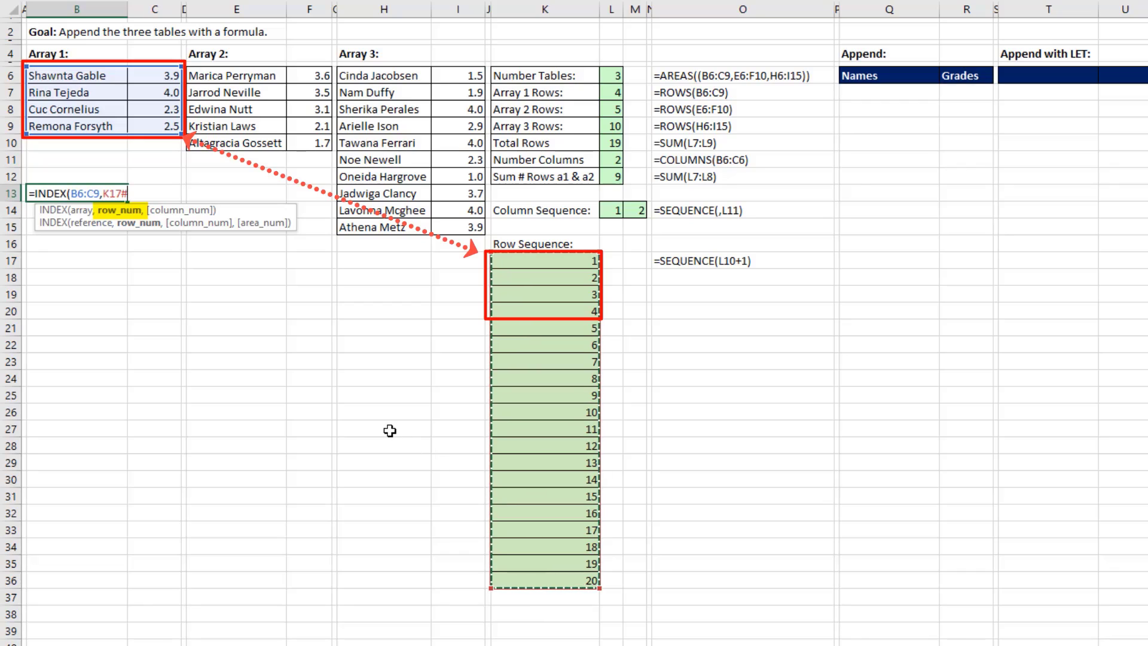
text(,)
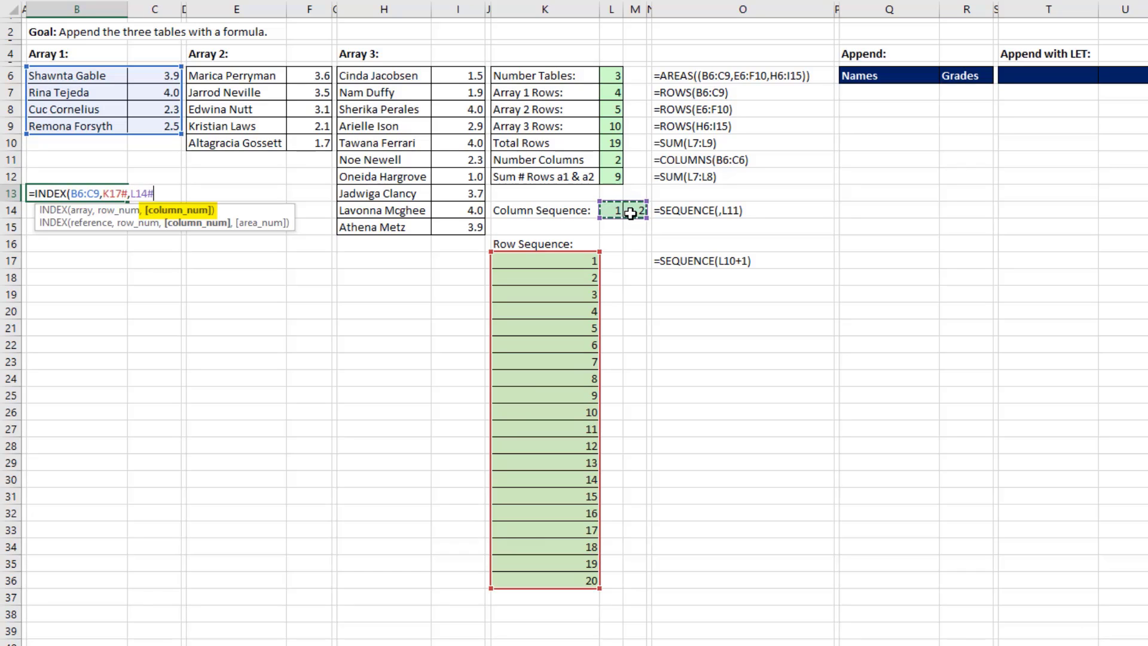
text())
key(Return)
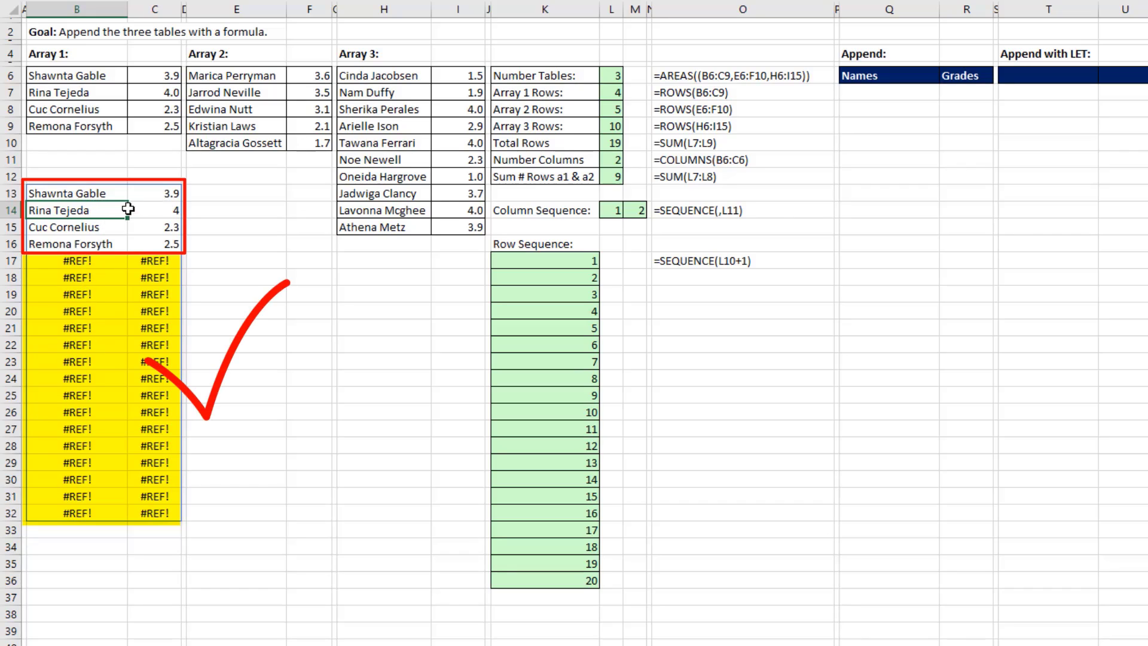
click(102, 195)
double_click(128, 200)
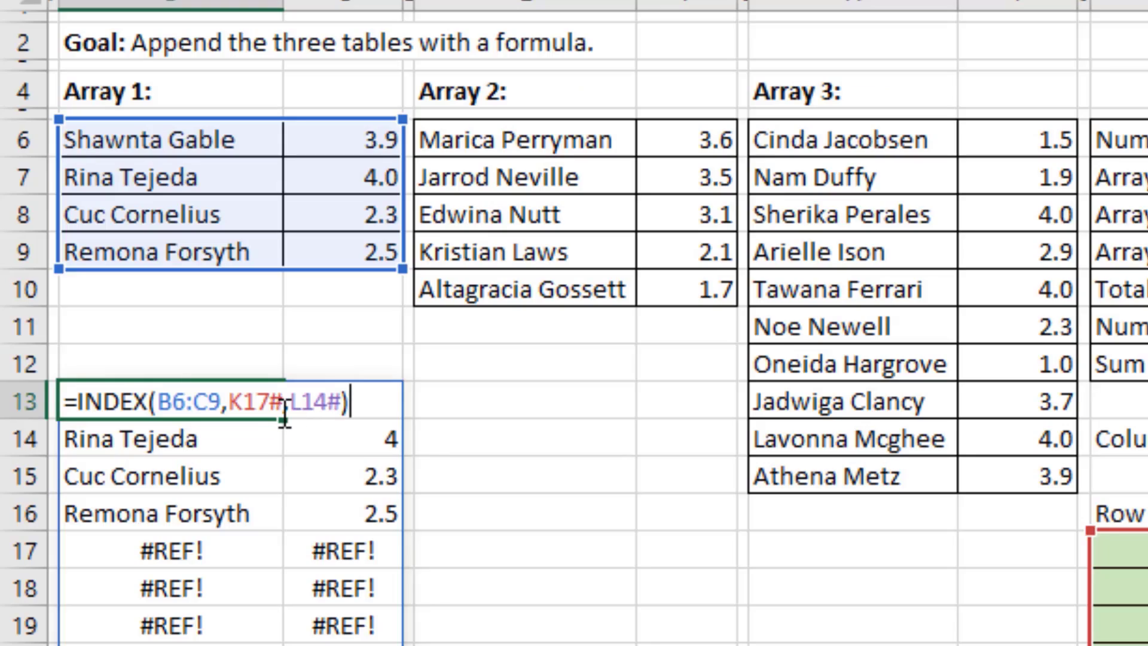
Subtract 1 from the B13 row argument so it reads K17#-1
click(285, 416)
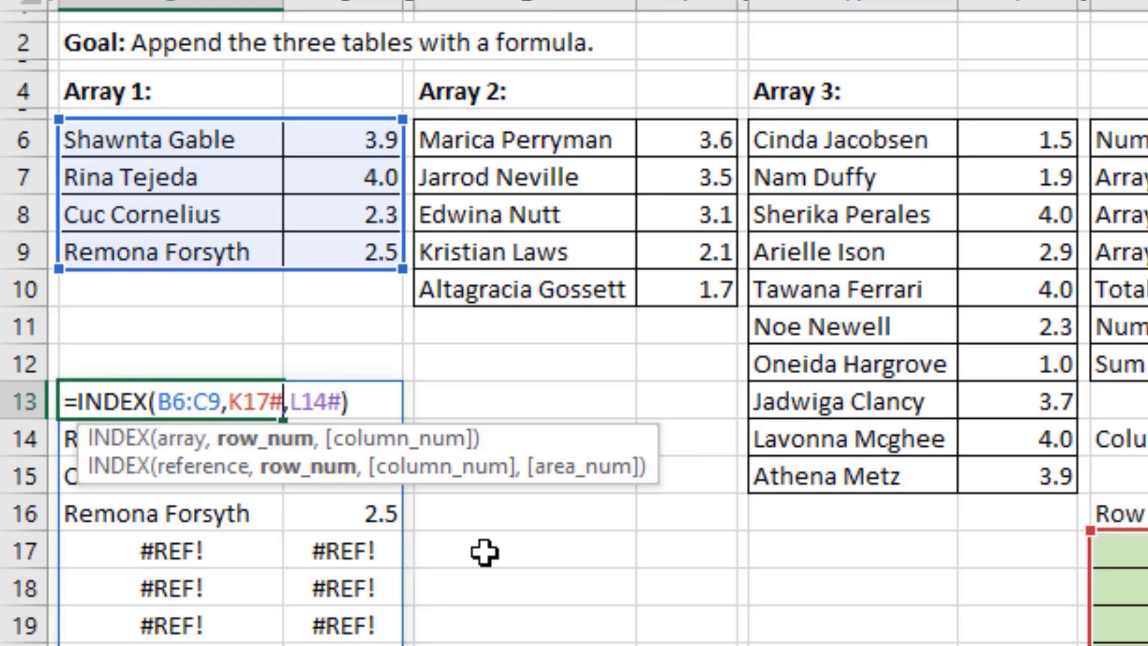
text(-1)
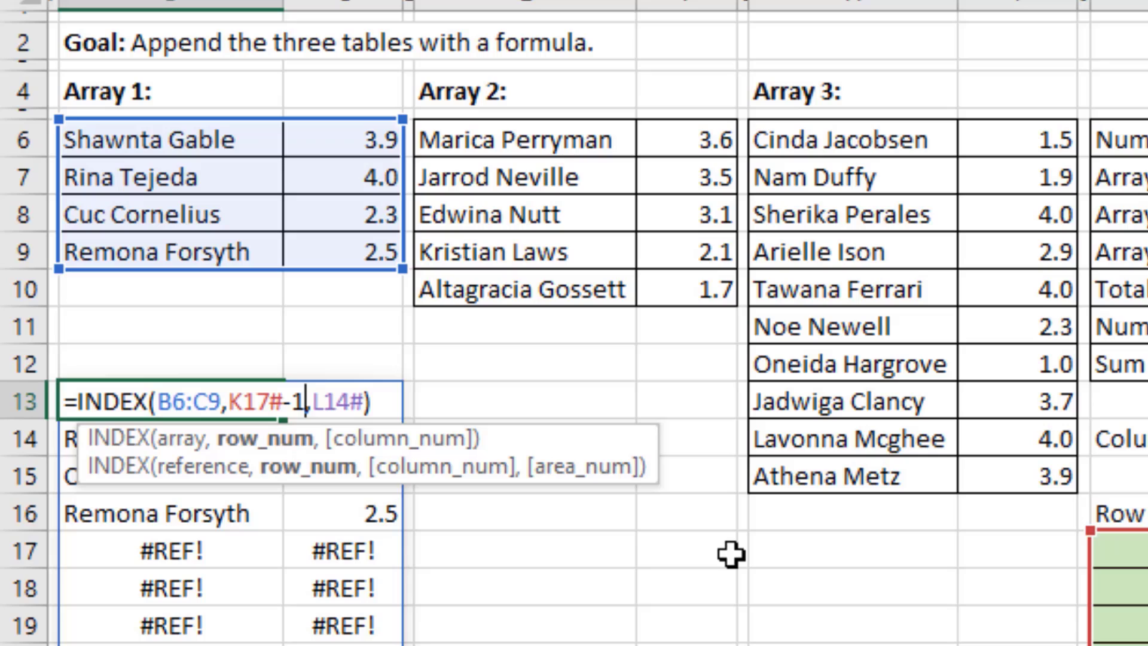
key(ctrl+Return)
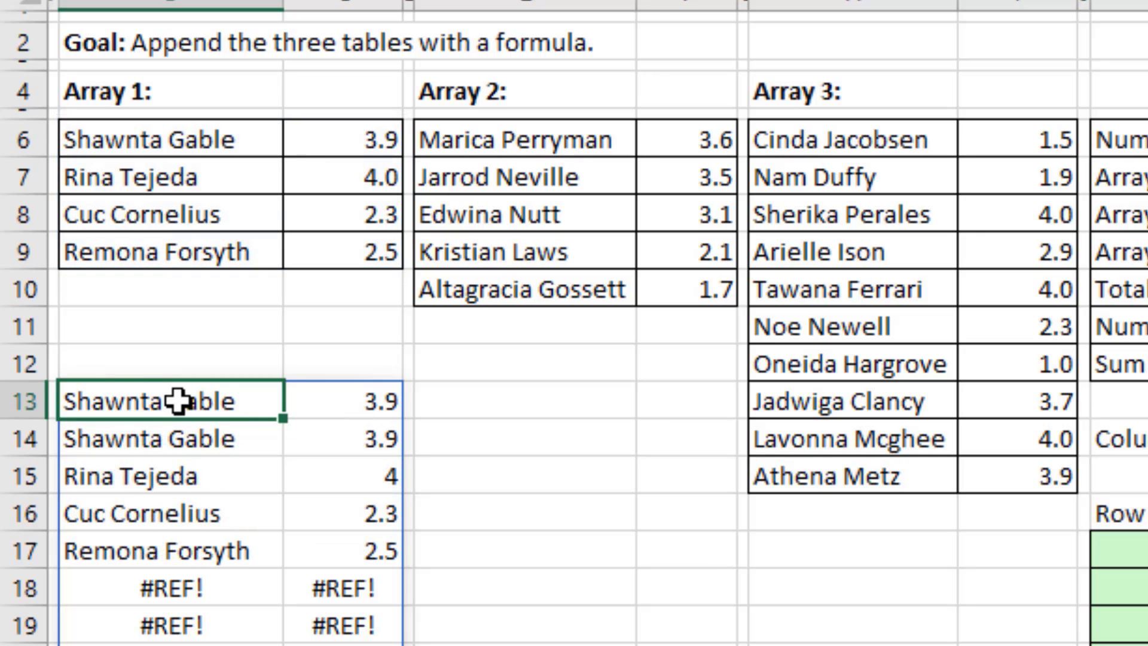
Evaluate the K17#-1 row argument with F9, recommit, and select the spilled rows B14:C17
key(F2)
click(248, 410)
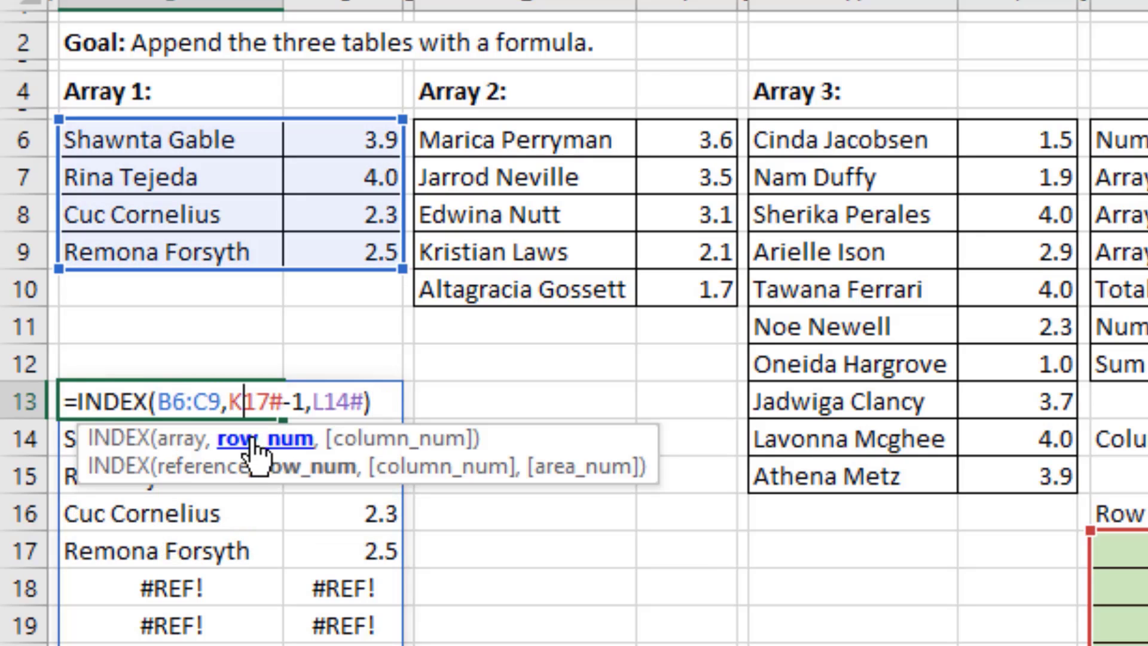
click(268, 451)
key(F9)
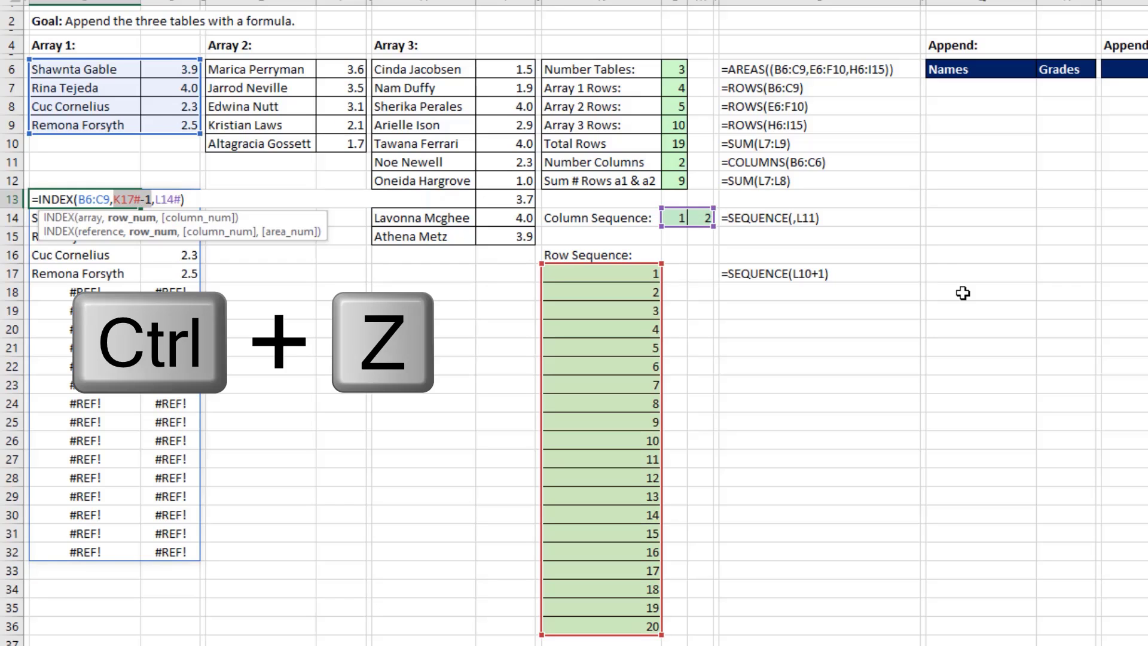
key(Return)
drag(102, 219, 185, 273)
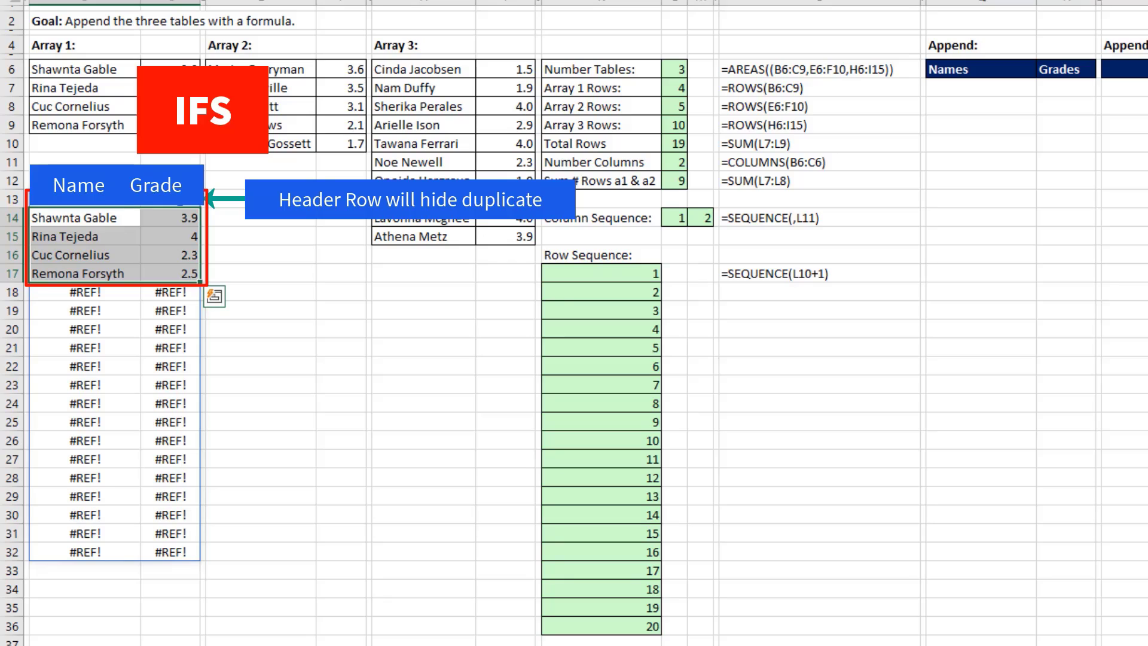
Build =INDEX(E6:F10,K17#-L7-1,L14#) in E13 for Array 2
click(235, 202)
text(=ind)
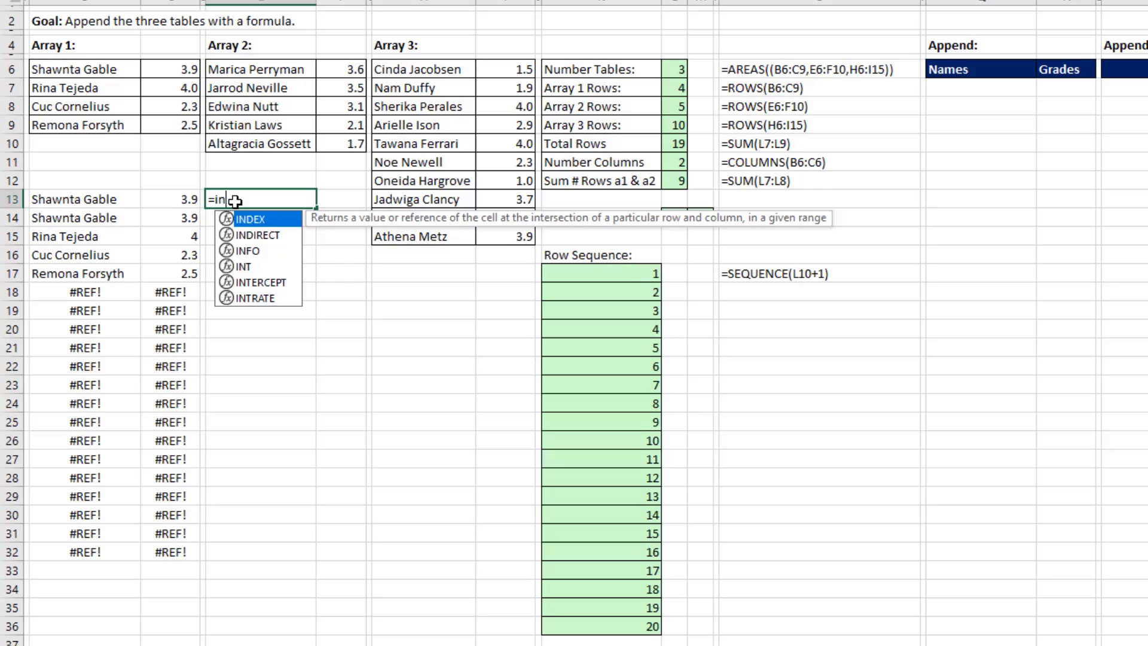
key(Tab)
click(270, 72)
drag(273, 84, 328, 143)
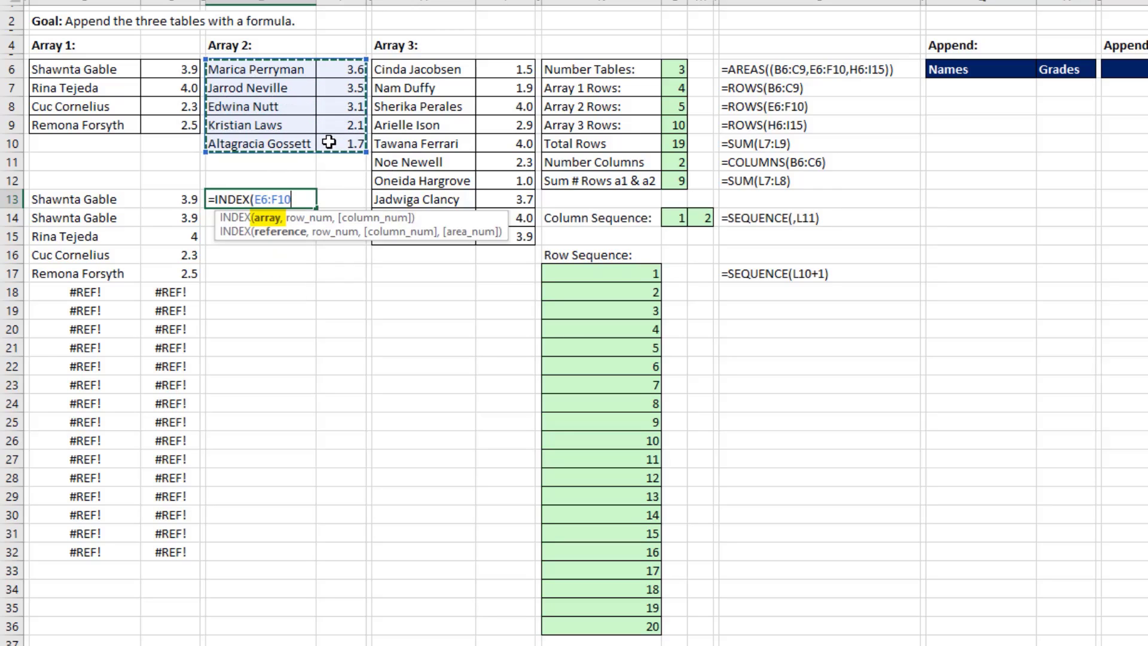
text(,)
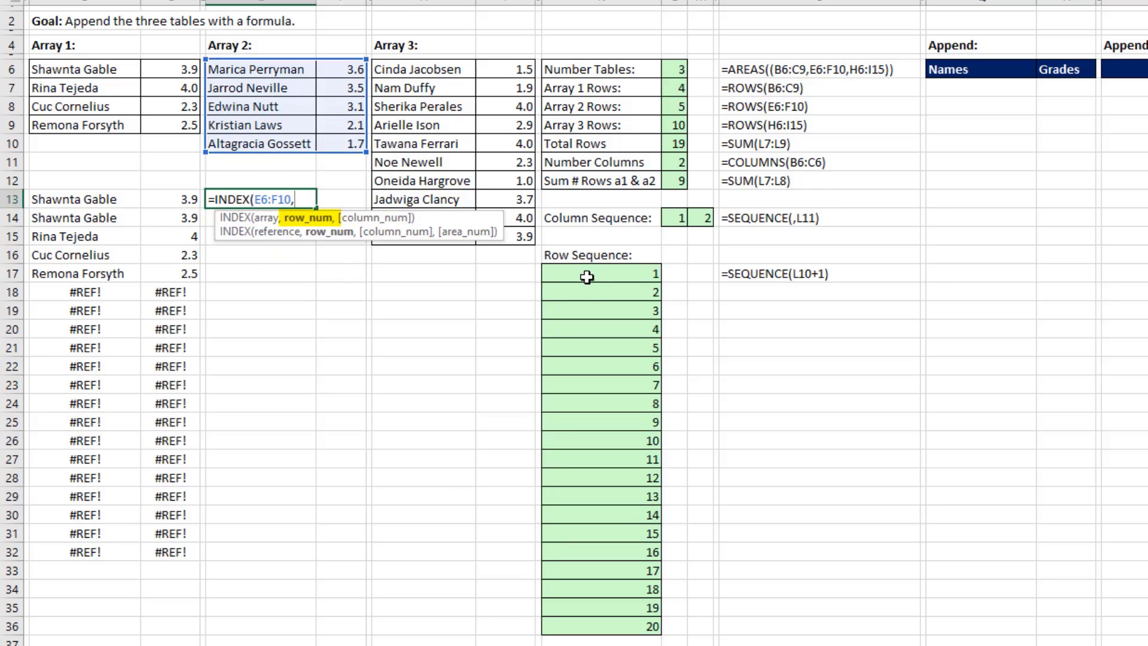
drag(595, 275, 623, 626)
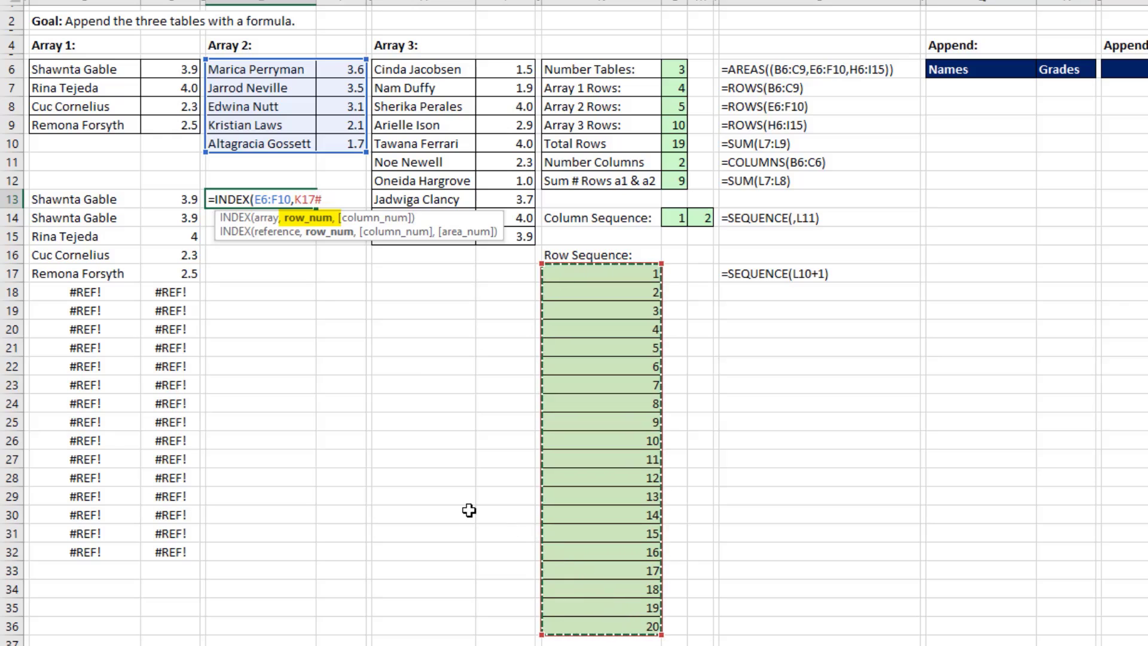
text(-)
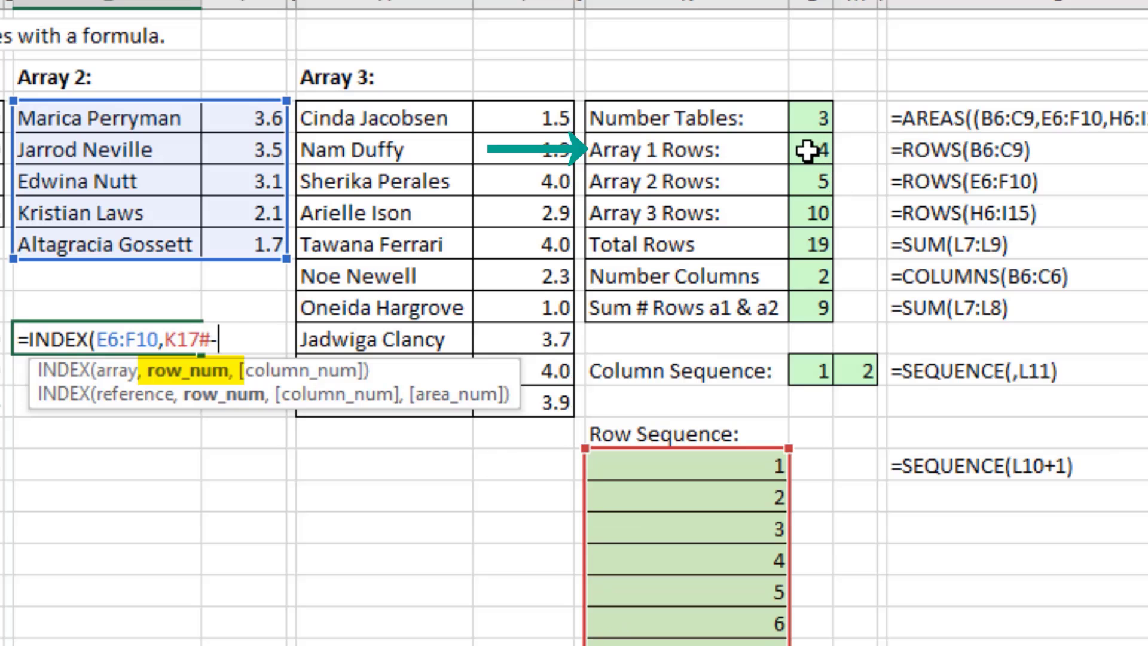
click(807, 151)
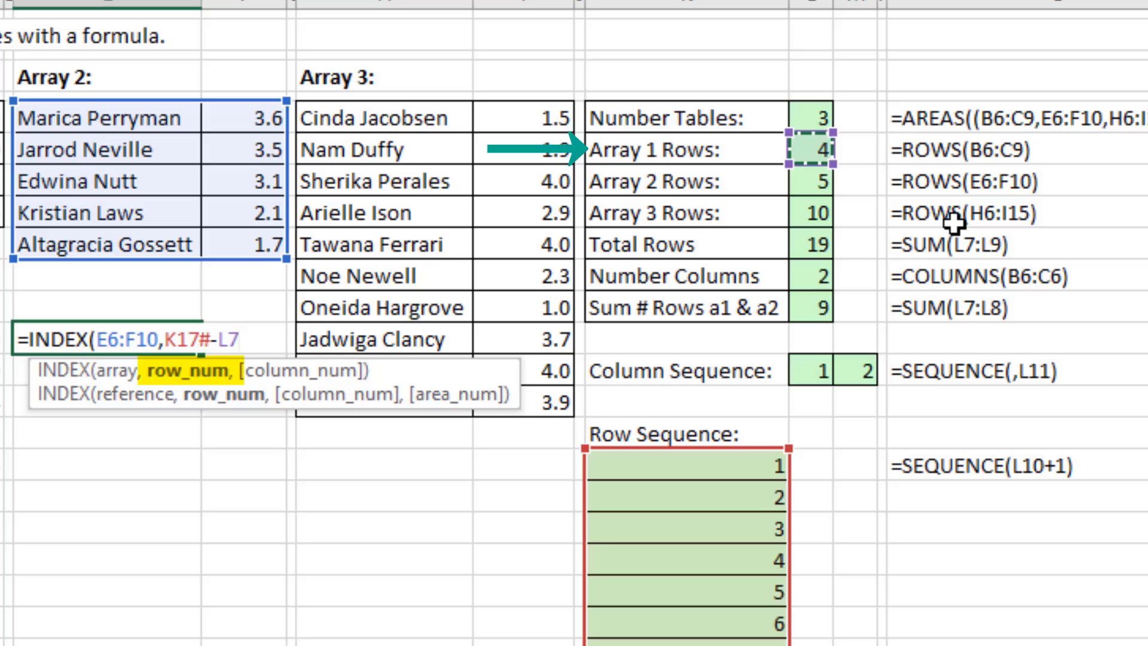
text(-1,)
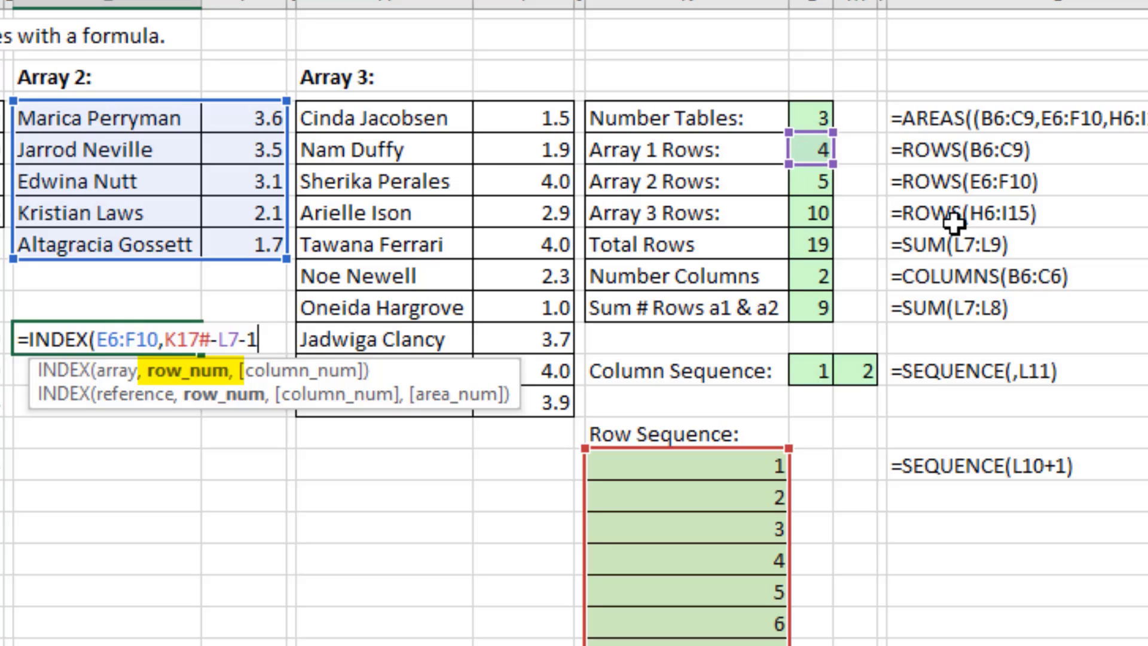
click(821, 358)
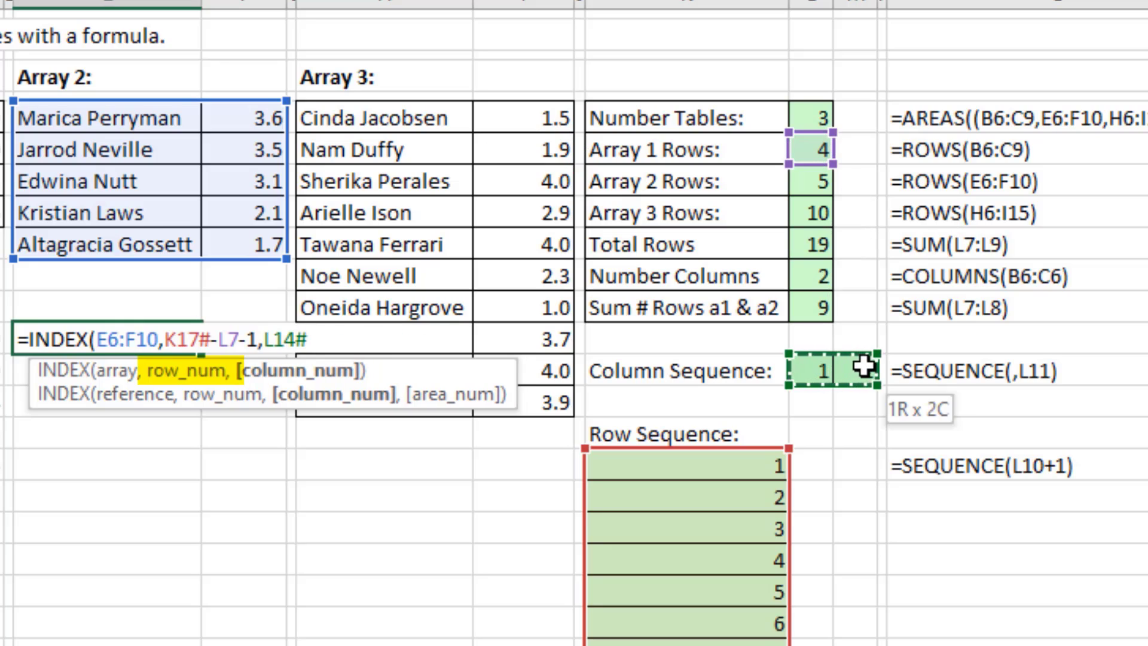
text())
Preview the K17#-L7-1 row argument with F9, undo, commit, and inspect Array 2's spill from E17
click(178, 340)
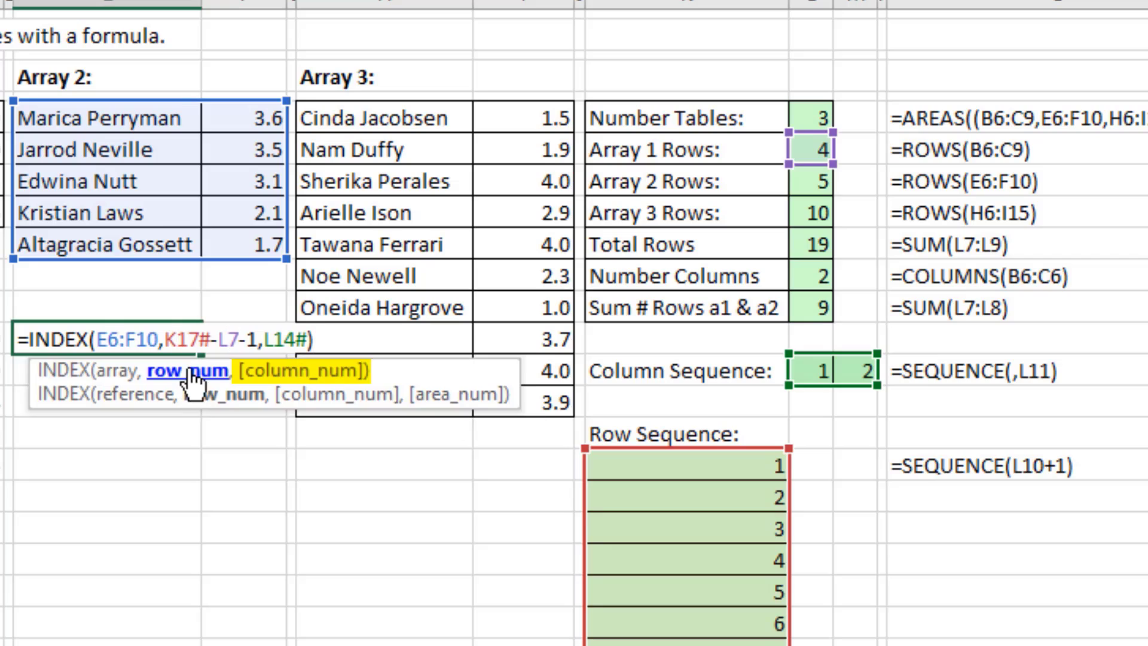
click(186, 372)
key(F9)
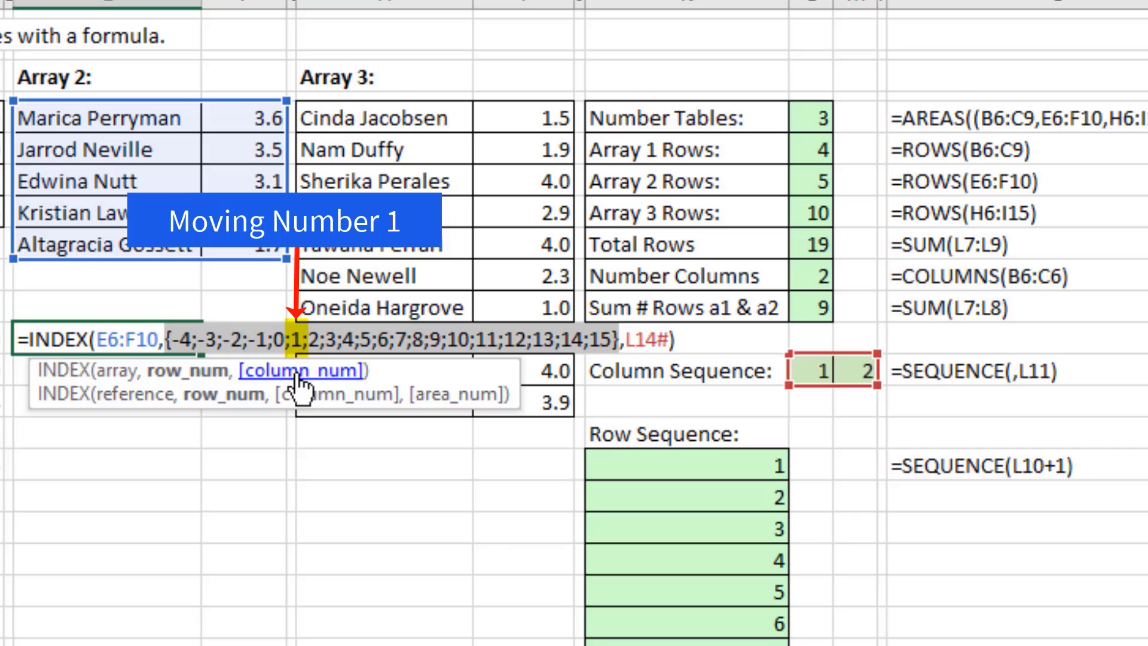
key(ctrl+z)
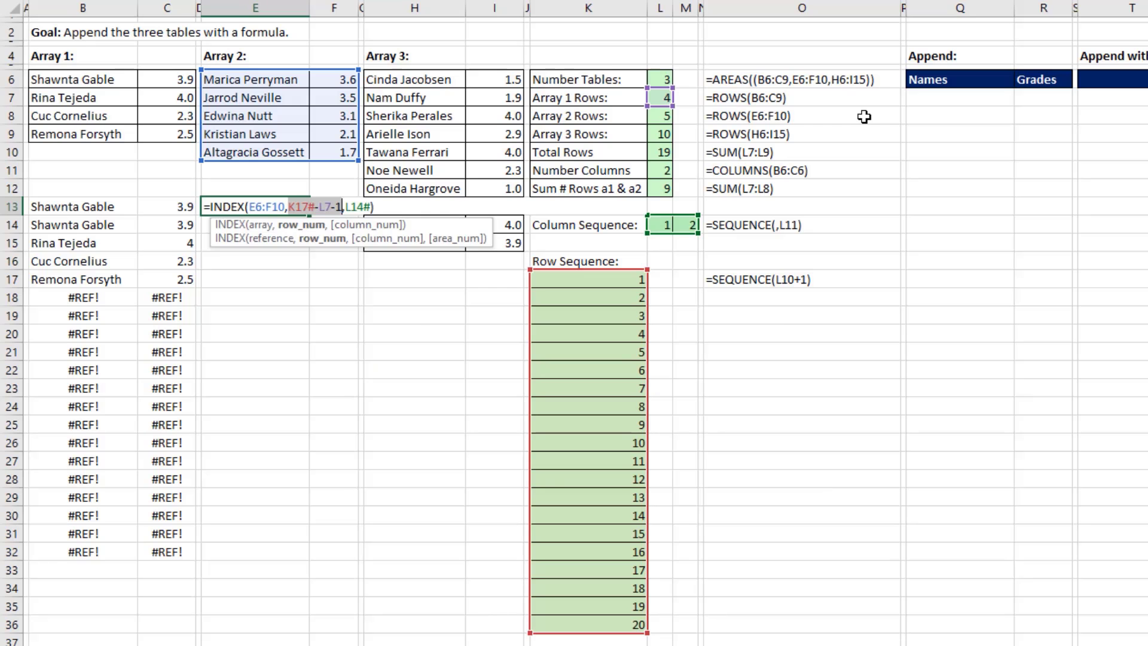
key(Return)
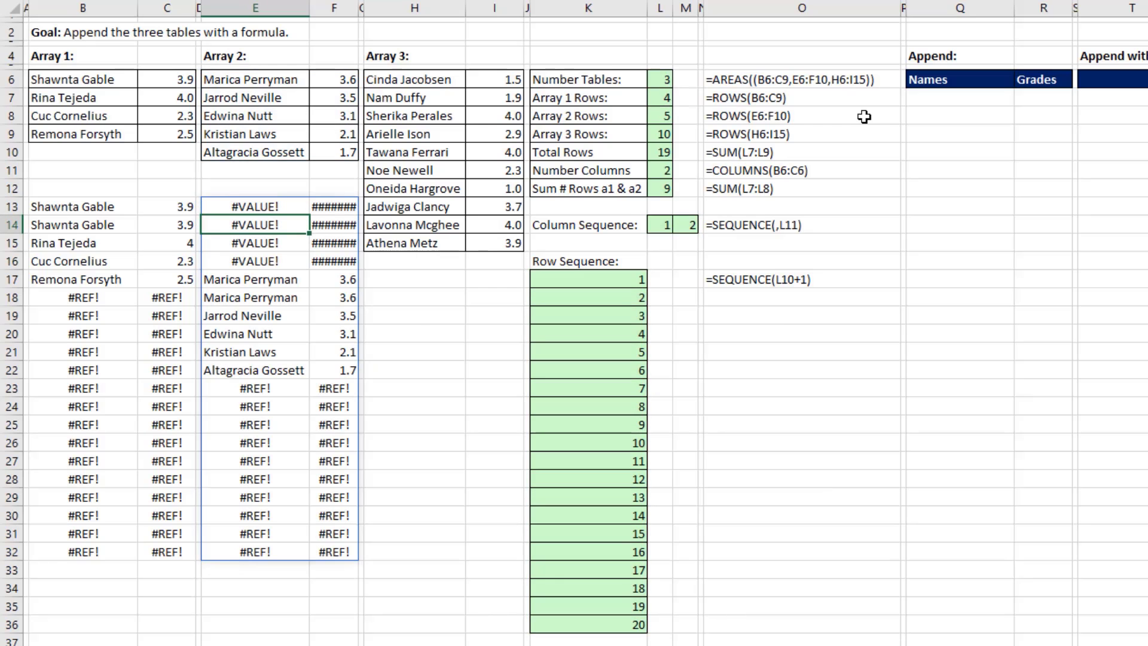
drag(230, 279, 335, 278)
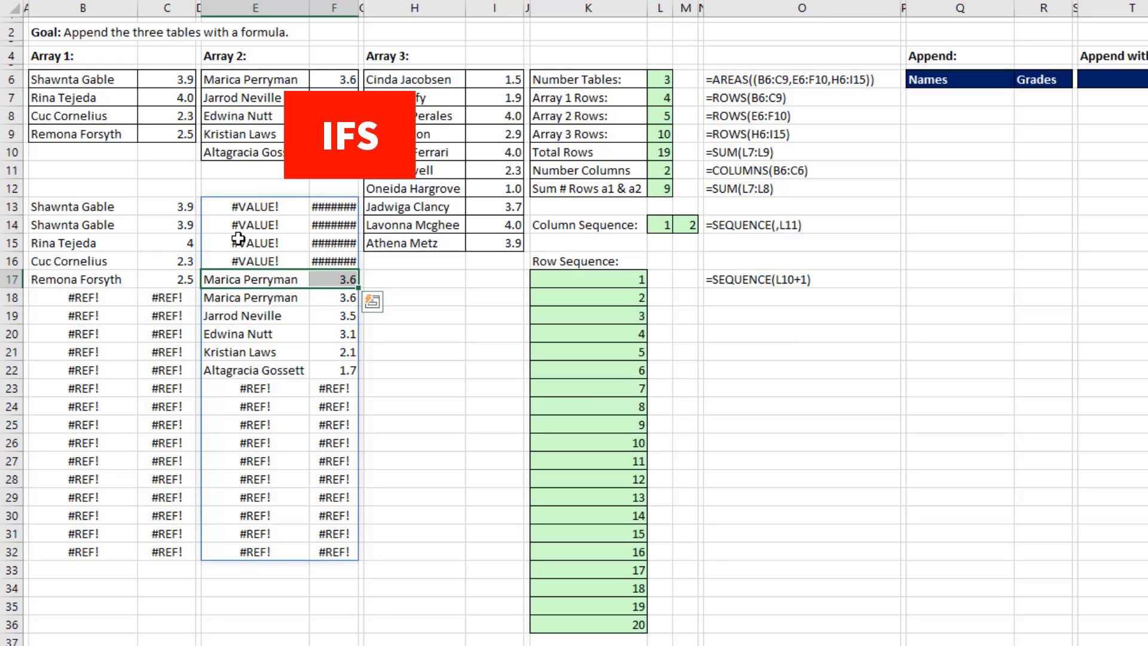
drag(296, 297, 349, 371)
click(403, 282)
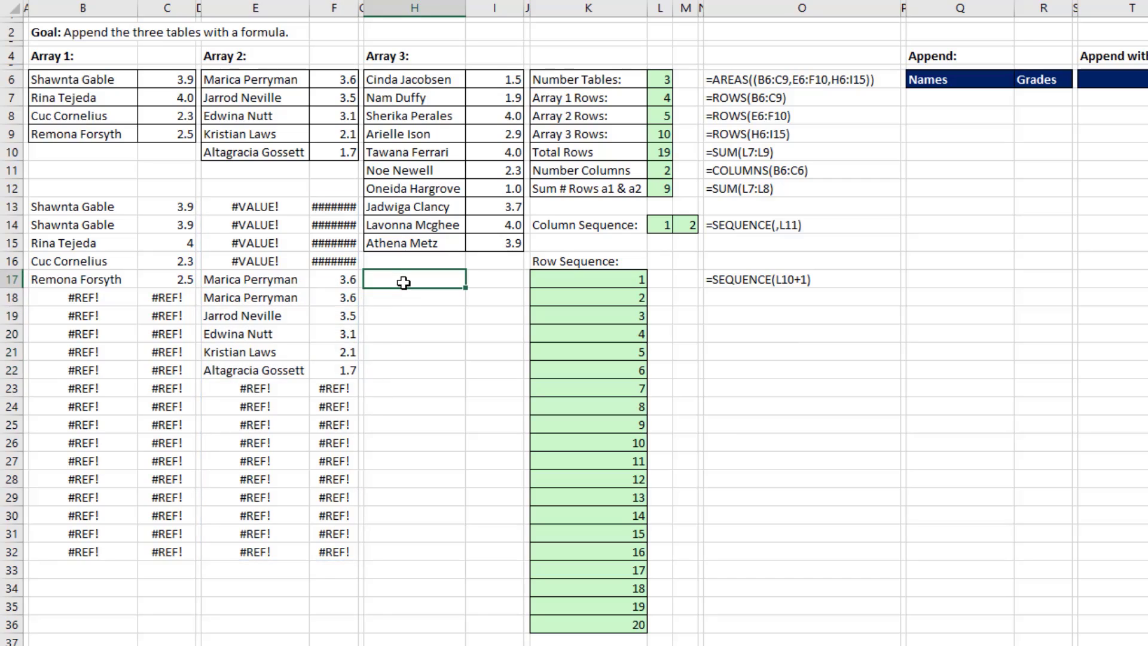
Start =INDEX(H6:I15,K17#-L9-1 in H17 for Array 3
text(=index()
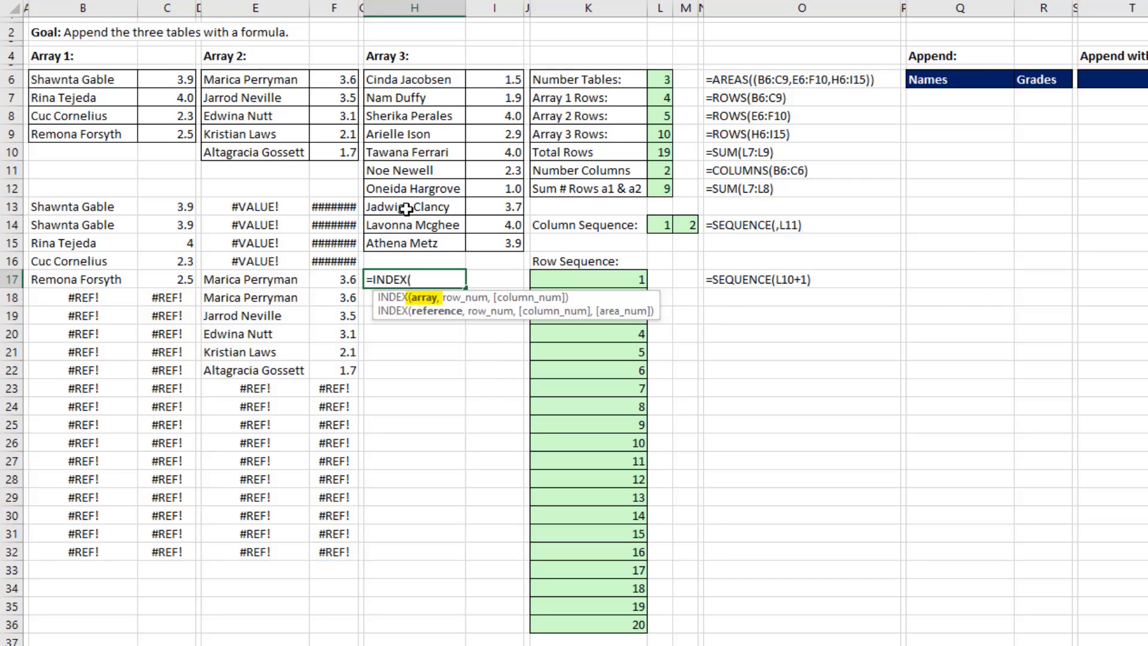
drag(394, 82, 507, 234)
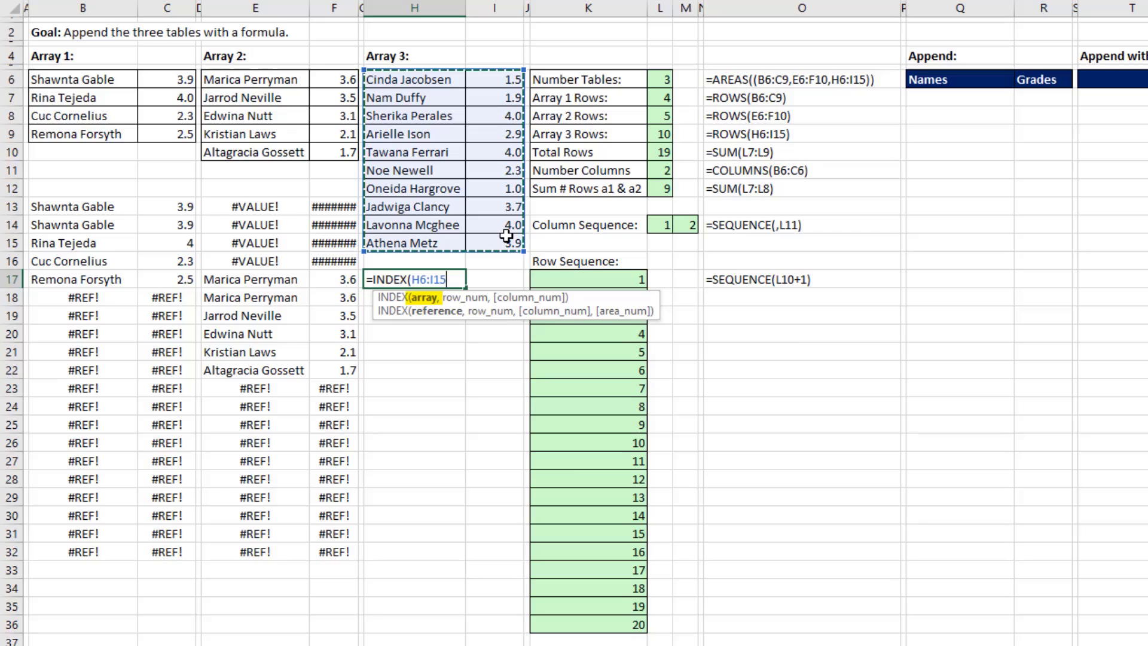
text(,)
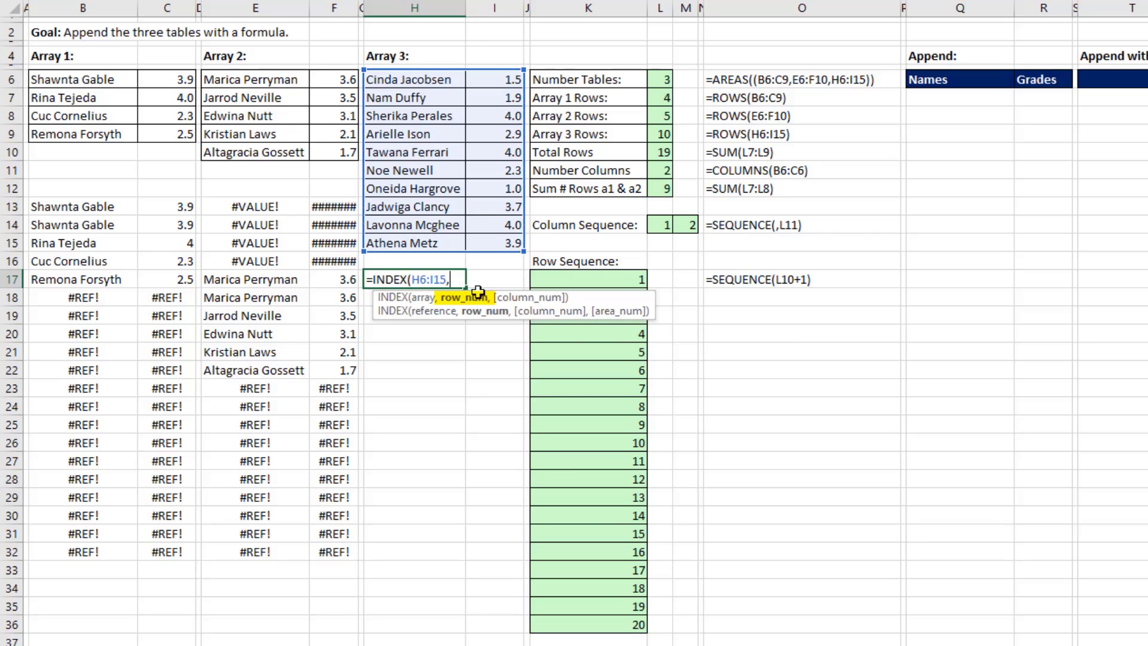
drag(583, 281, 536, 635)
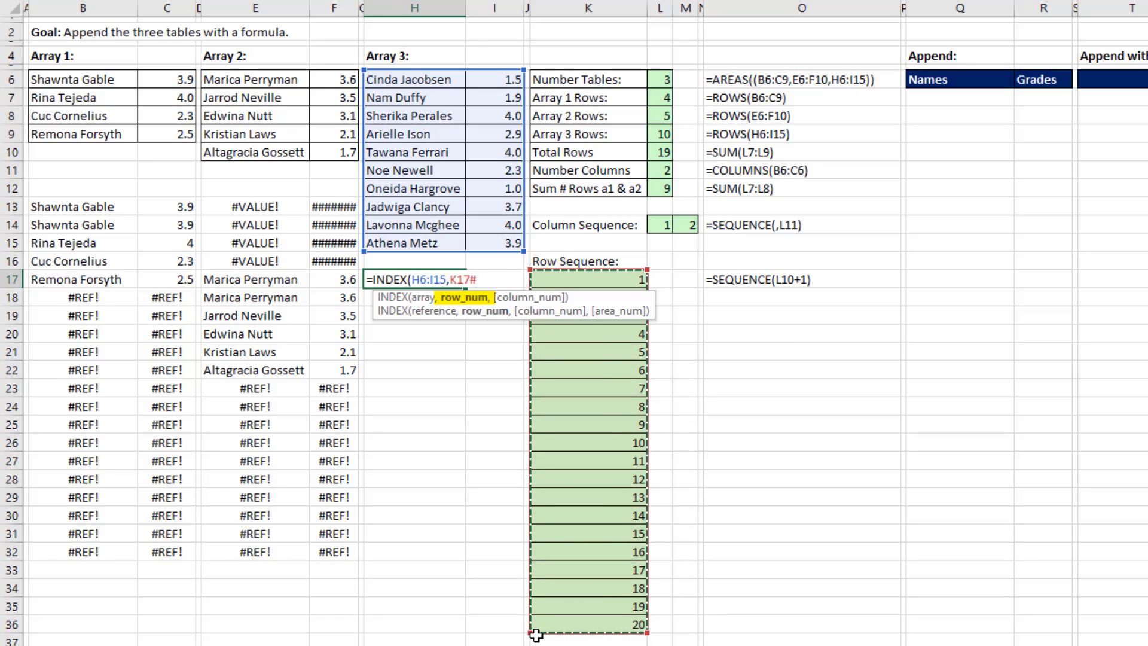
text(-)
click(662, 134)
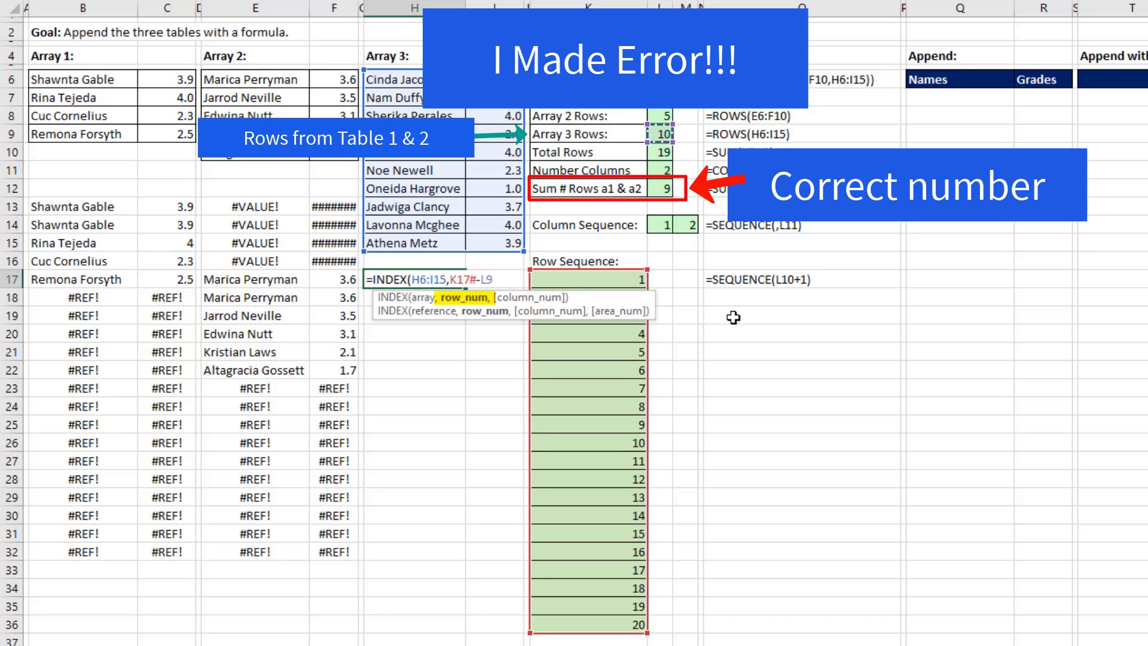
text(-1)
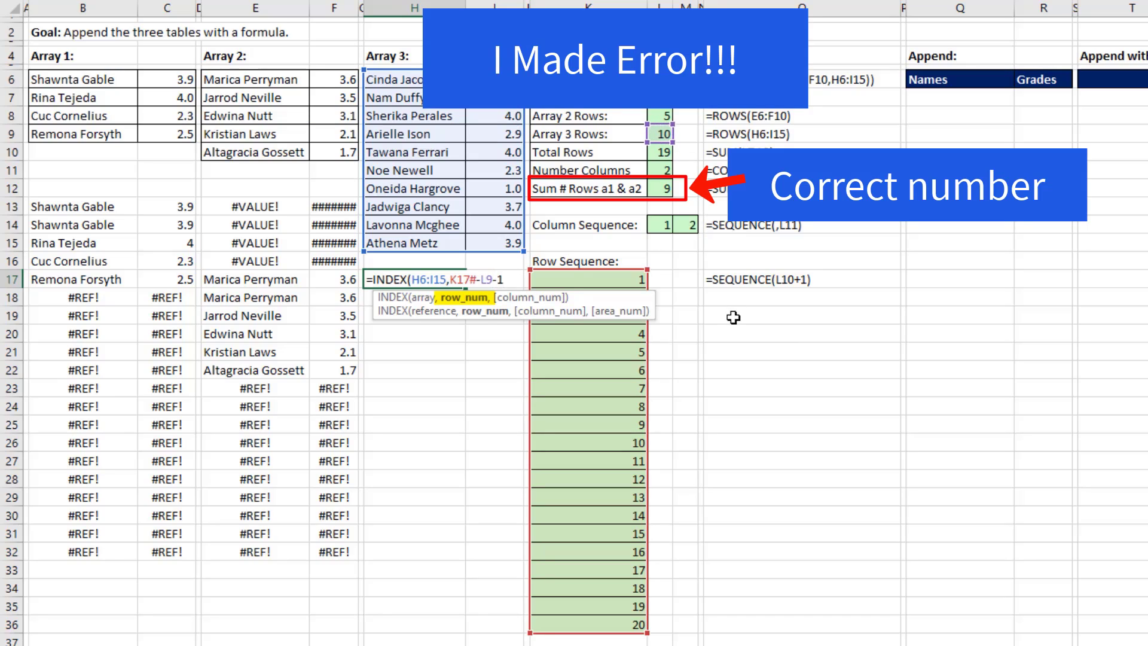
Preview the row argument with F9, undo, then add L14# as the column argument and commit
click(465, 297)
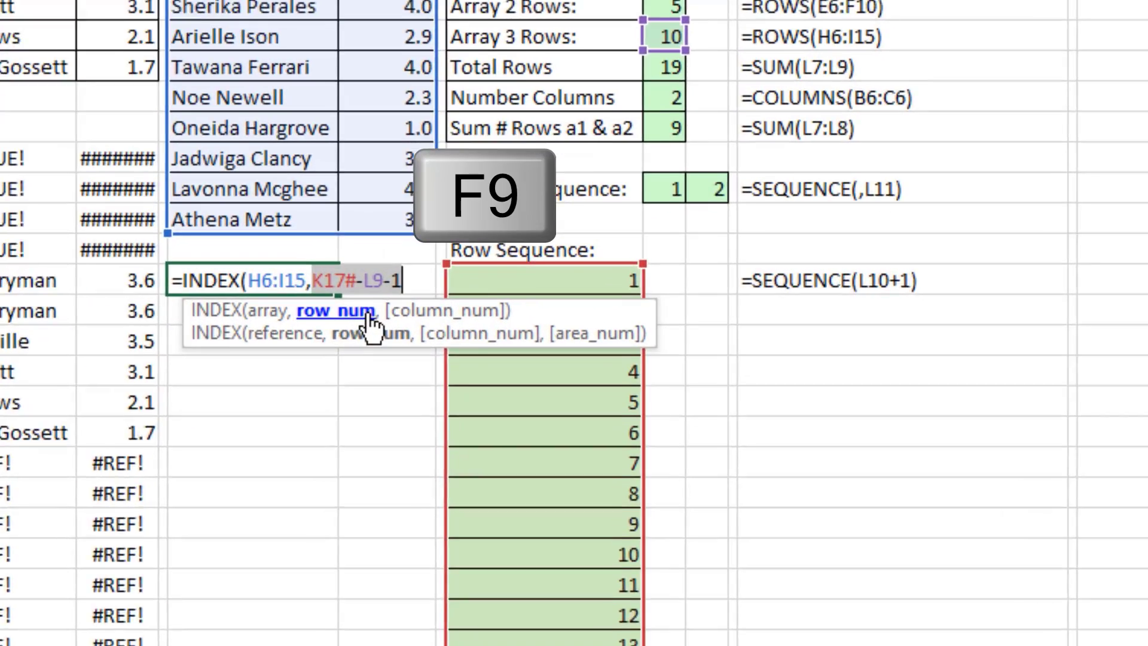
key(F9)
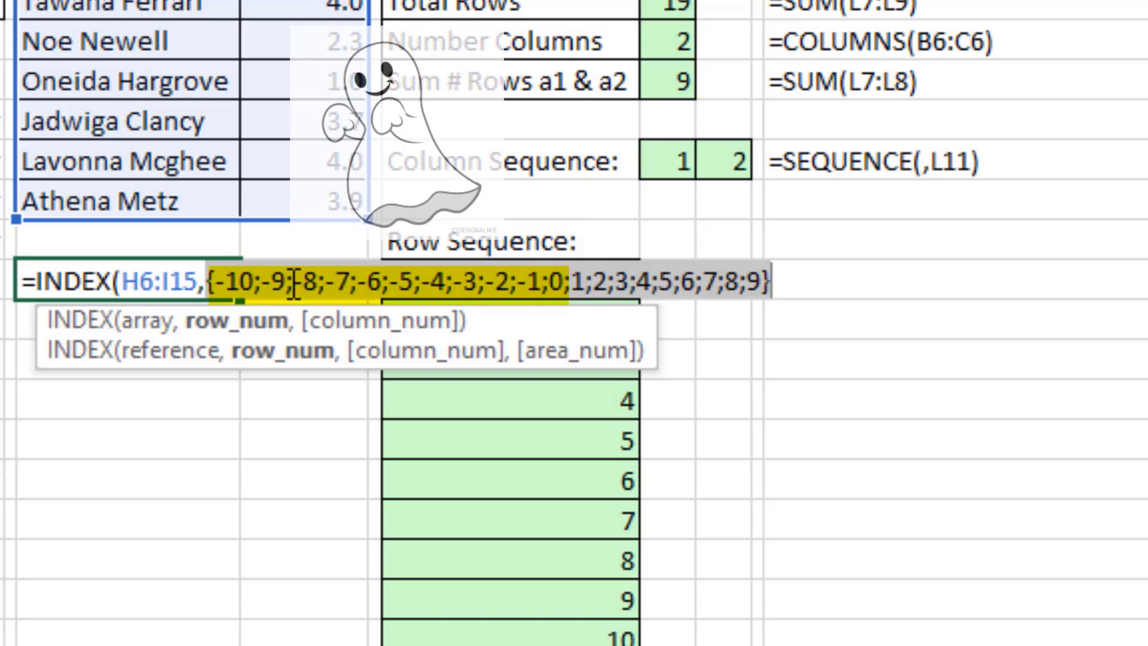
key(ctrl+z)
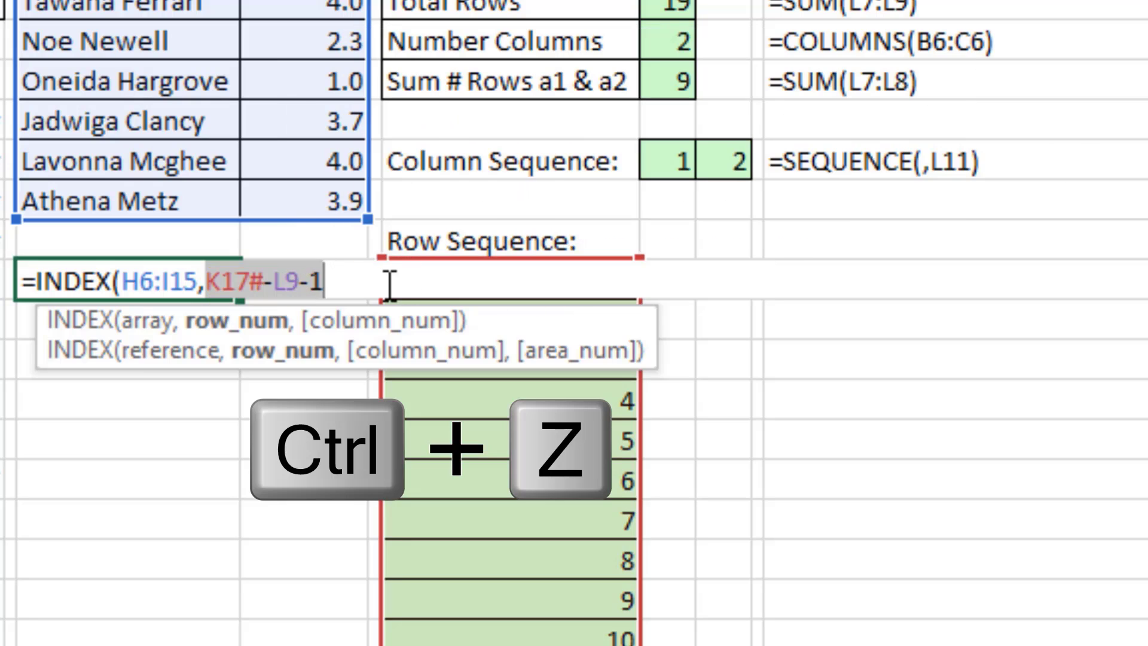
key(Right)
text(,)
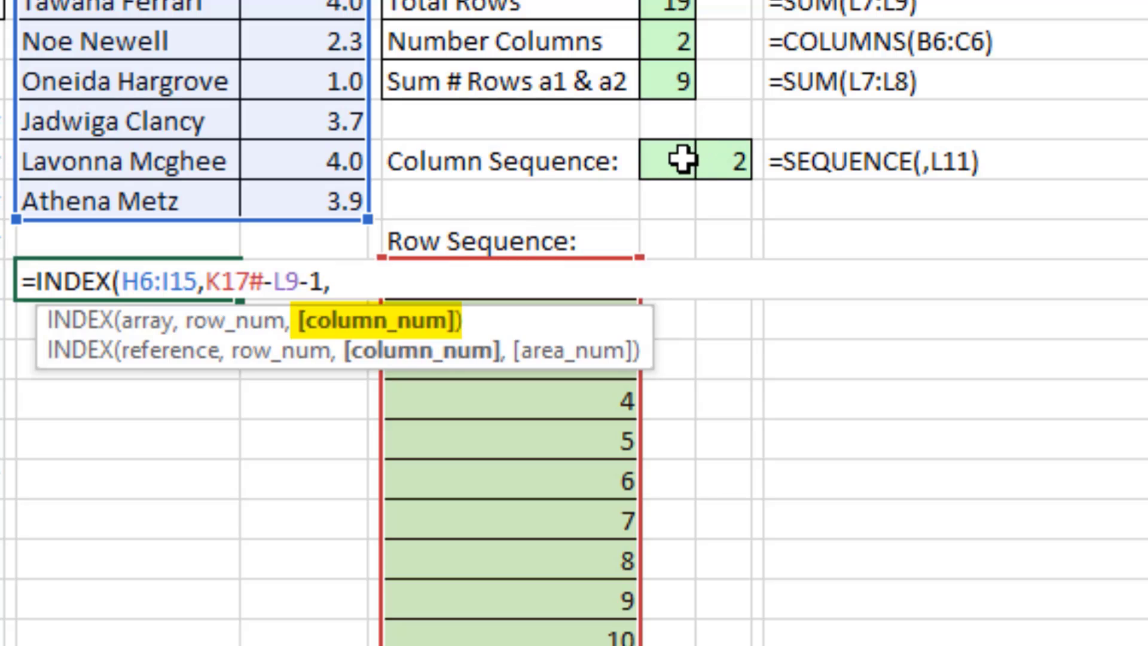
click(682, 158)
text())
key(Return)
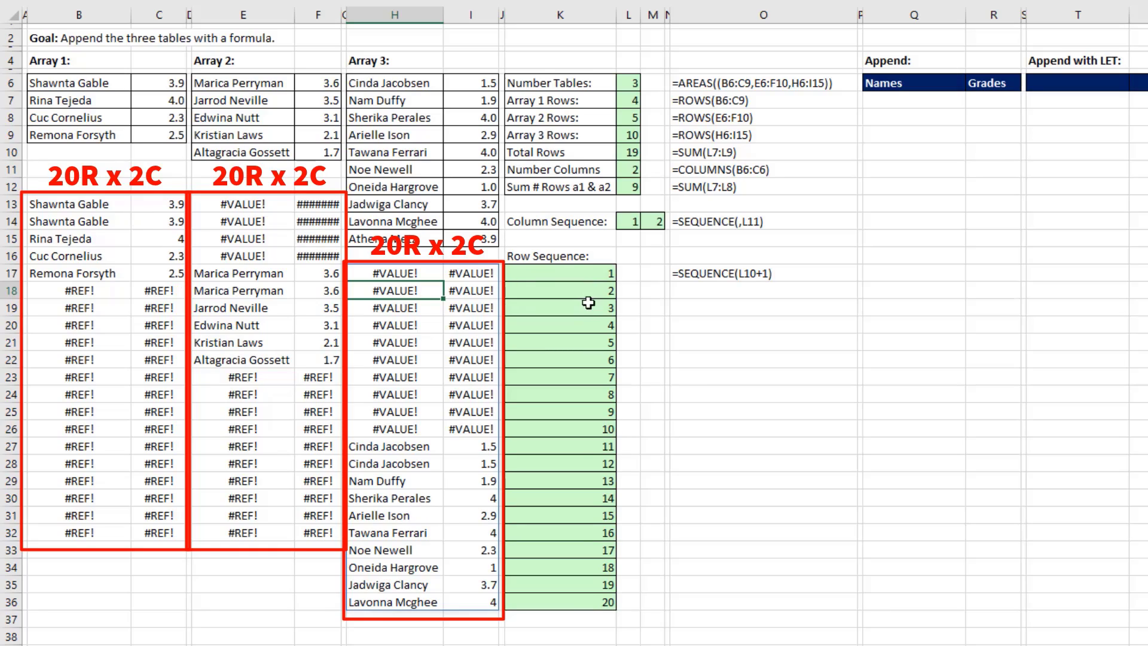
Enter =IFS(K17#=1,{"Names","Grades"}) in Q7 to return the header row
click(880, 105)
text(=ifs()
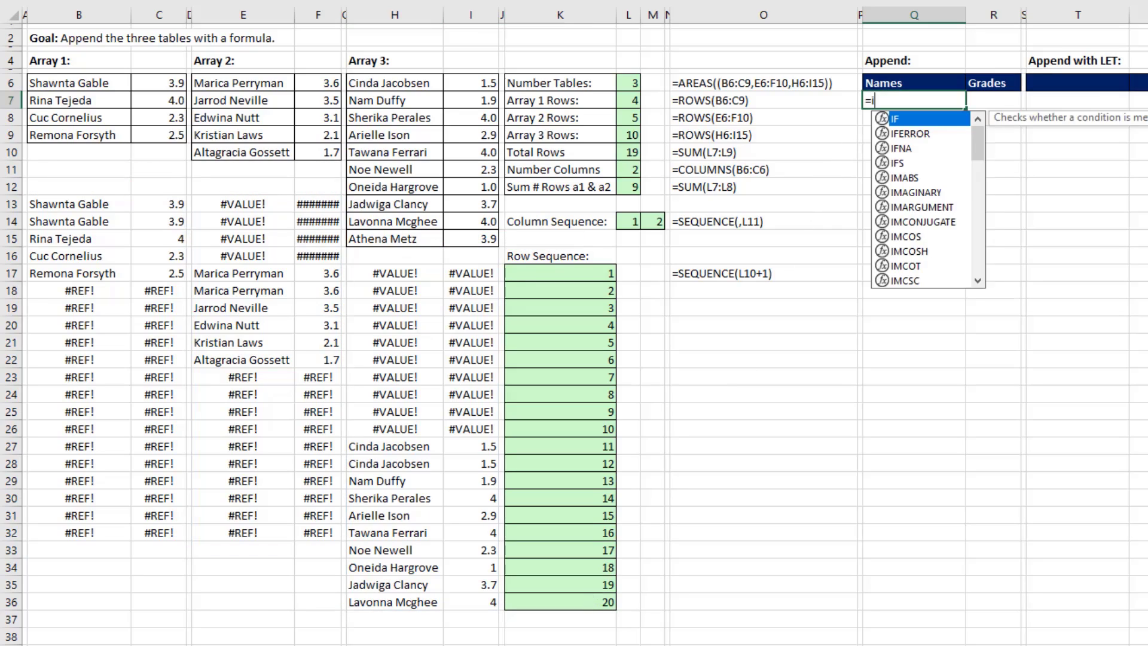
drag(562, 273, 589, 607)
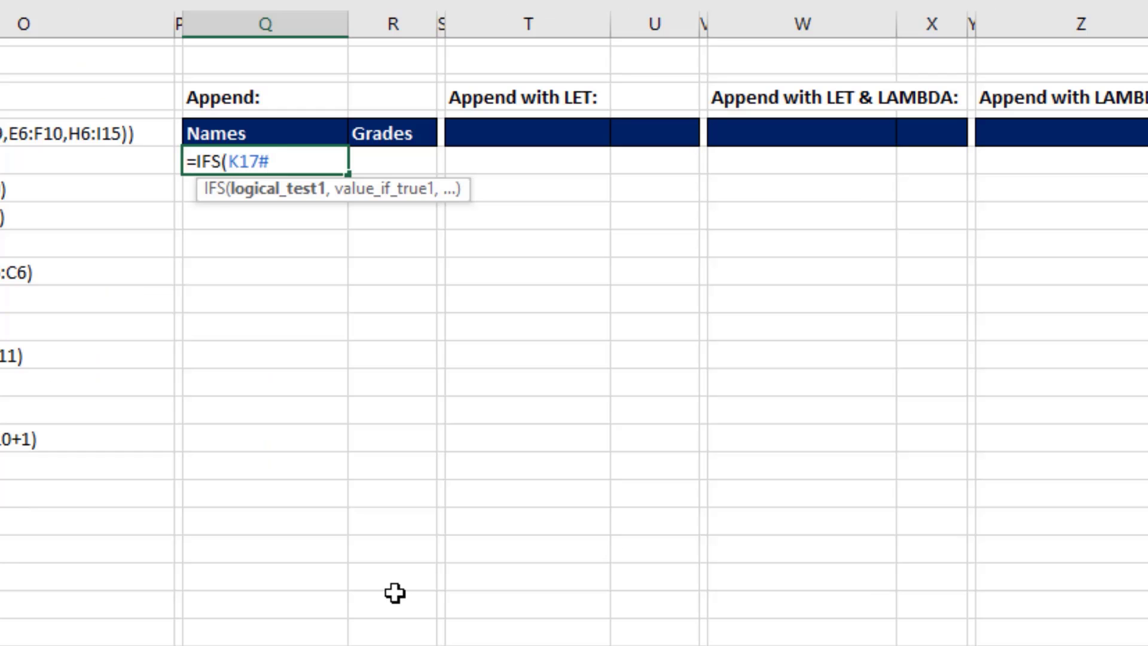
text(=)
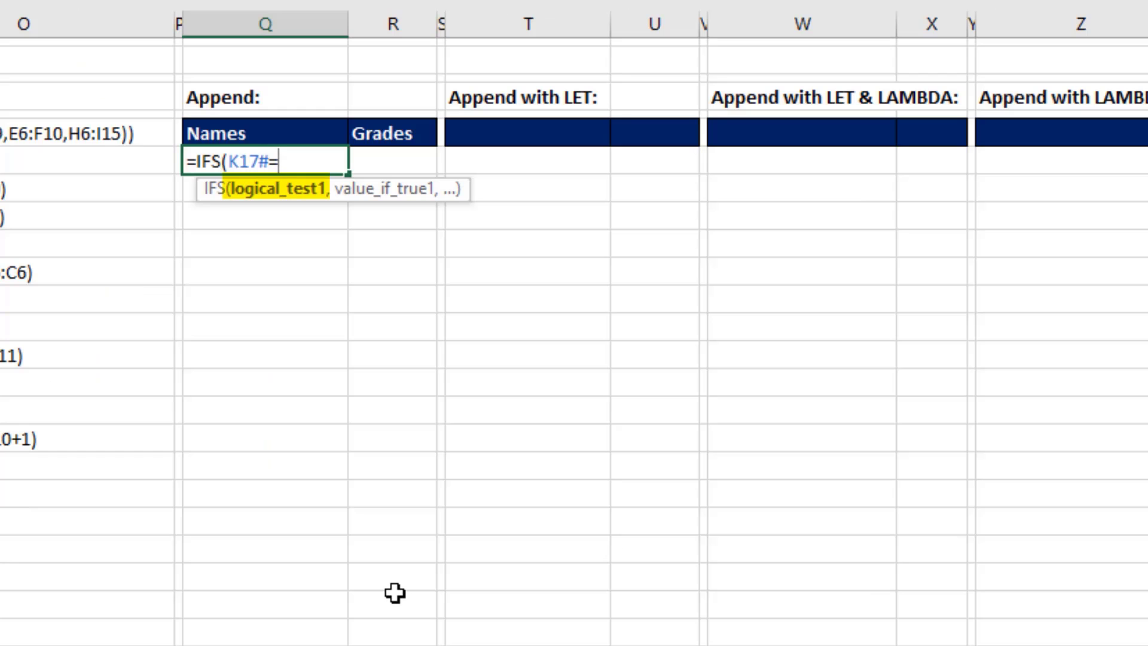
text(1,{)
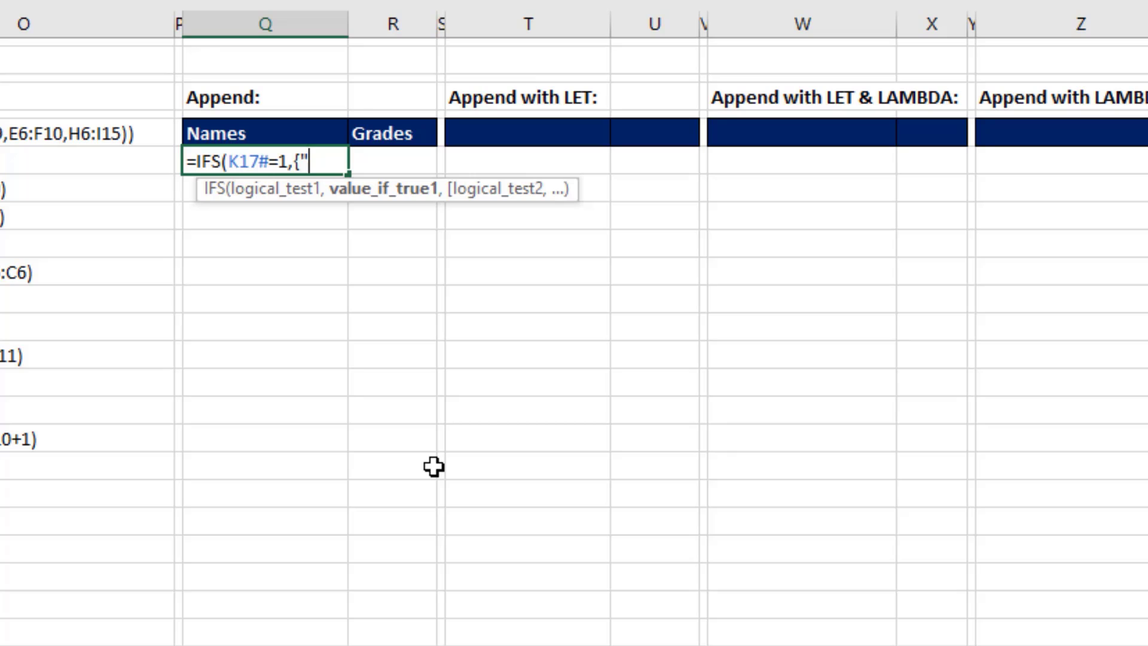
text(Names",)
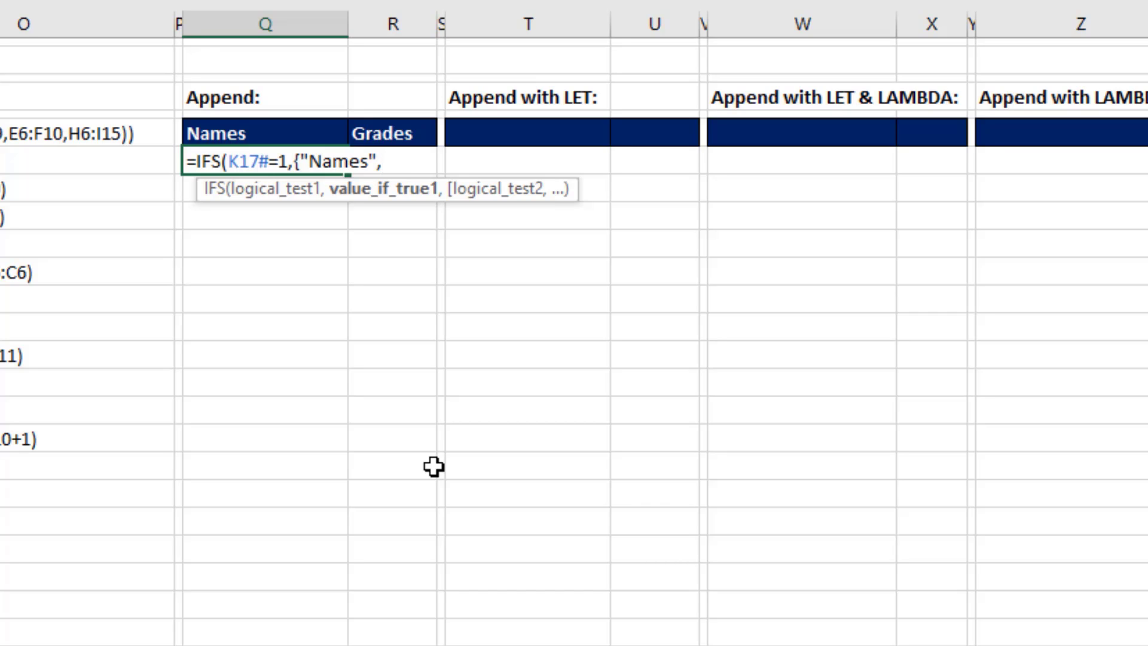
text(Grades)
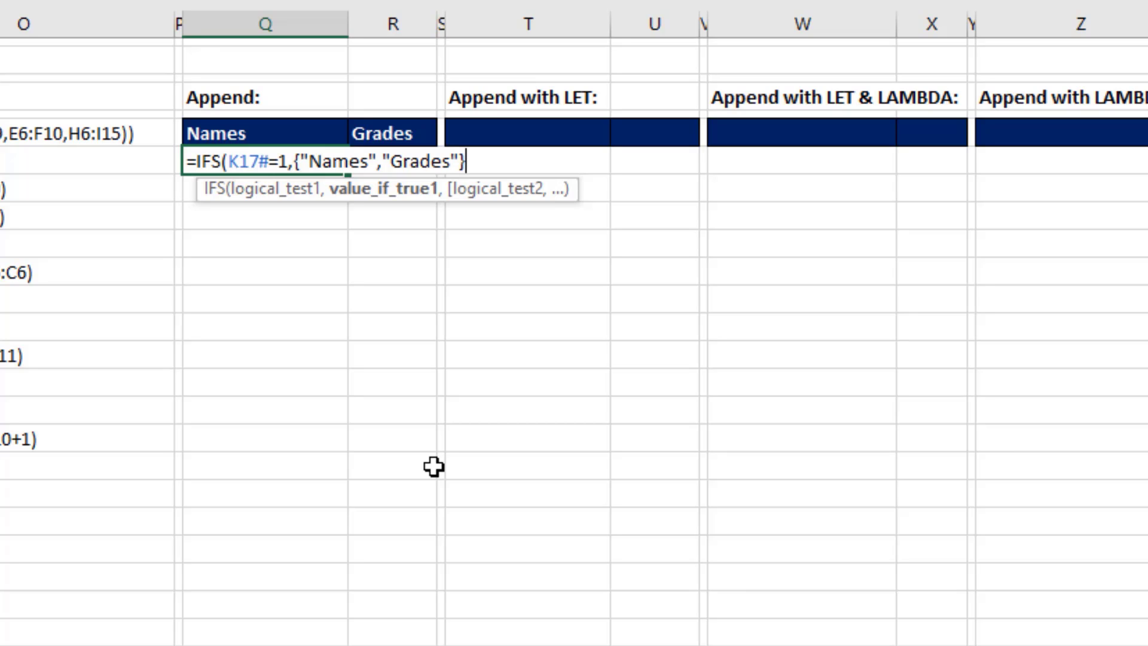
text())
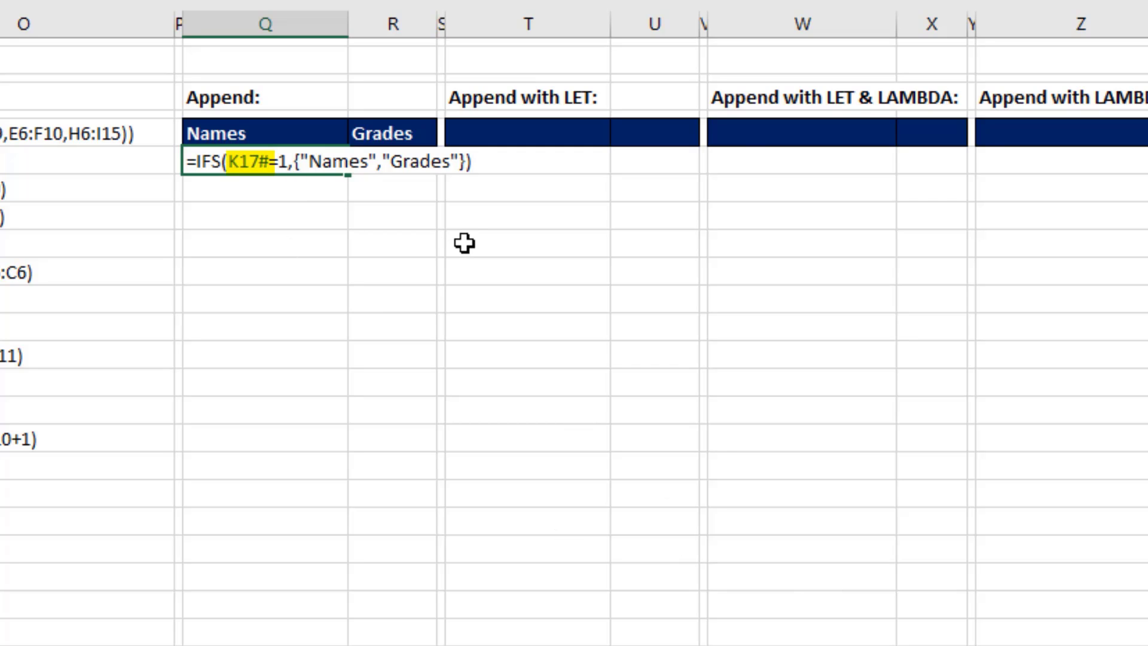
key(Return)
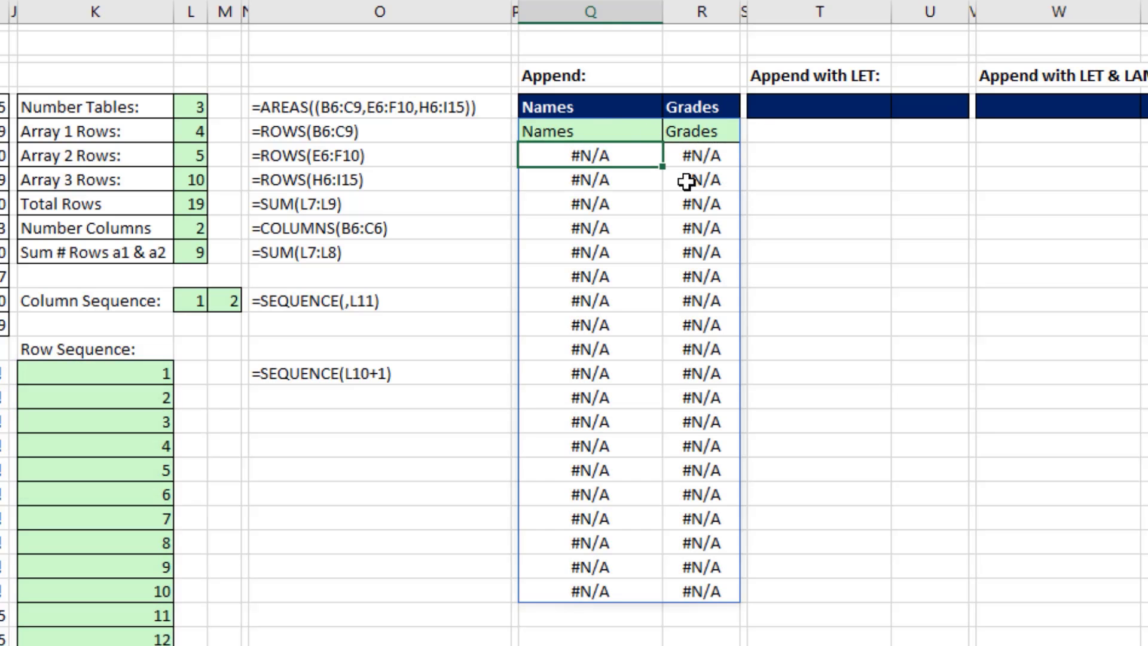
Add the condition K17#<=L7+1 to the Append IFS formula and preview it with F9
key(Up)
key(F2)
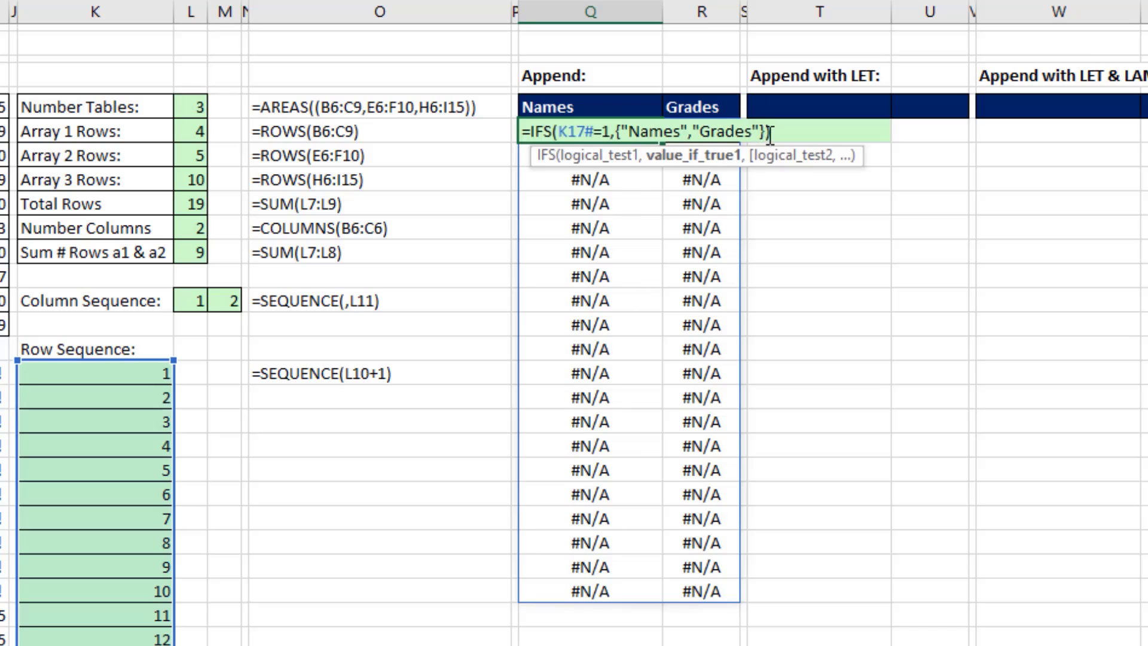
text(,)
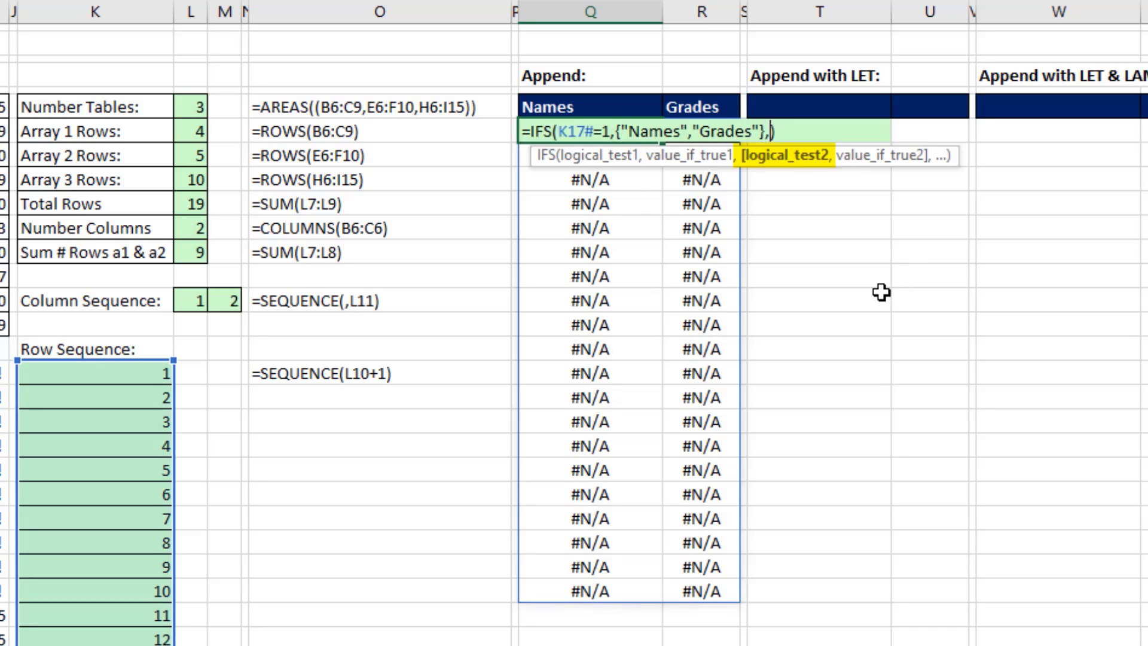
drag(93, 369, 120, 643)
key(BackSpace)
key(BackSpace)
key(BackSpace)
key(BackSpace)
text(#)
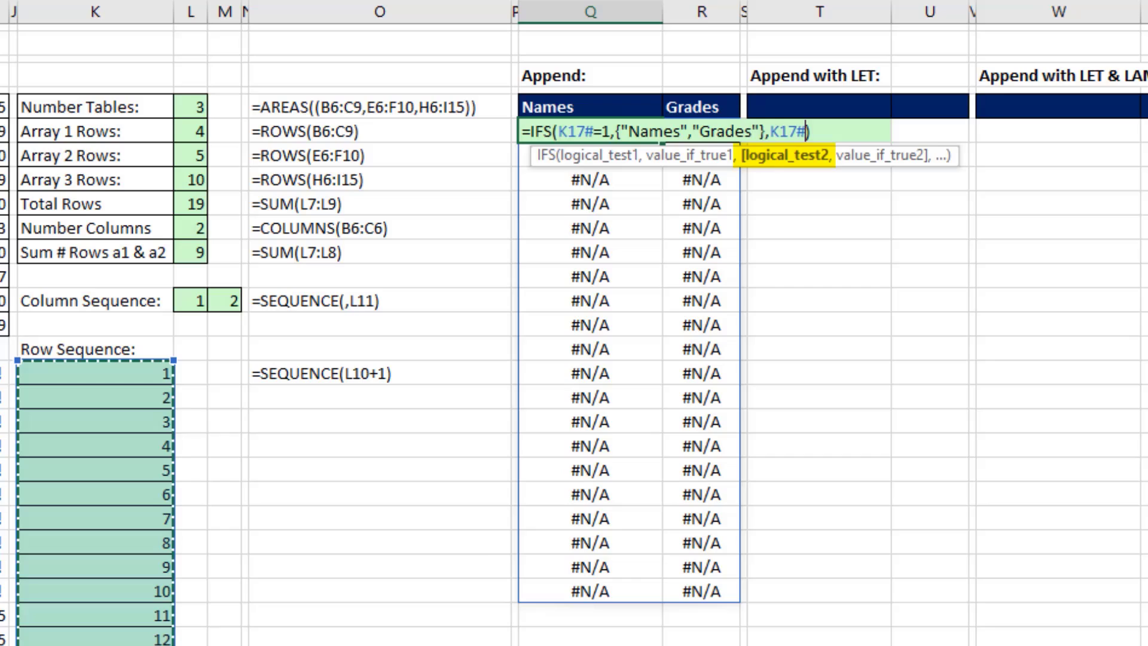
text(<)
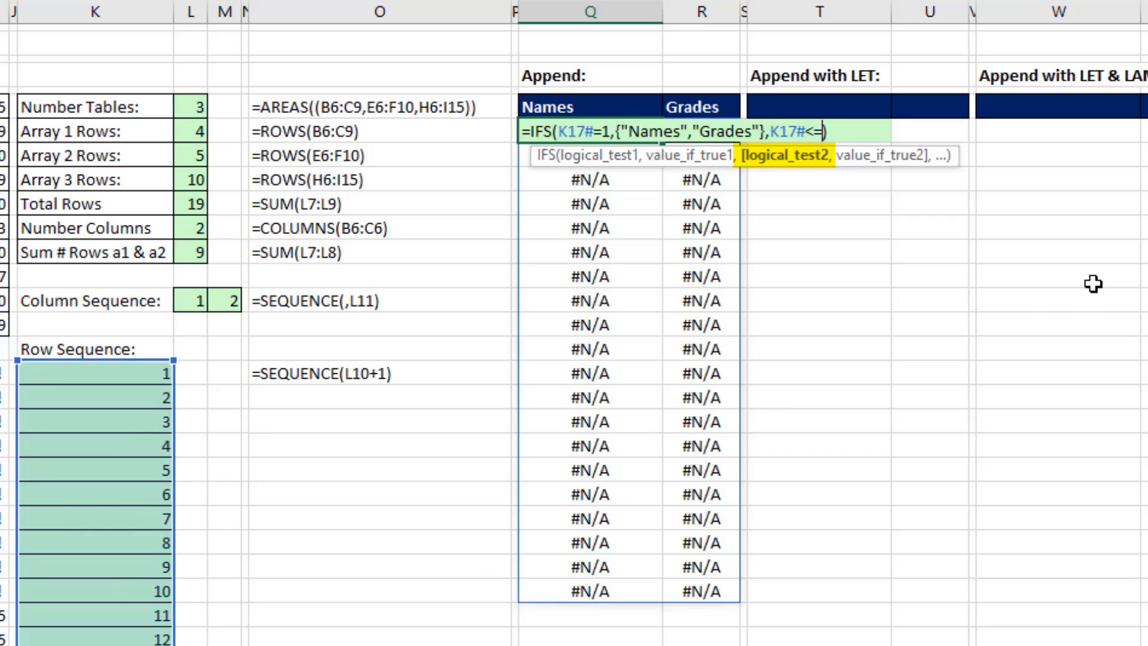
text(=)
click(195, 132)
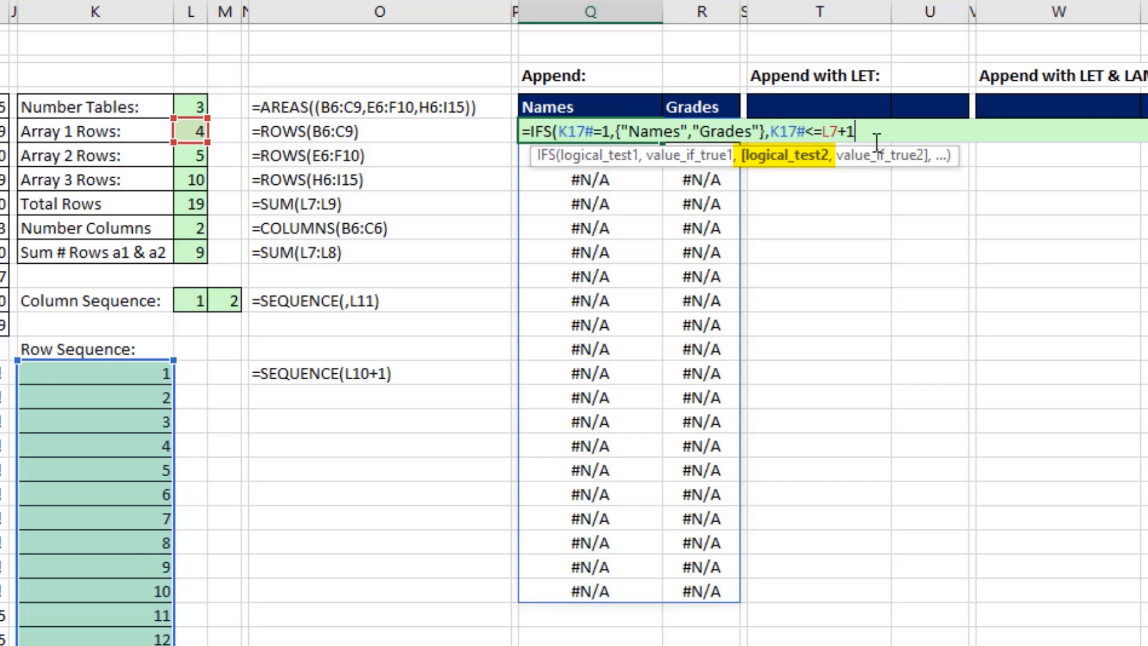
click(776, 156)
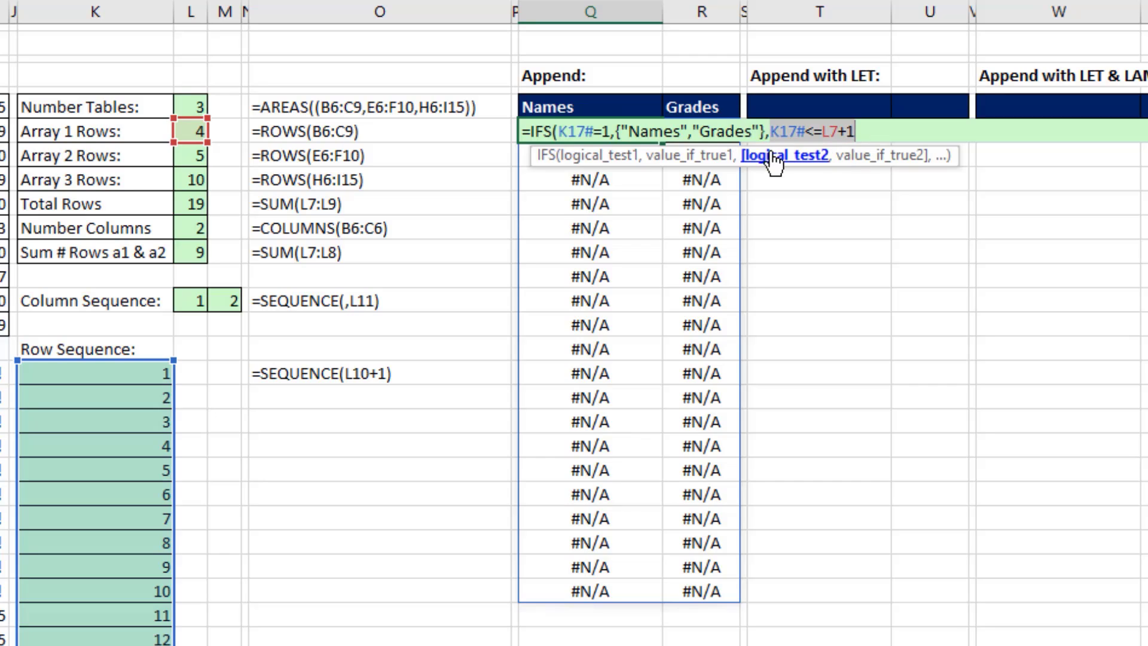
key(F9)
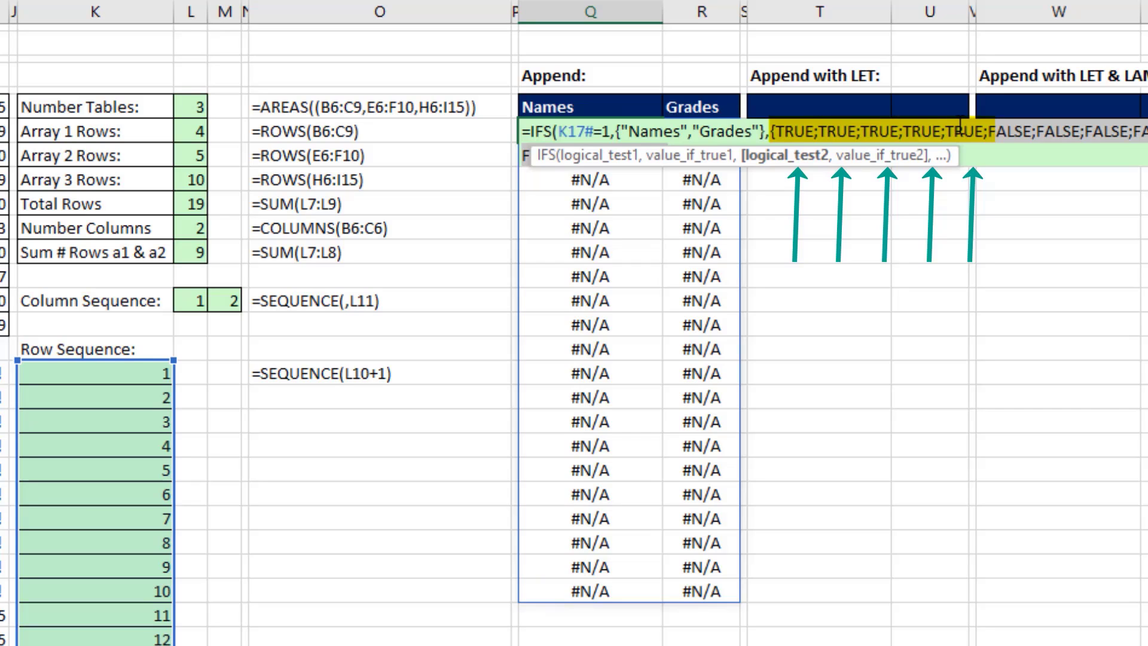
key(ctrl+z)
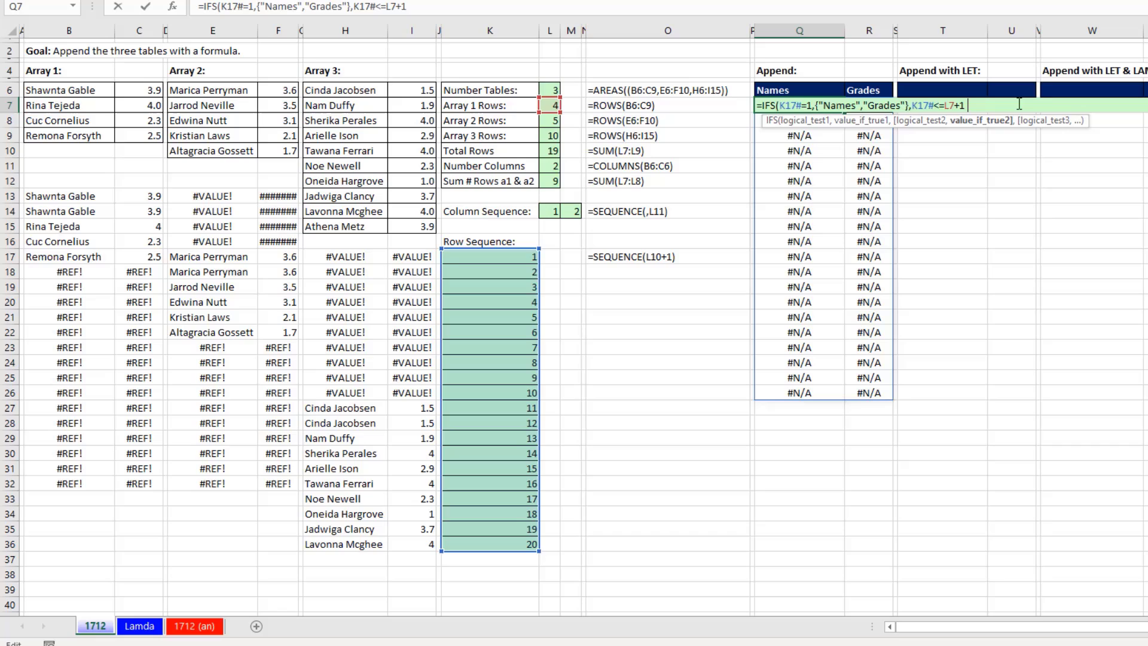
Return Array 1's B13# spill for that condition and commit the formula
text(,)
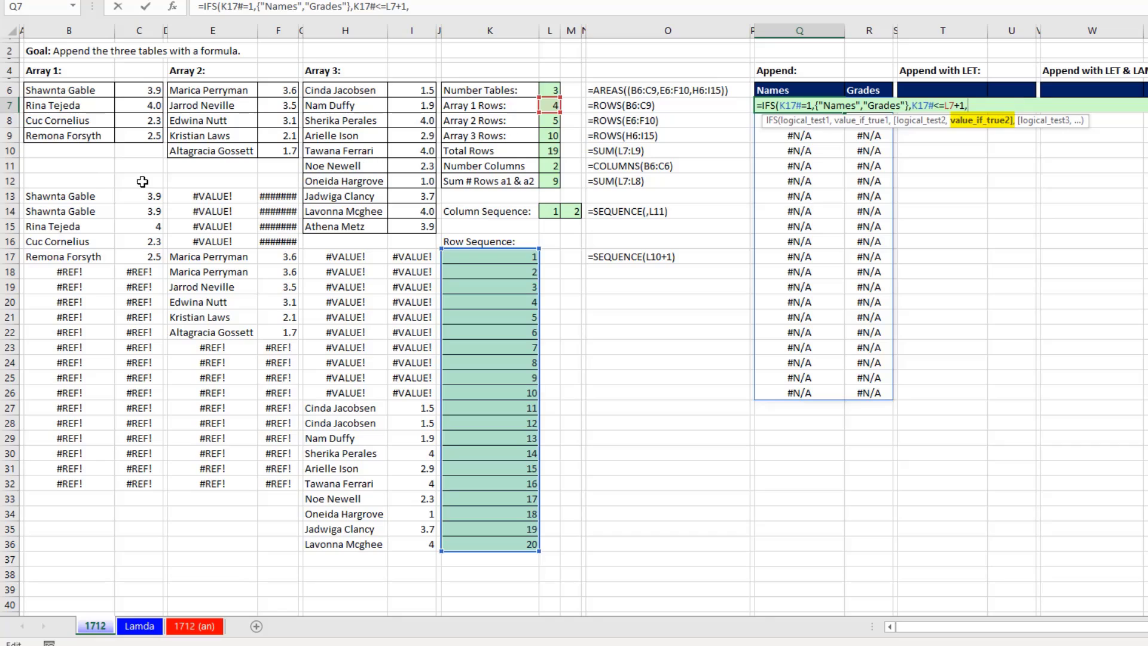
drag(51, 196, 141, 484)
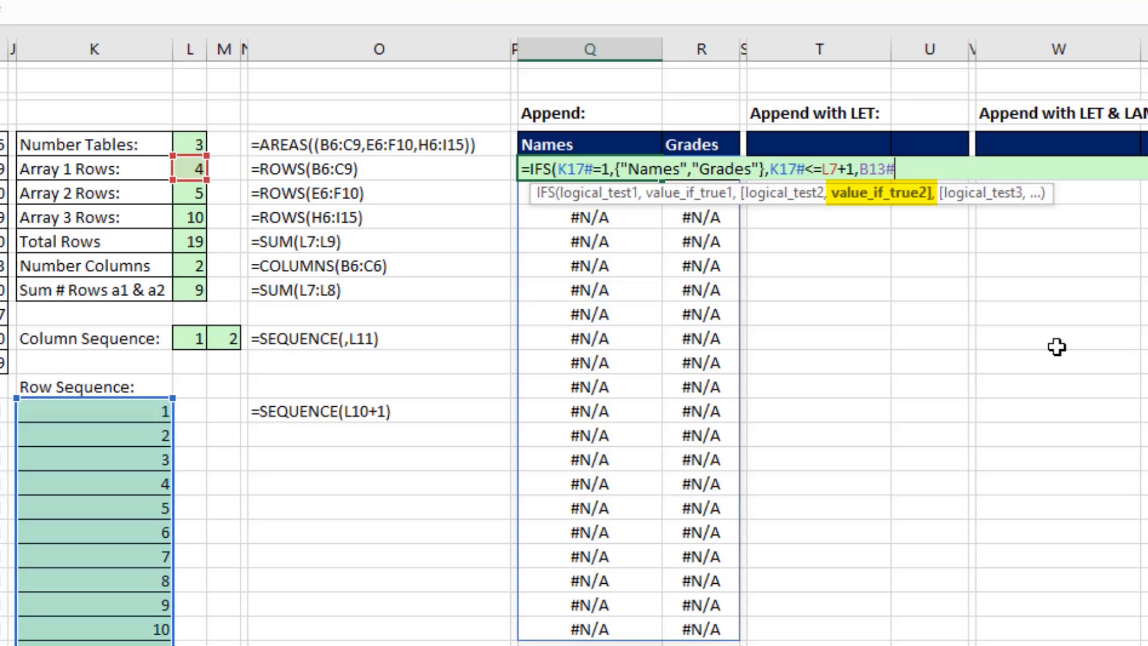
text())
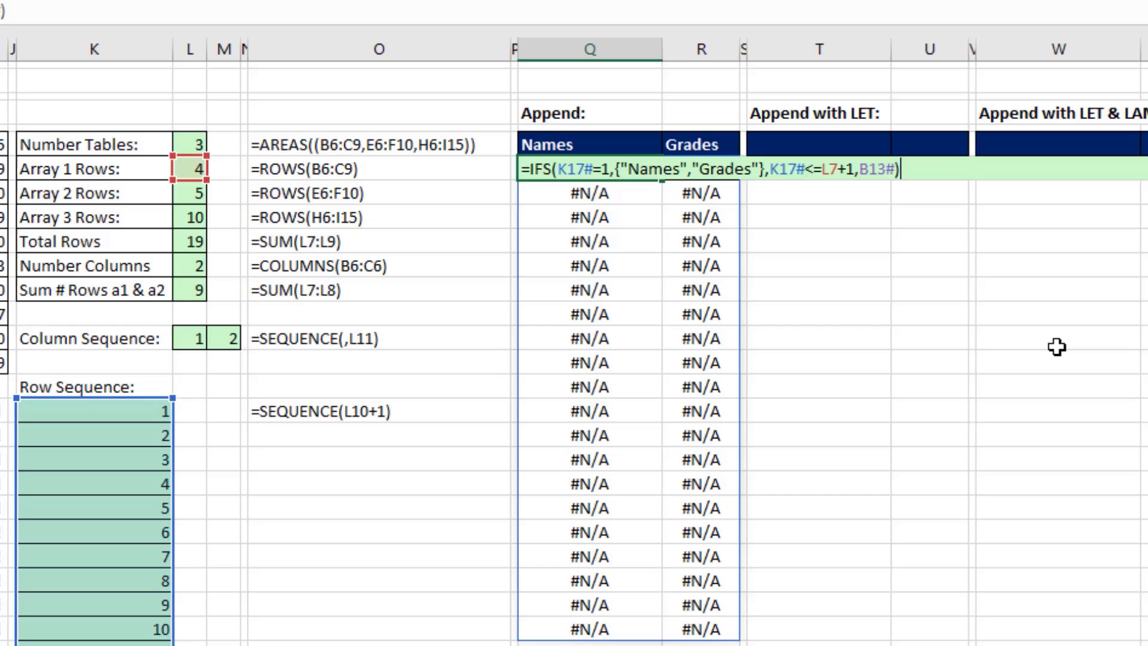
key(Return)
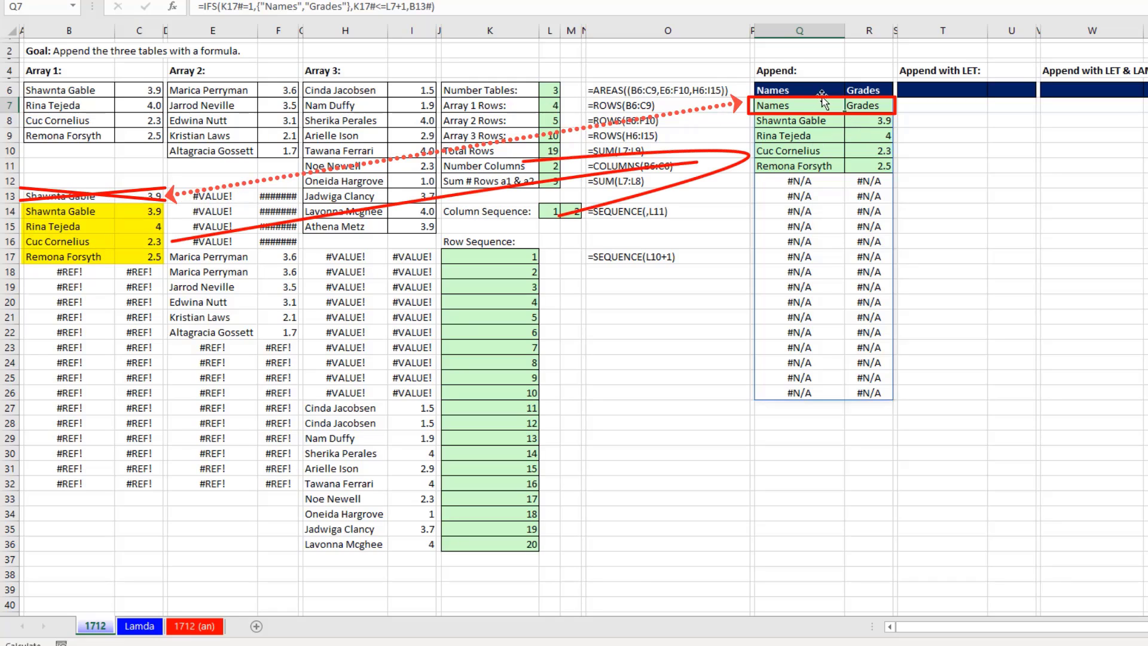
Add a third IFS condition K17#>L12+1 returning Array 3's H17# spill
key(F2)
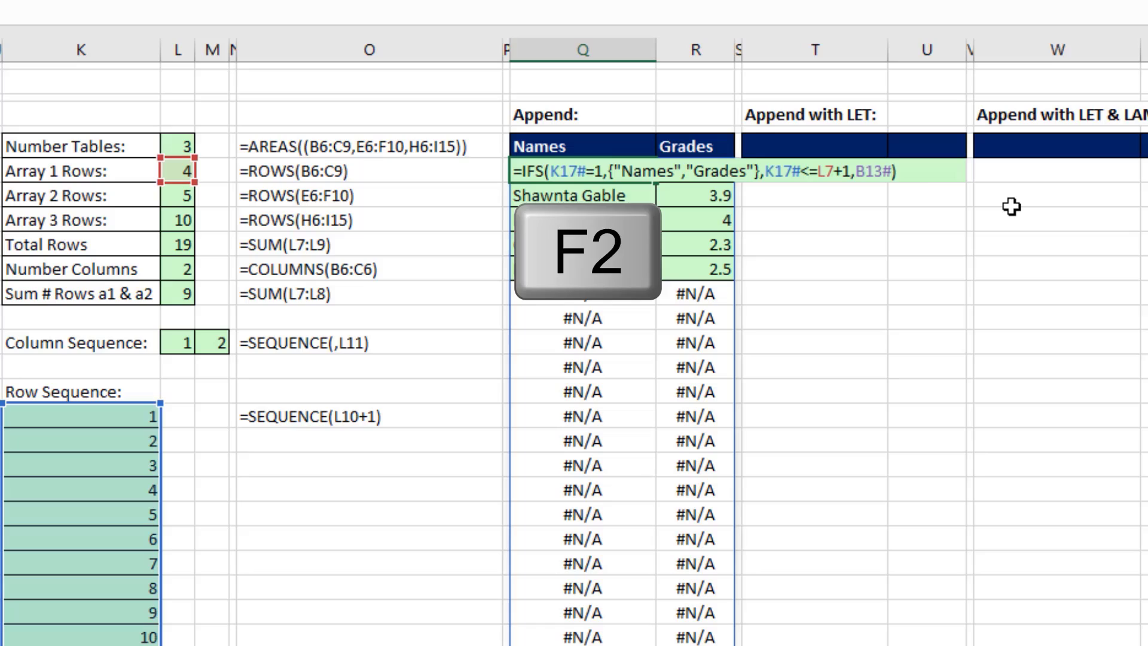
text(,)
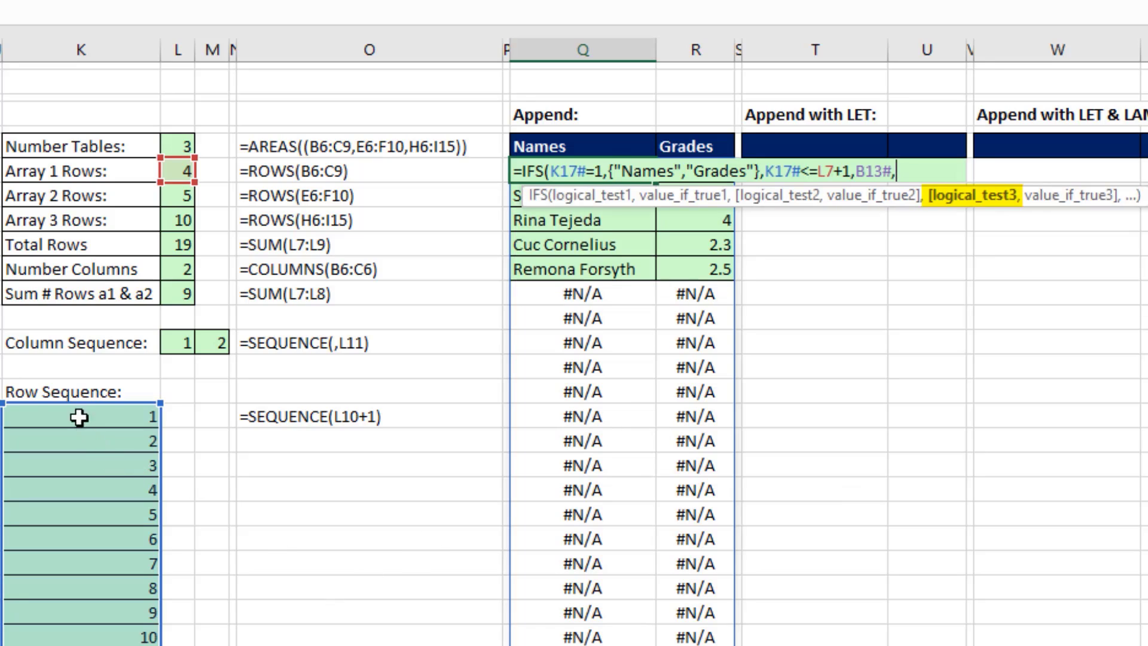
drag(71, 411, 120, 645)
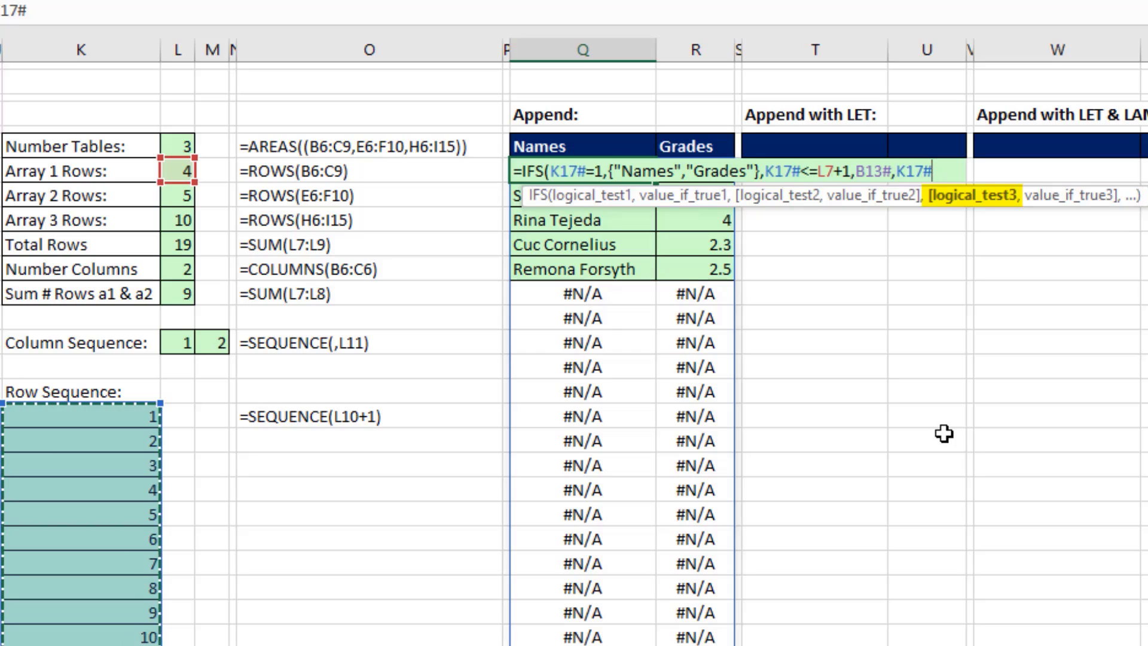
text(>)
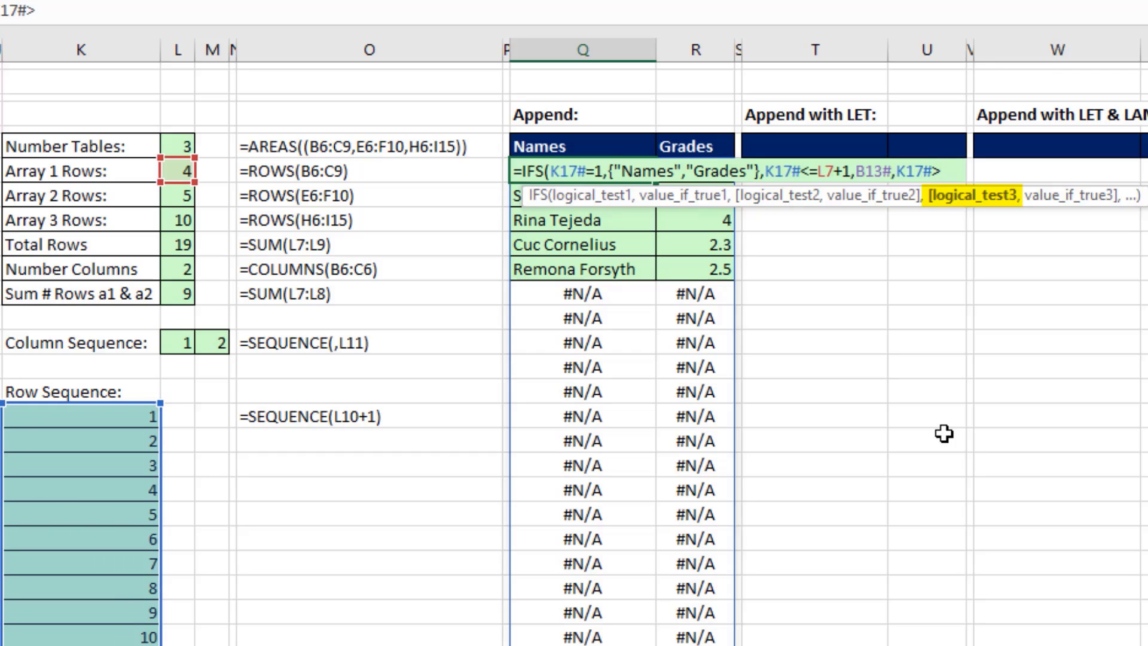
click(187, 296)
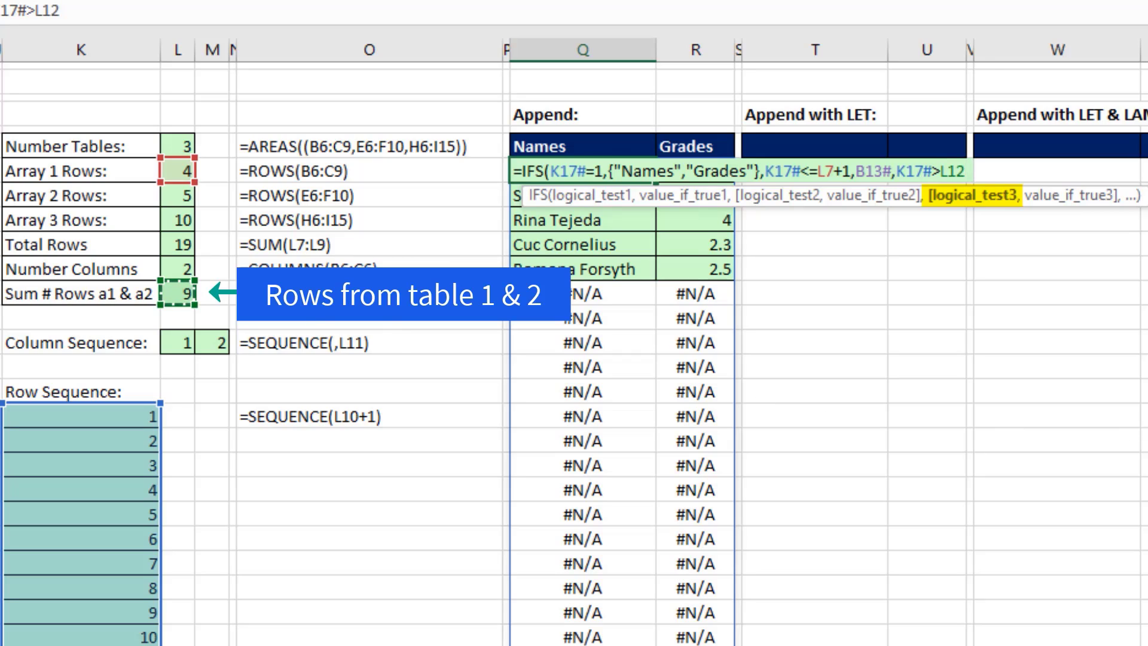
text(+)
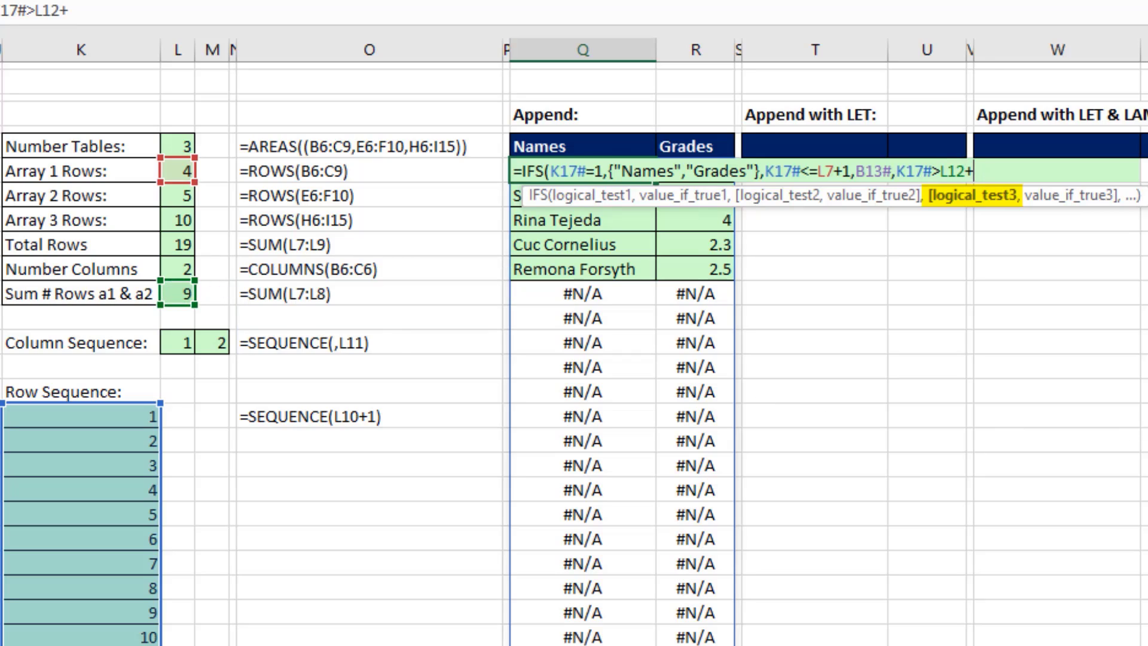
text(1,)
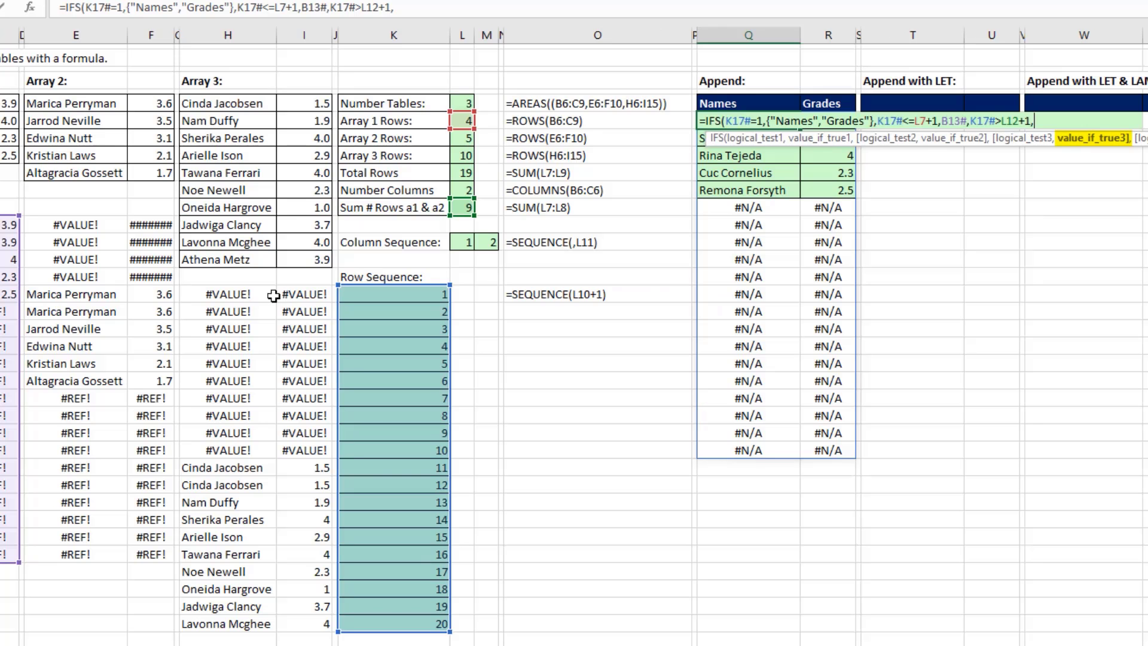
drag(273, 295, 309, 631)
text())
key(Return)
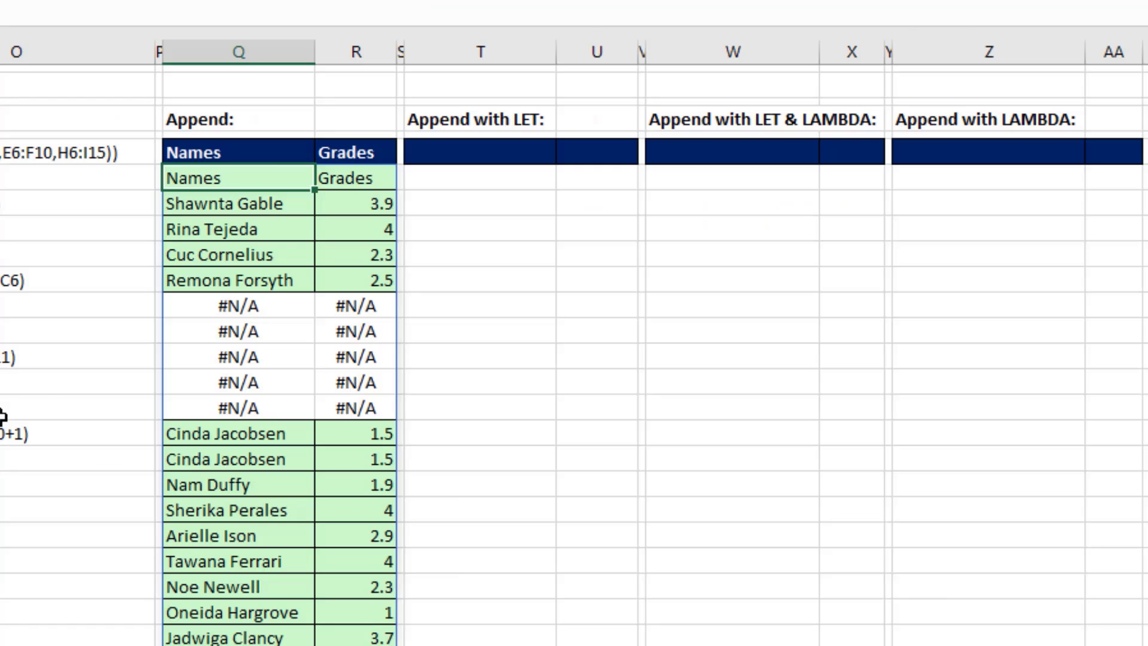
Replace the closing parenthesis with a final TRUE condition returning E13#
key(F2)
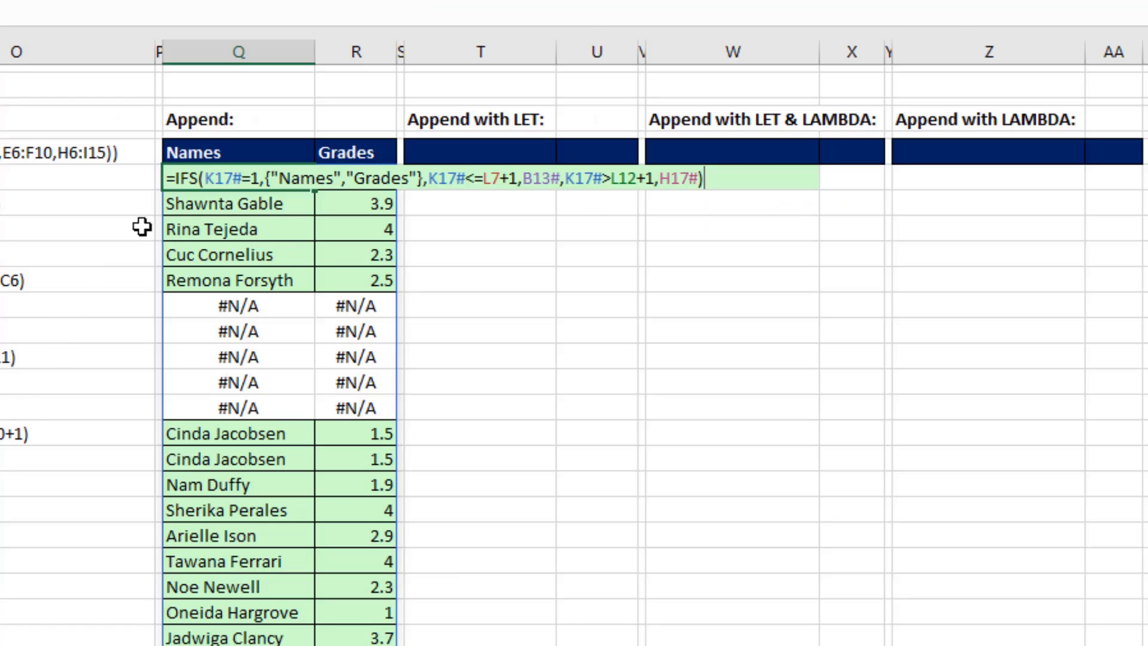
key(BackSpace)
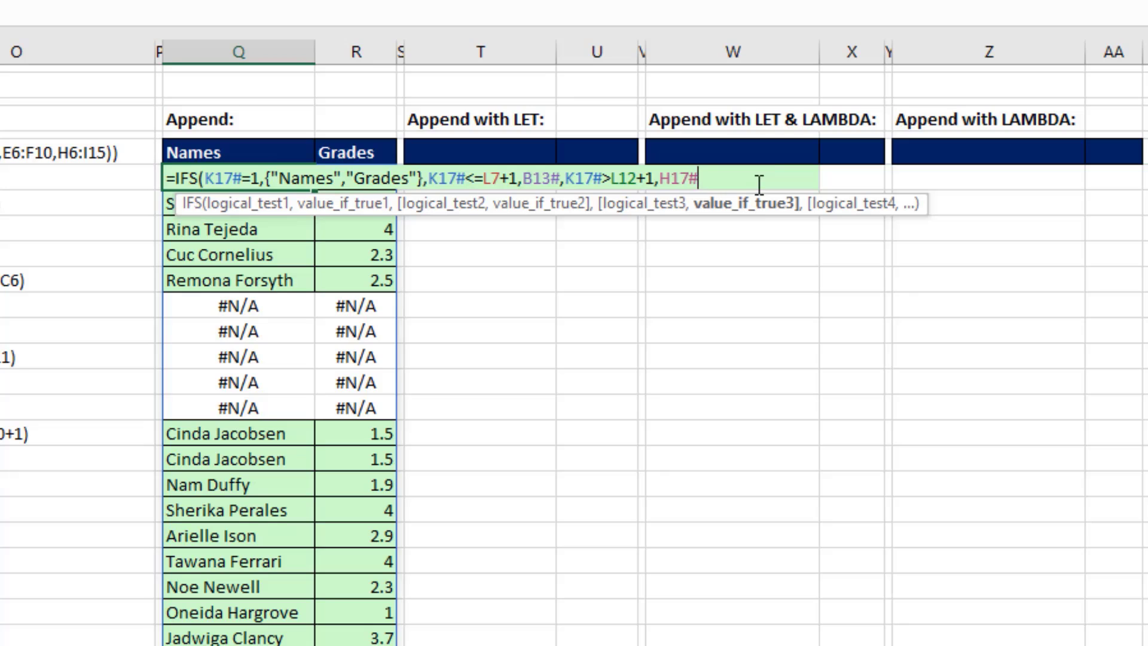
text(,)
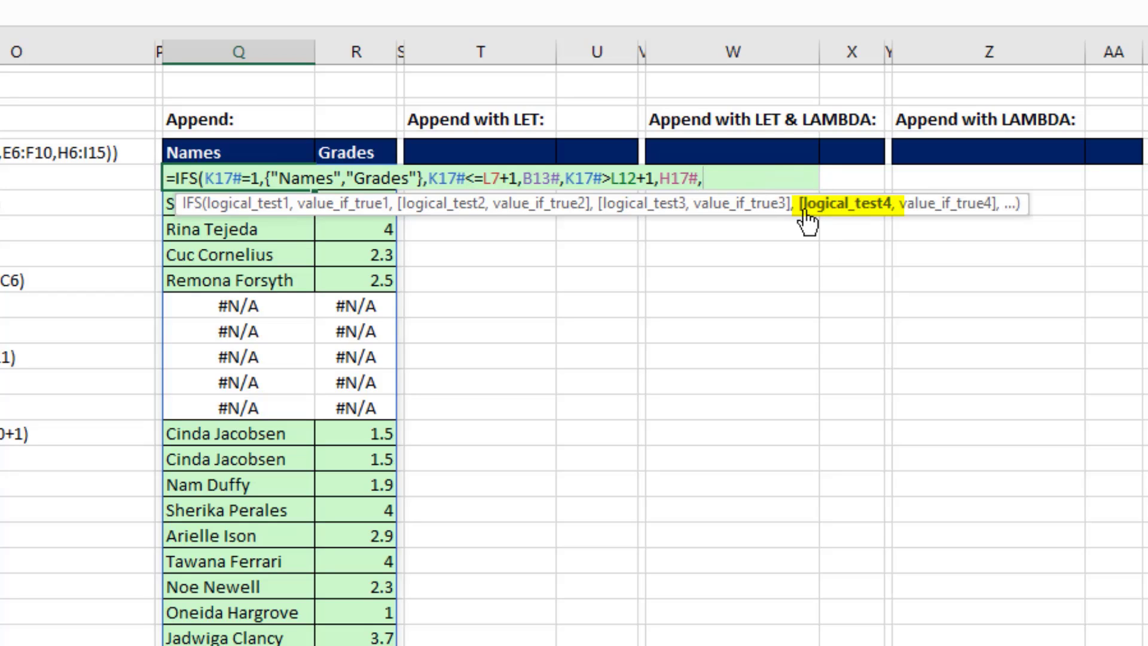
text(TRUE)
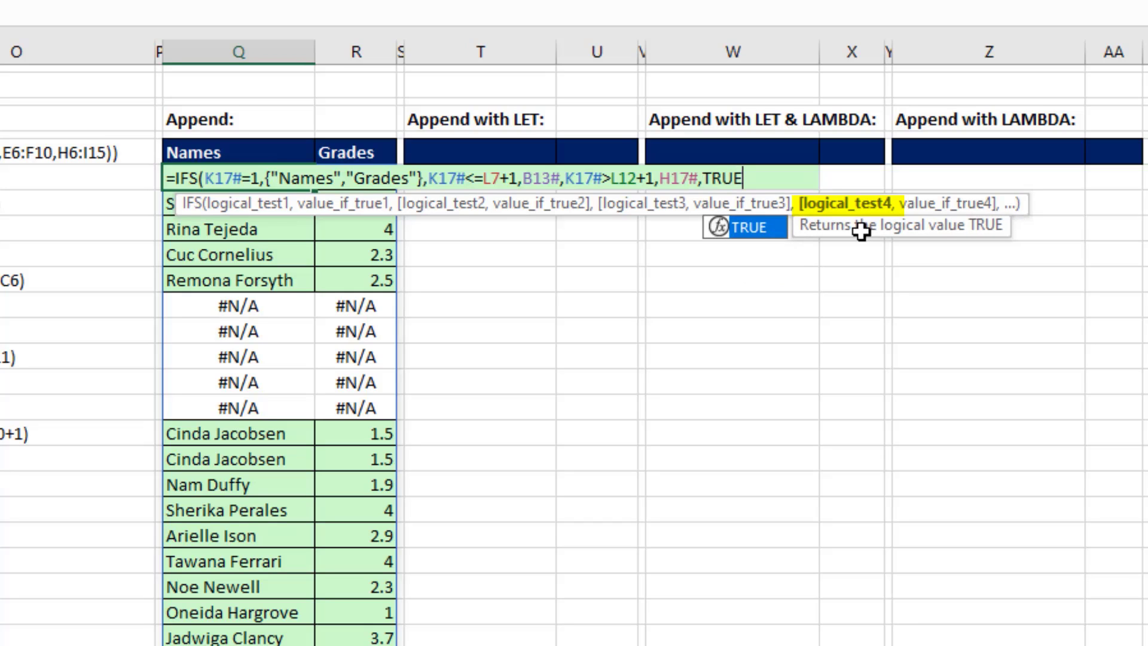
text(,)
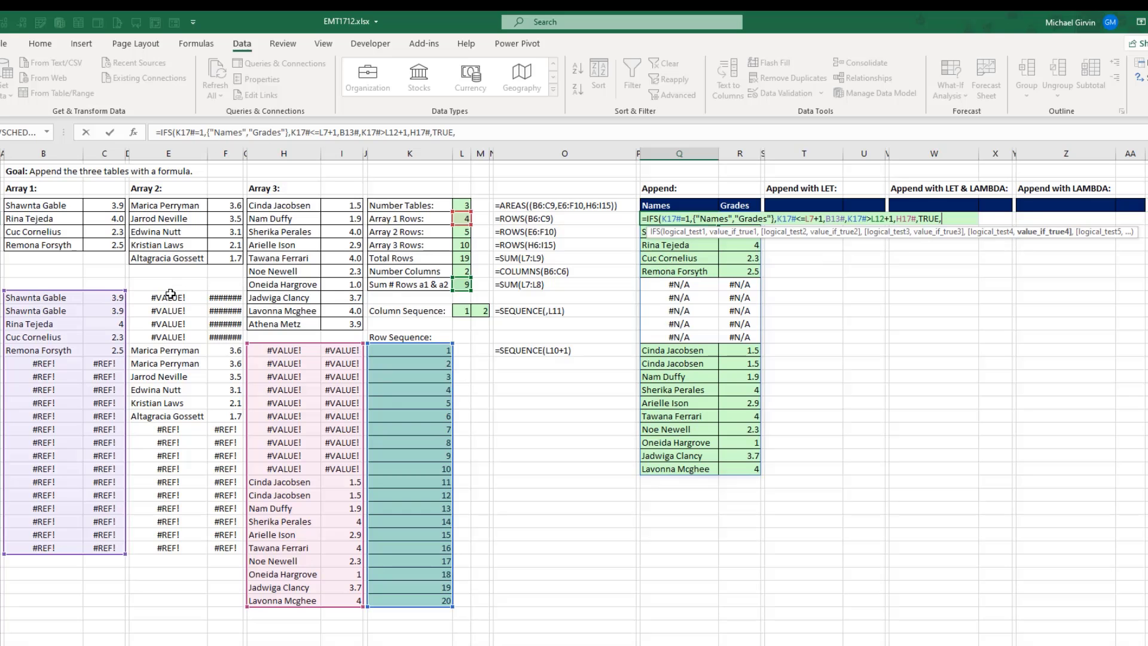
drag(167, 298, 236, 550)
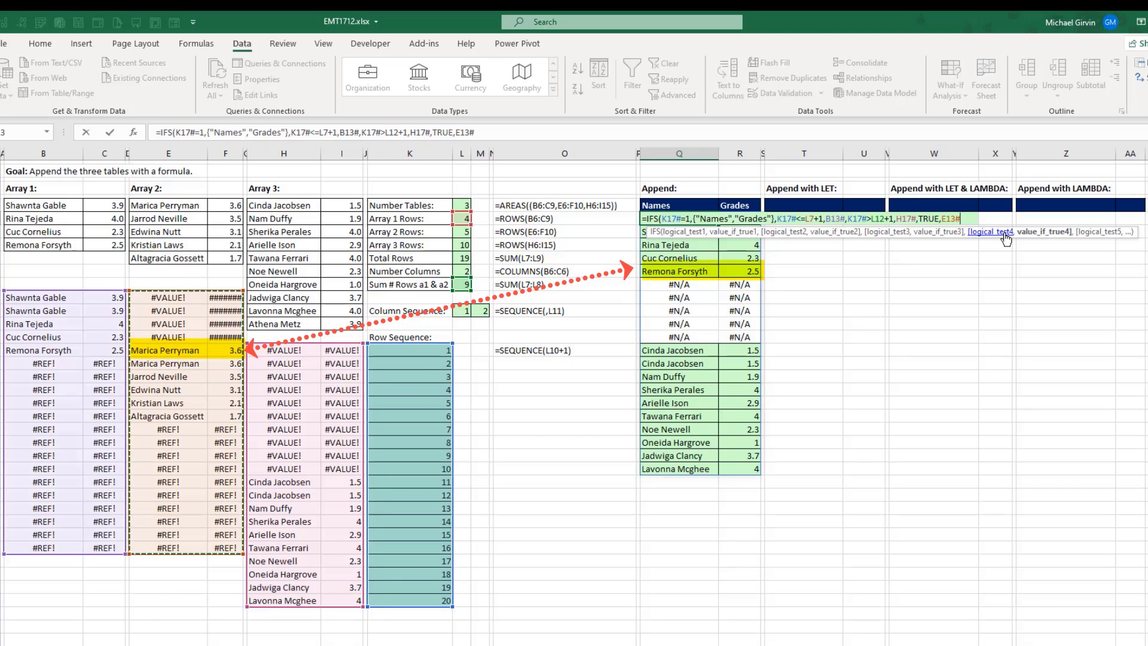
Close and commit the IFS append formula, then clear the dark header cell
text())
key(Return)
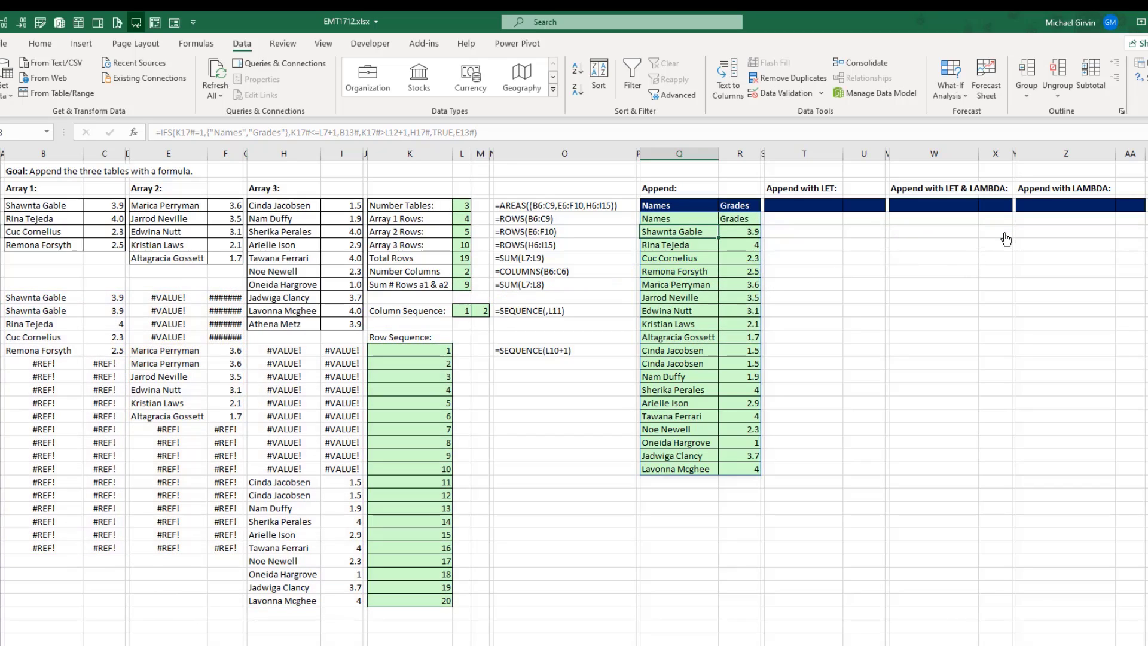
click(666, 205)
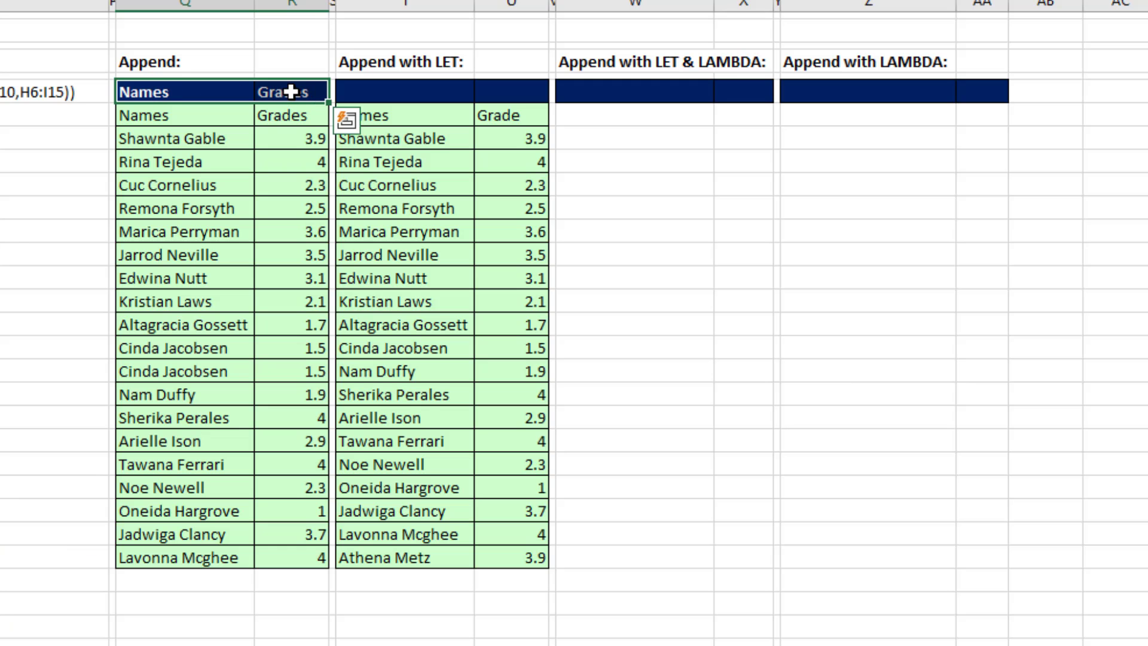
key(Delete)
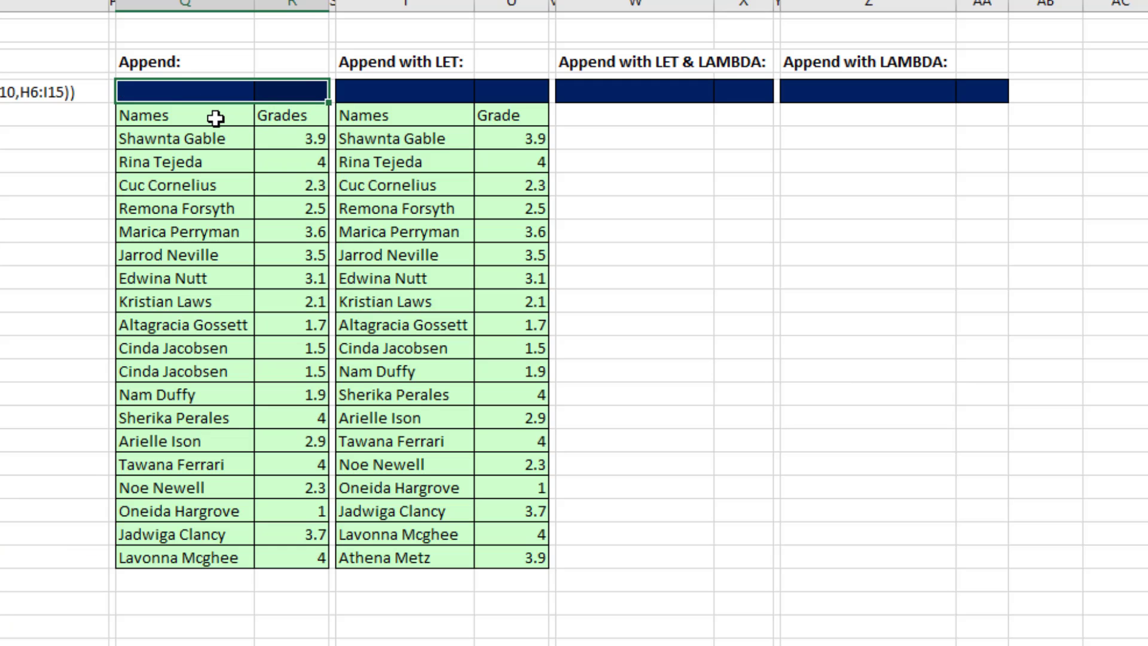
Cut the IFS formula from Q7 and paste it into the dark header cell above
double_click(218, 117)
drag(170, 120, 753, 138)
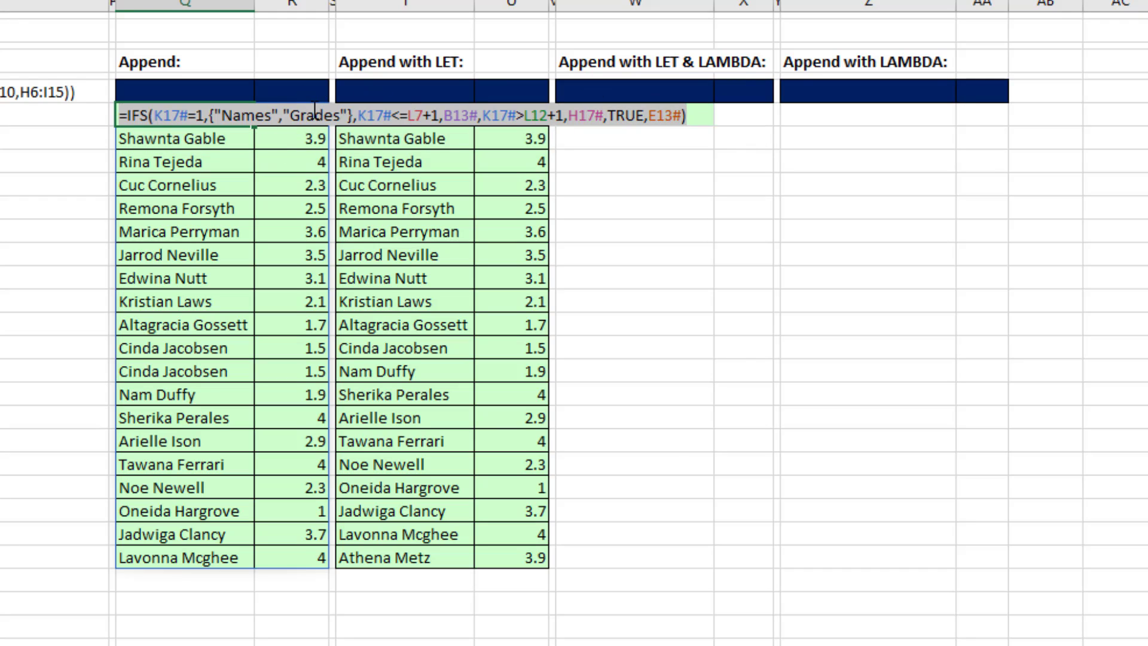
key(ctrl+x)
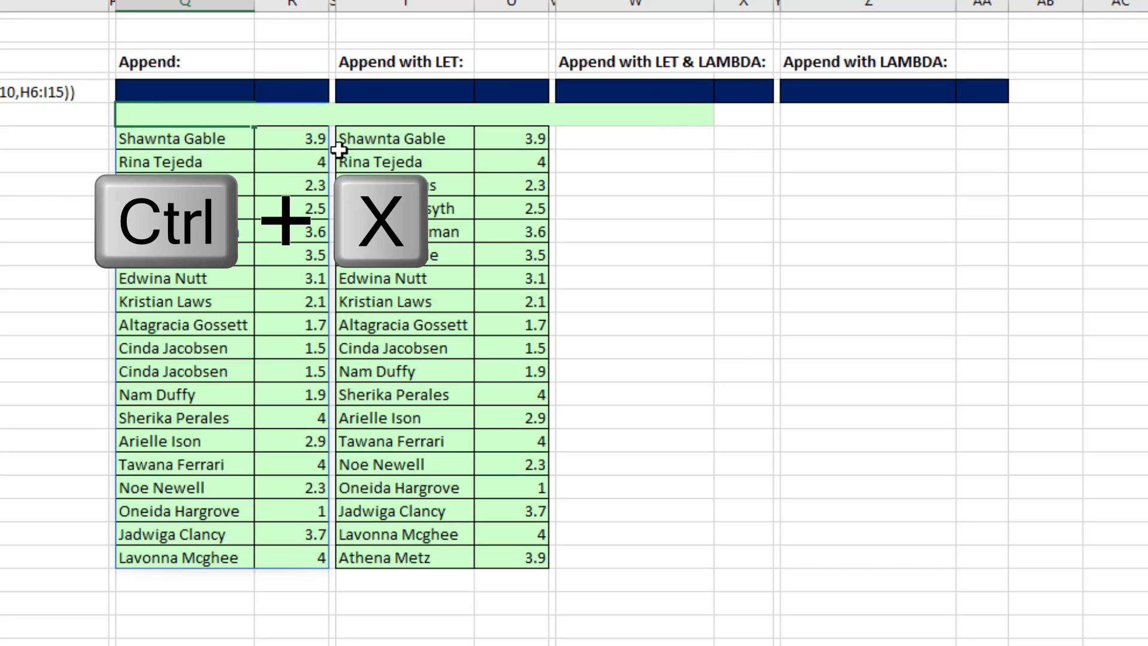
key(Return)
click(161, 90)
key(F2)
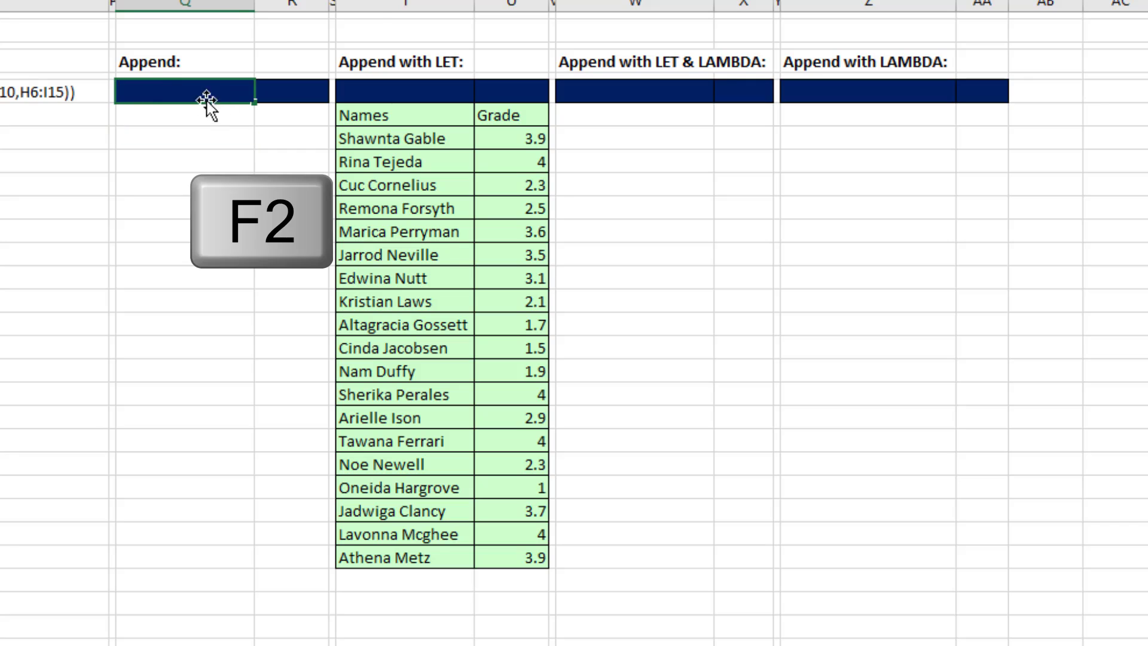
key(ctrl+v)
key(Return)
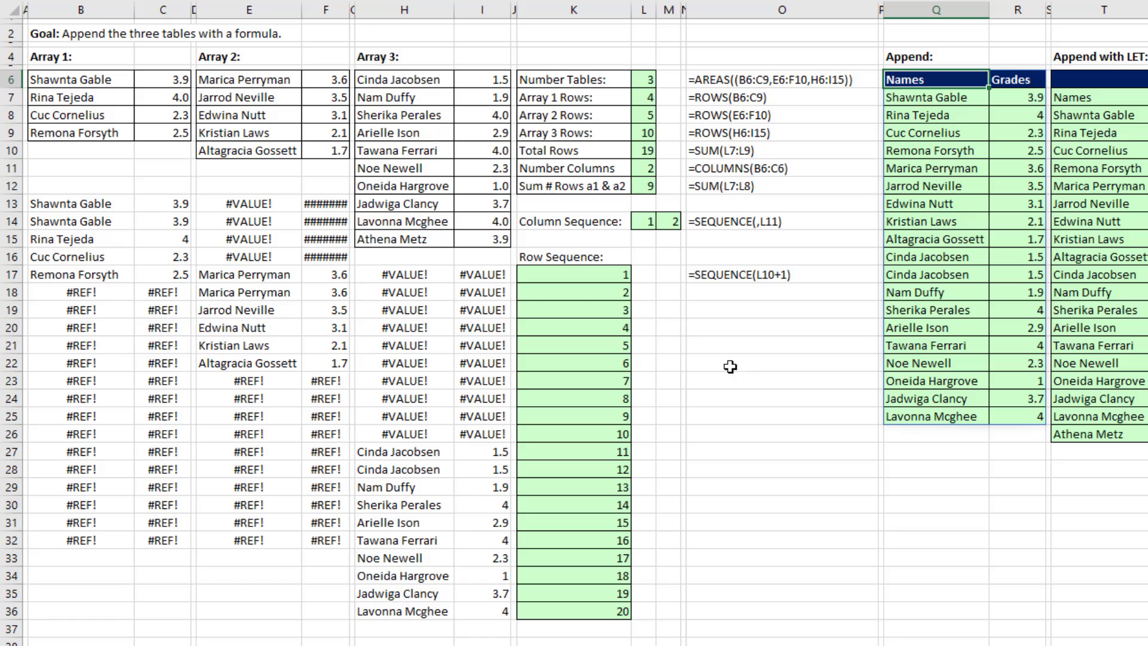
In H17's INDEX formula, change the Array 3 row offset from L9 to L12
click(384, 274)
double_click(385, 275)
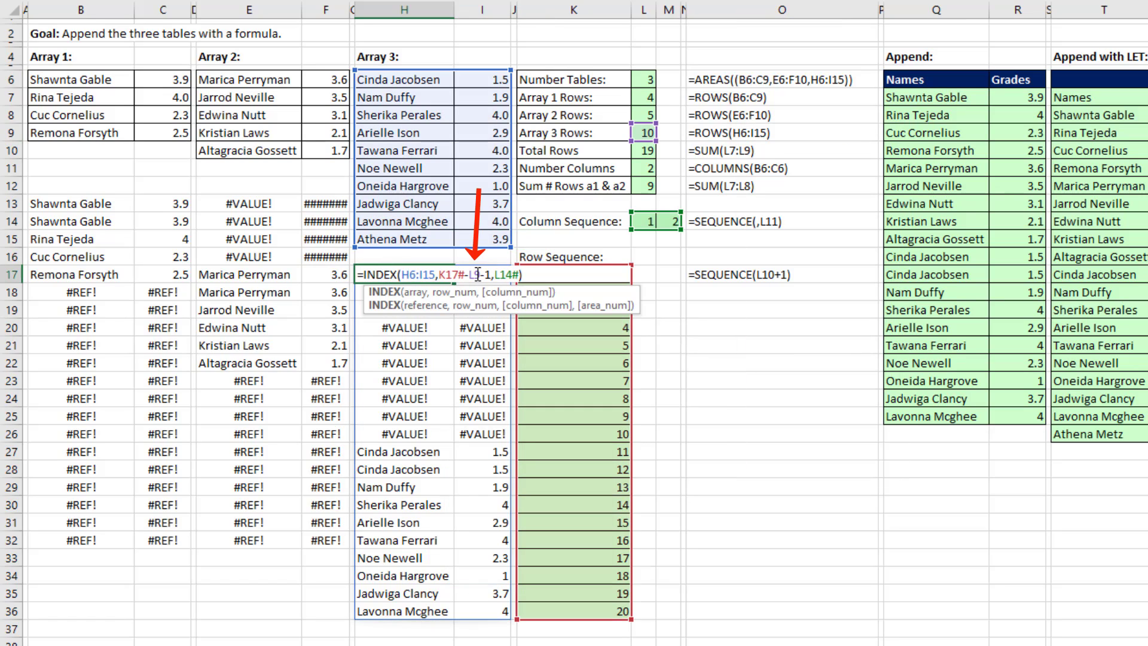
drag(469, 275, 479, 274)
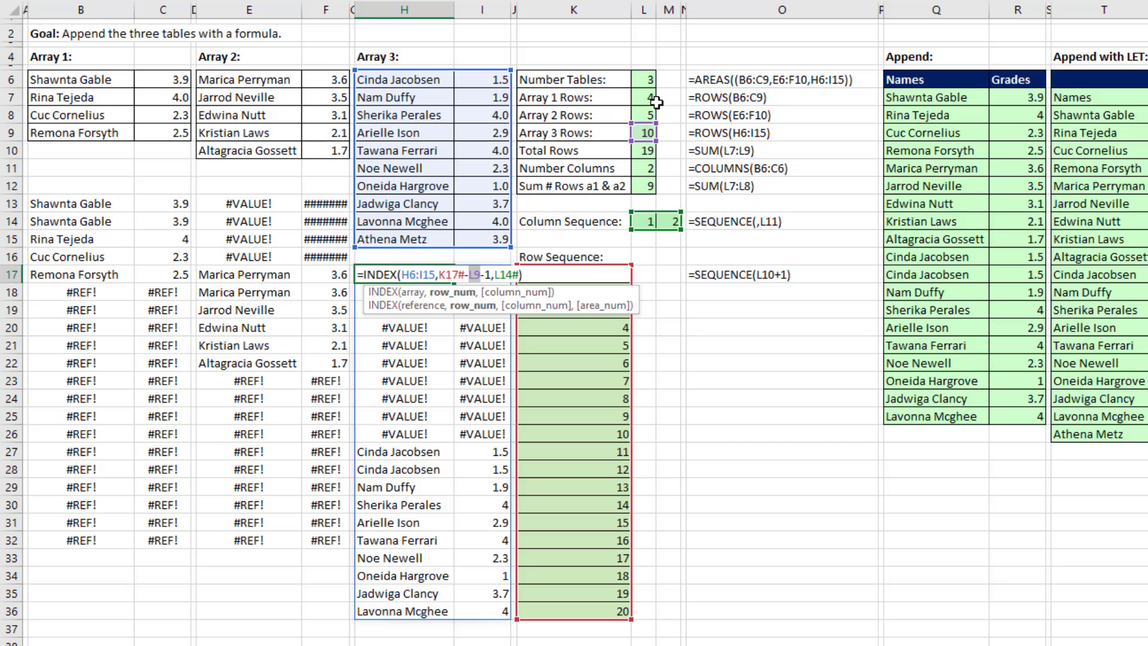
click(645, 185)
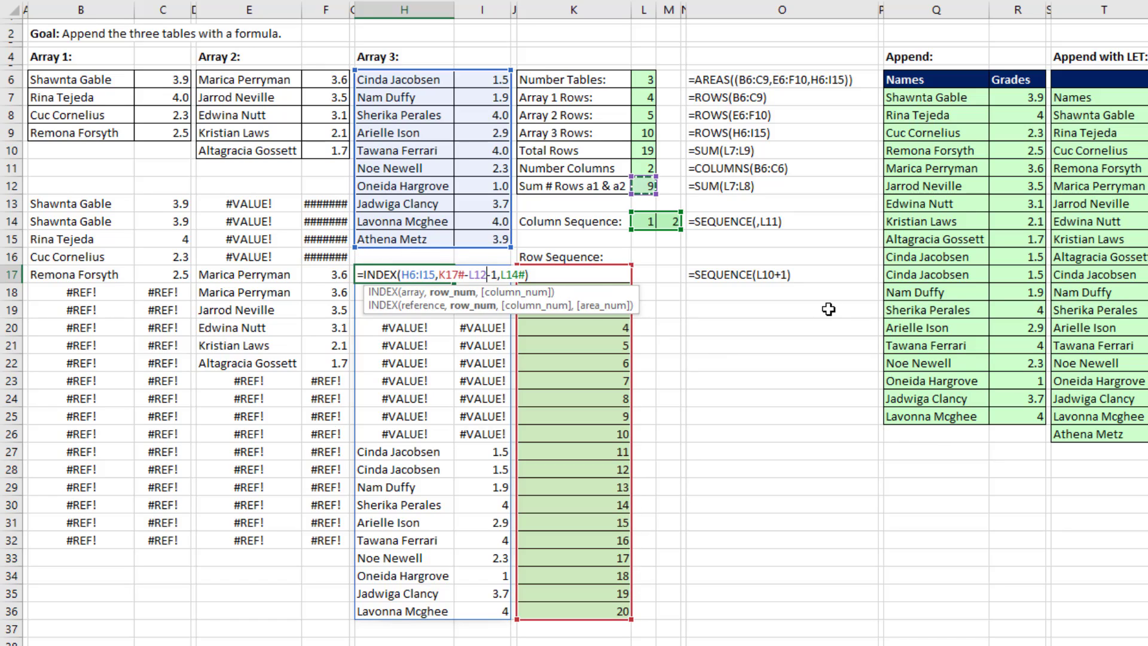
key(Return)
Check the three table blocks in the appended list, then open the Append with LET formula in T7
mouse_move(924, 97)
mouse_down()
mouse_move(981, 114)
mouse_move(1031, 151)
mouse_up()
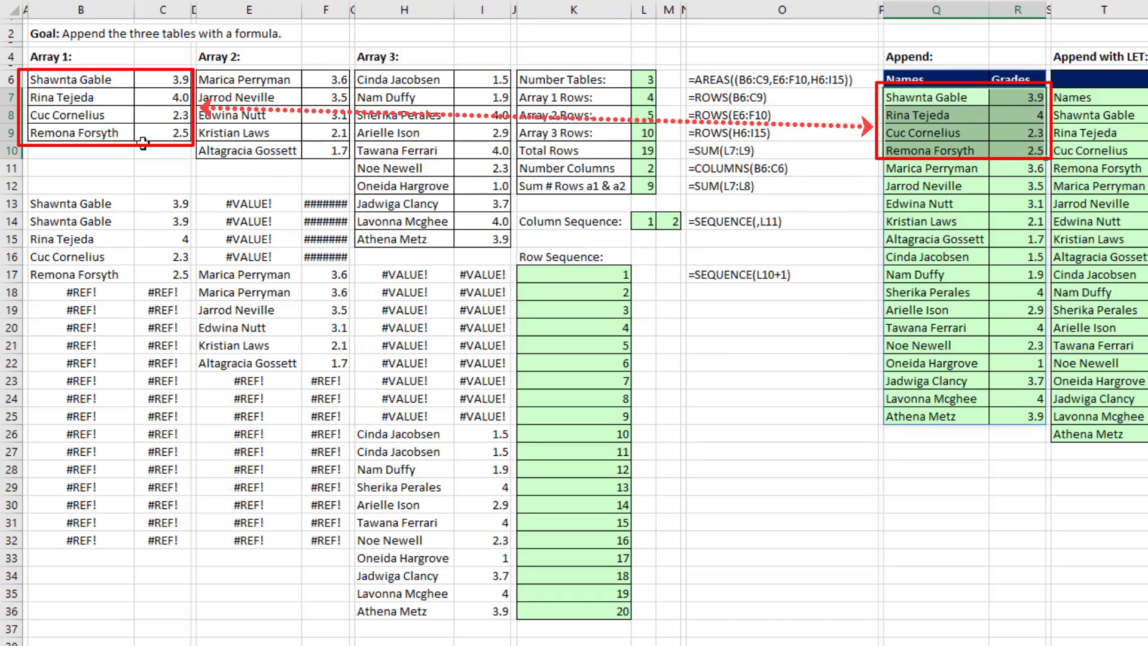
mouse_move(924, 168)
mouse_down()
mouse_move(1010, 236)
mouse_move(1004, 251)
mouse_move(1004, 240)
mouse_up()
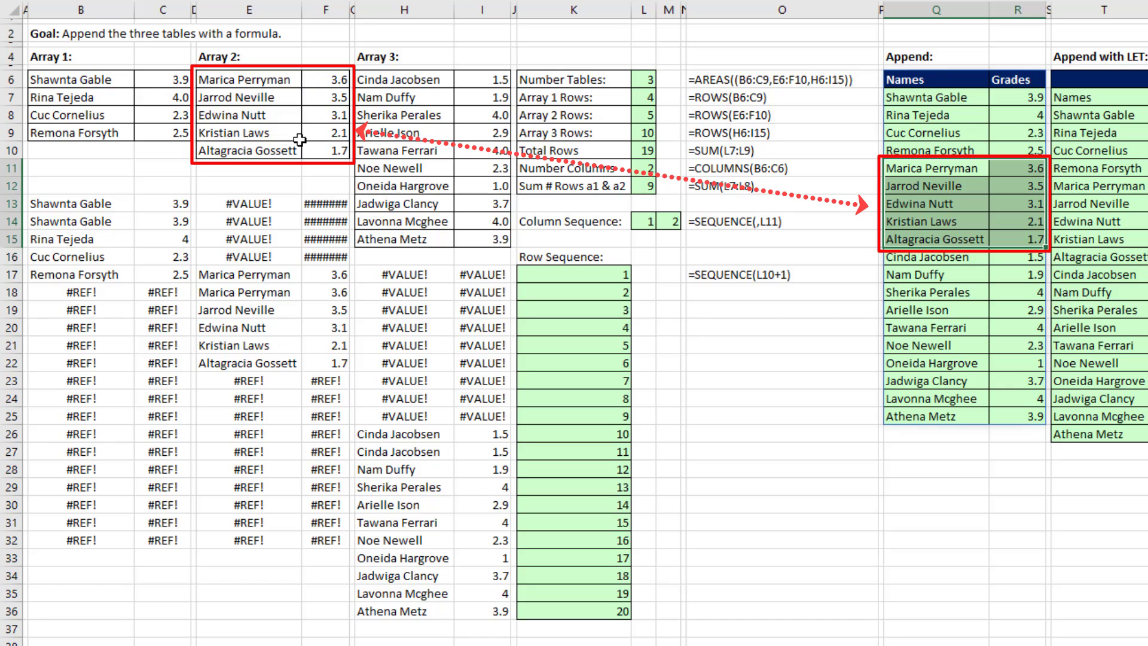
mouse_move(927, 257)
mouse_down()
mouse_move(1016, 299)
mouse_move(1019, 388)
mouse_move(1032, 412)
mouse_up()
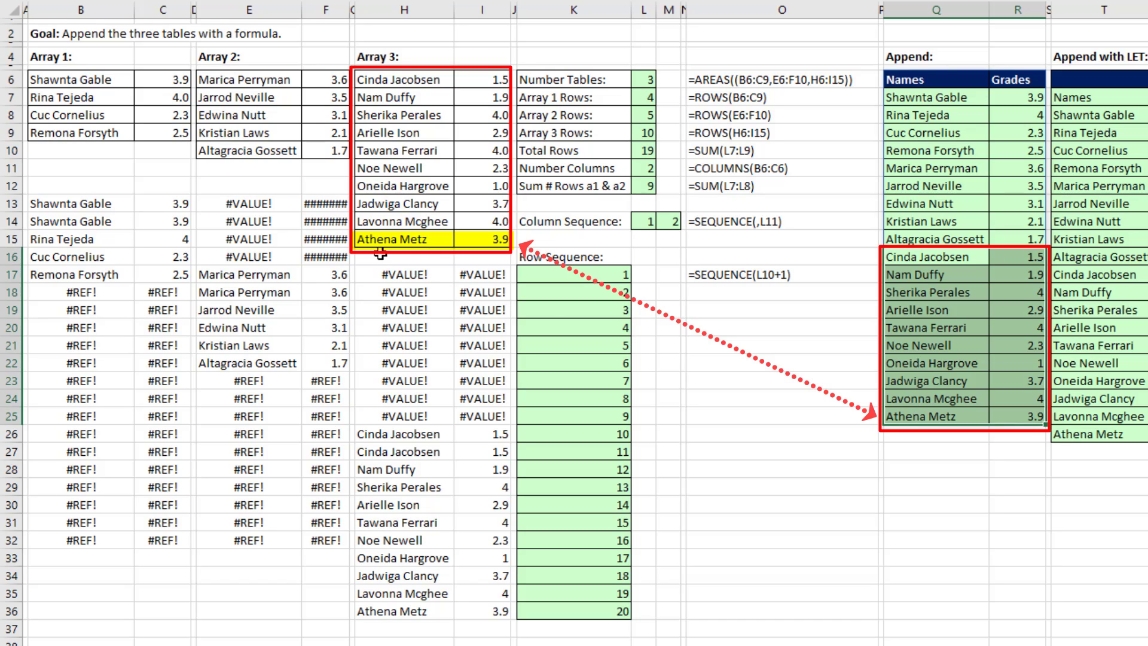
click(1131, 96)
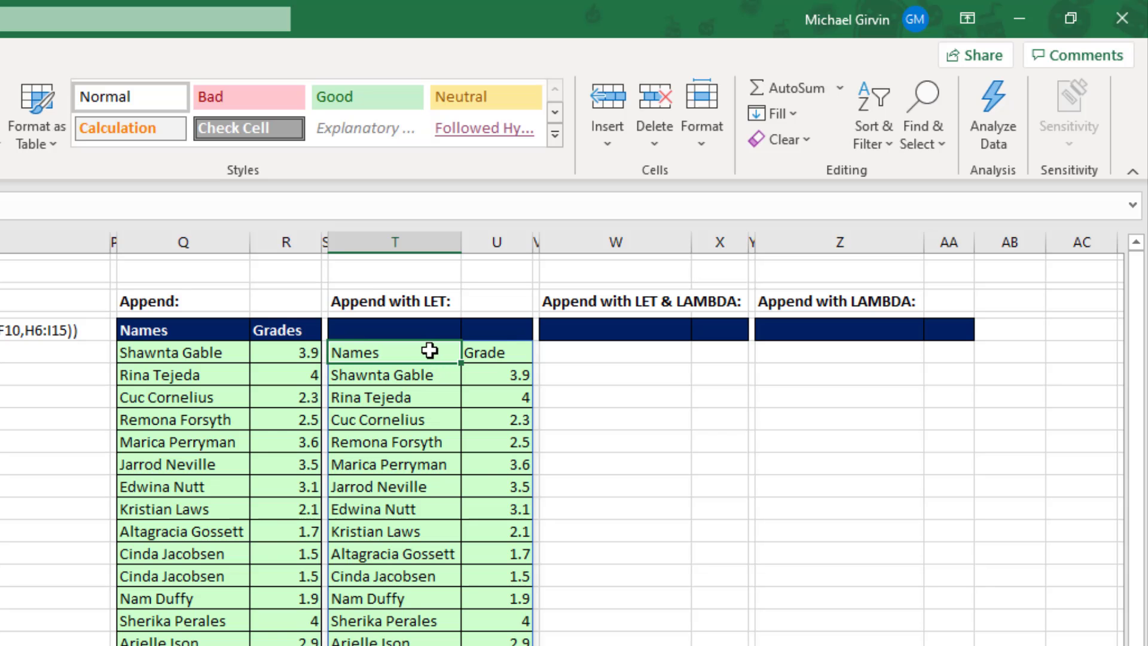
double_click(430, 350)
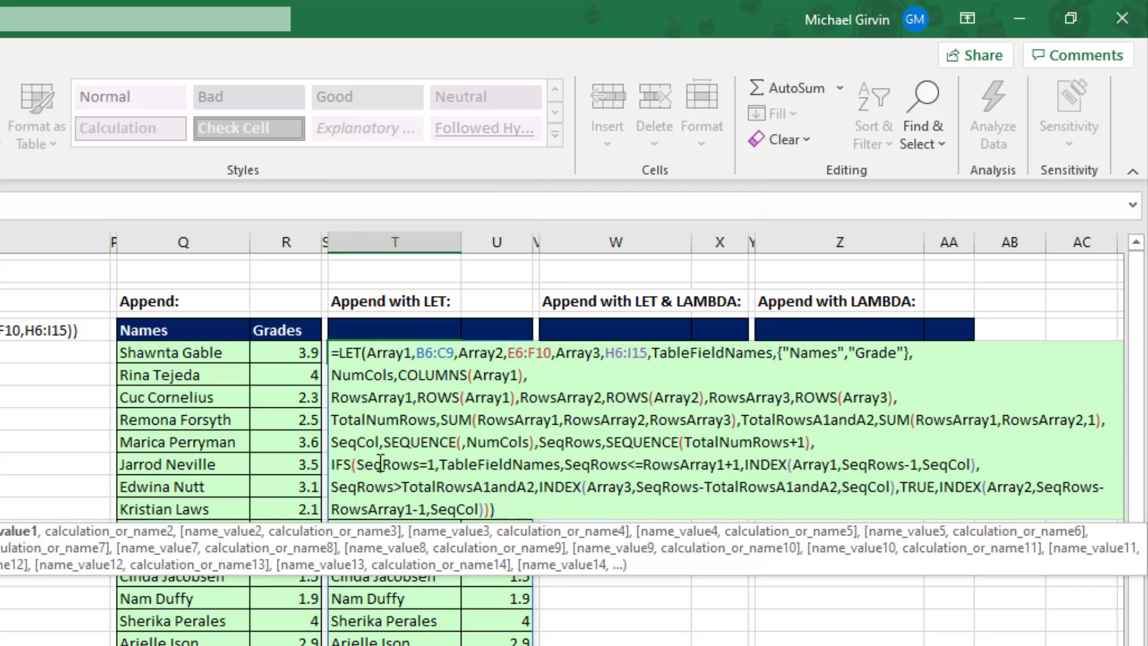
click(366, 353)
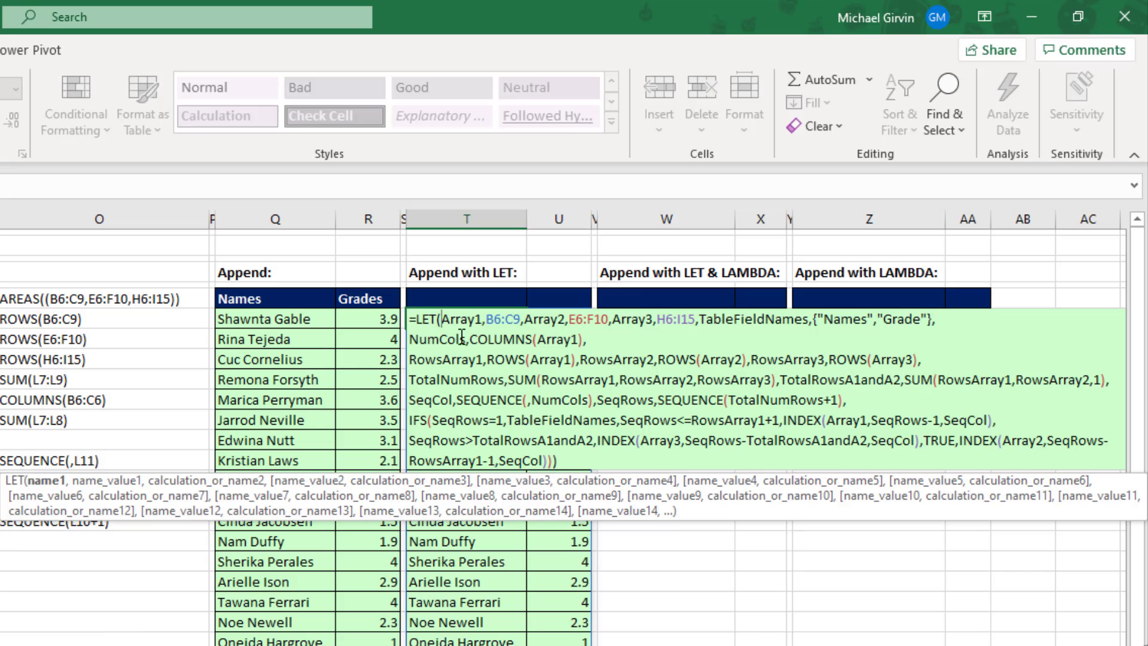
drag(40, 489, 149, 359)
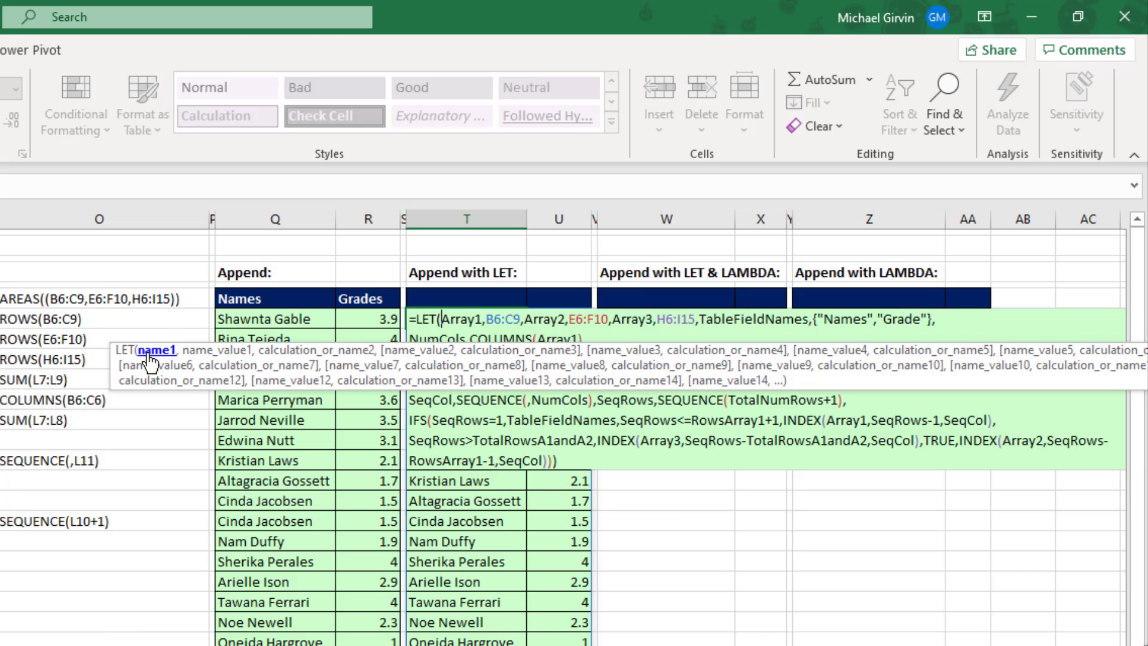
click(149, 357)
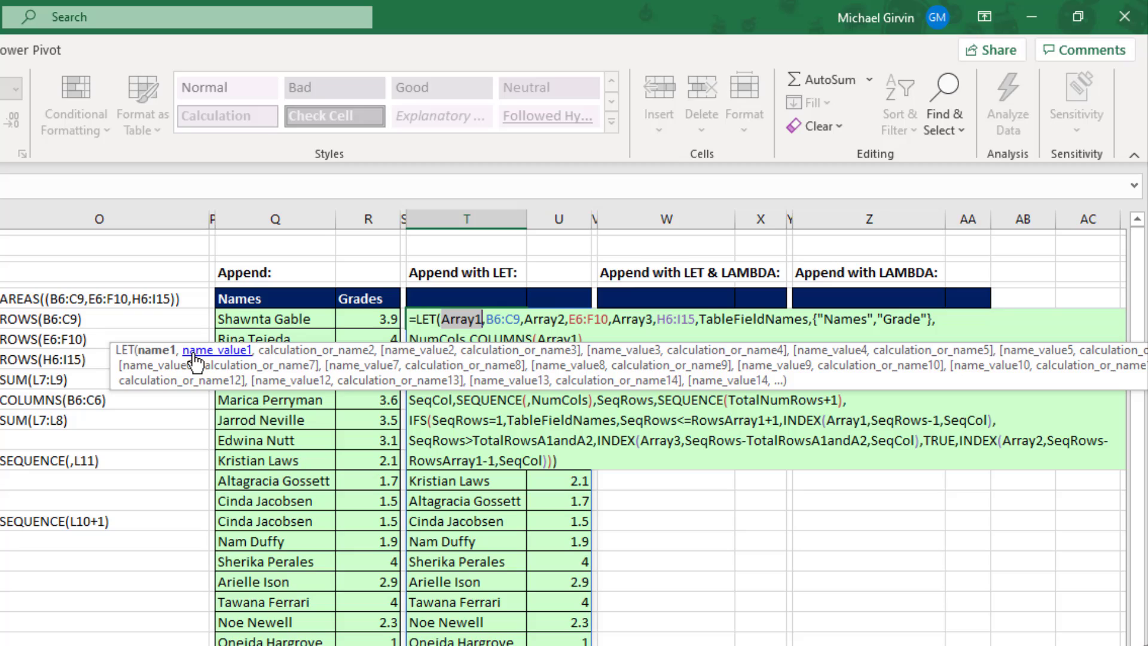
click(194, 358)
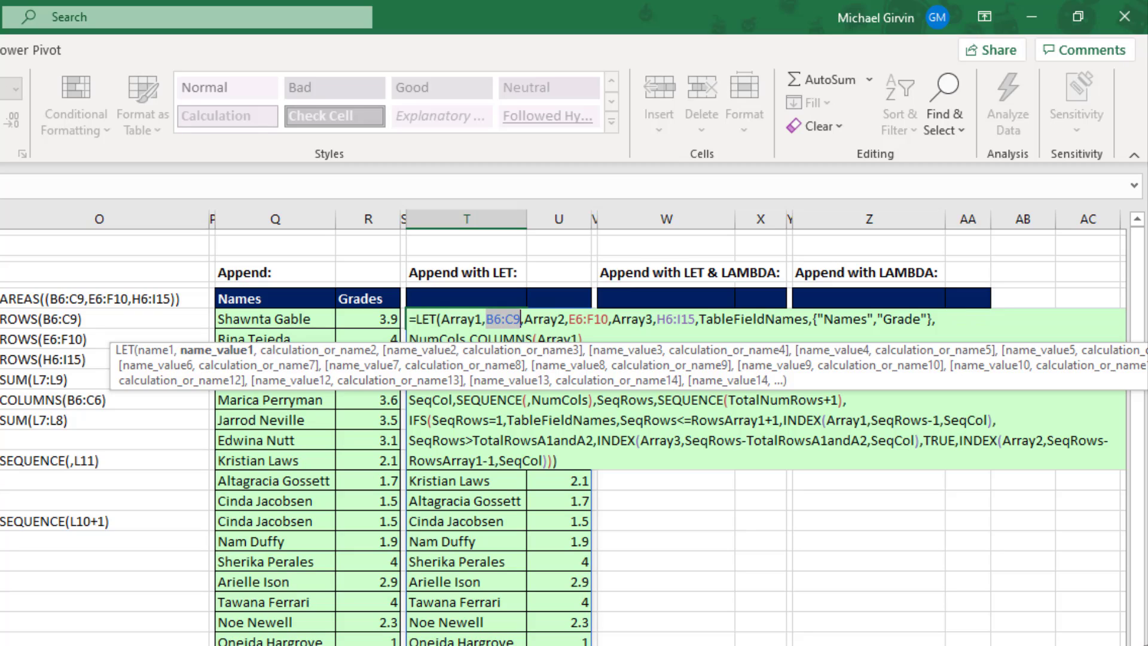
click(316, 352)
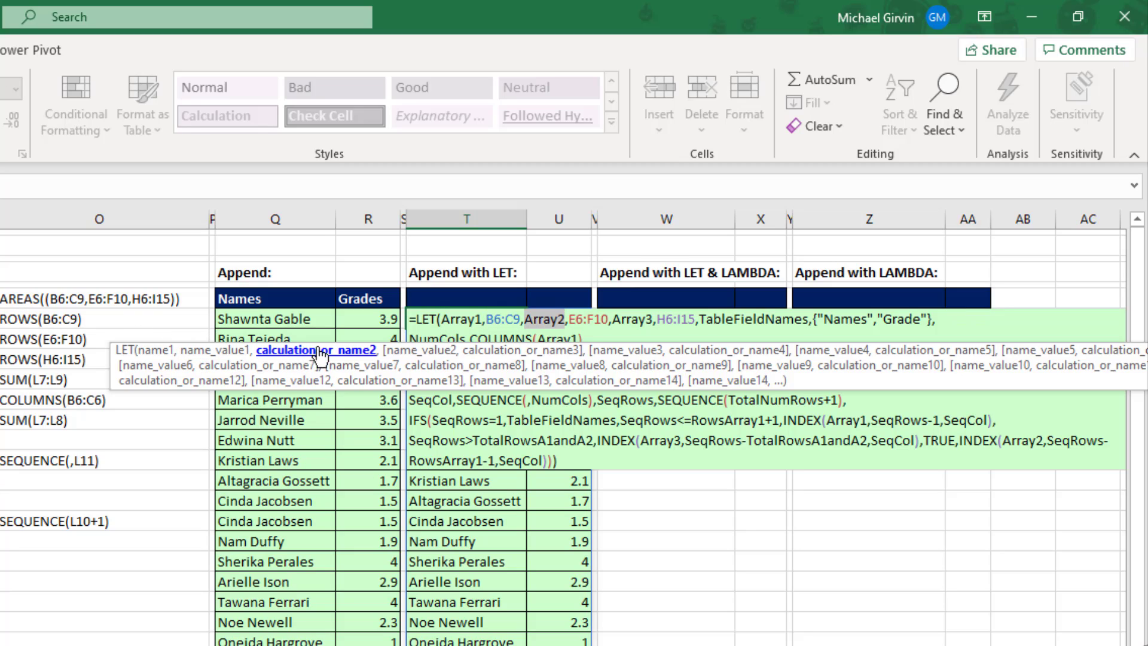
click(420, 354)
click(483, 353)
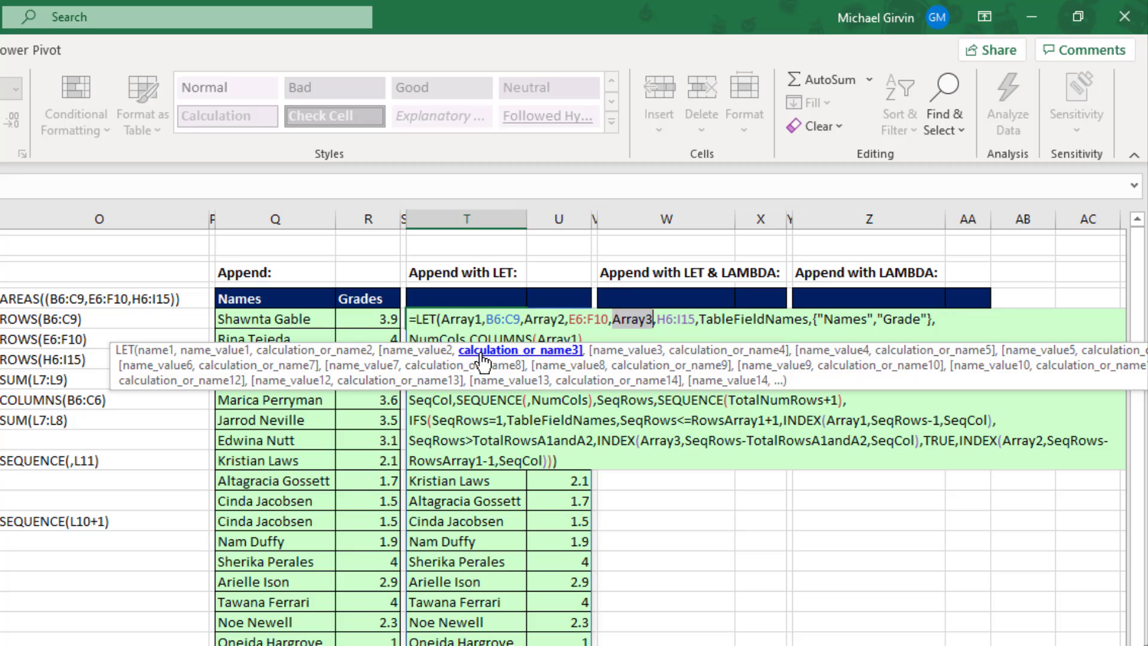
click(619, 354)
click(703, 352)
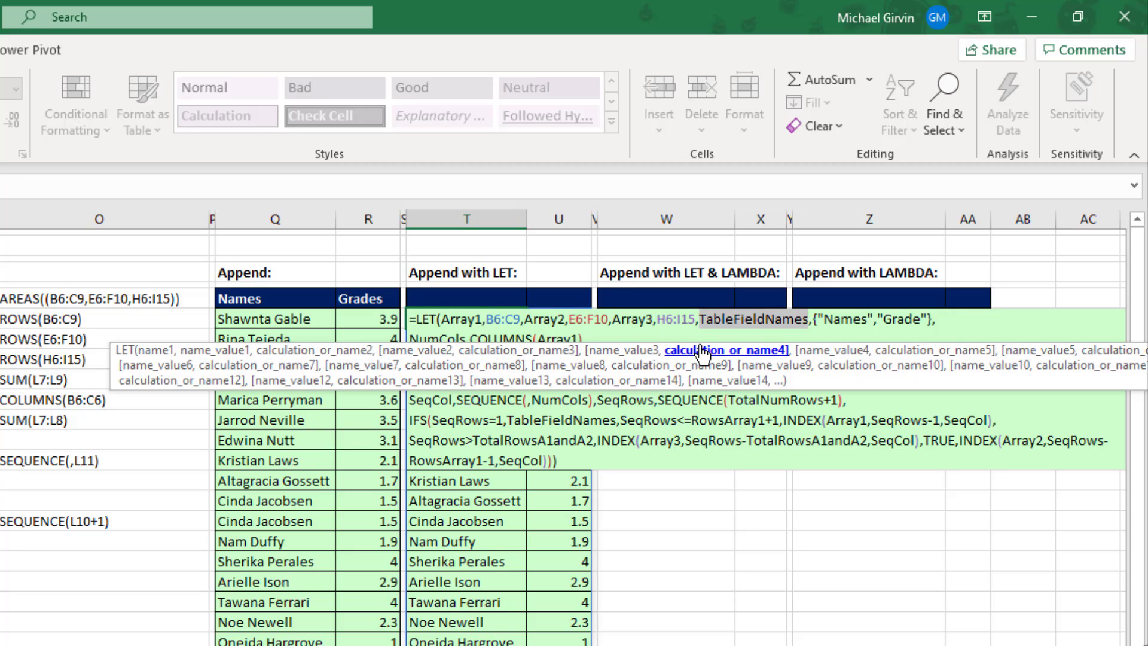
click(801, 353)
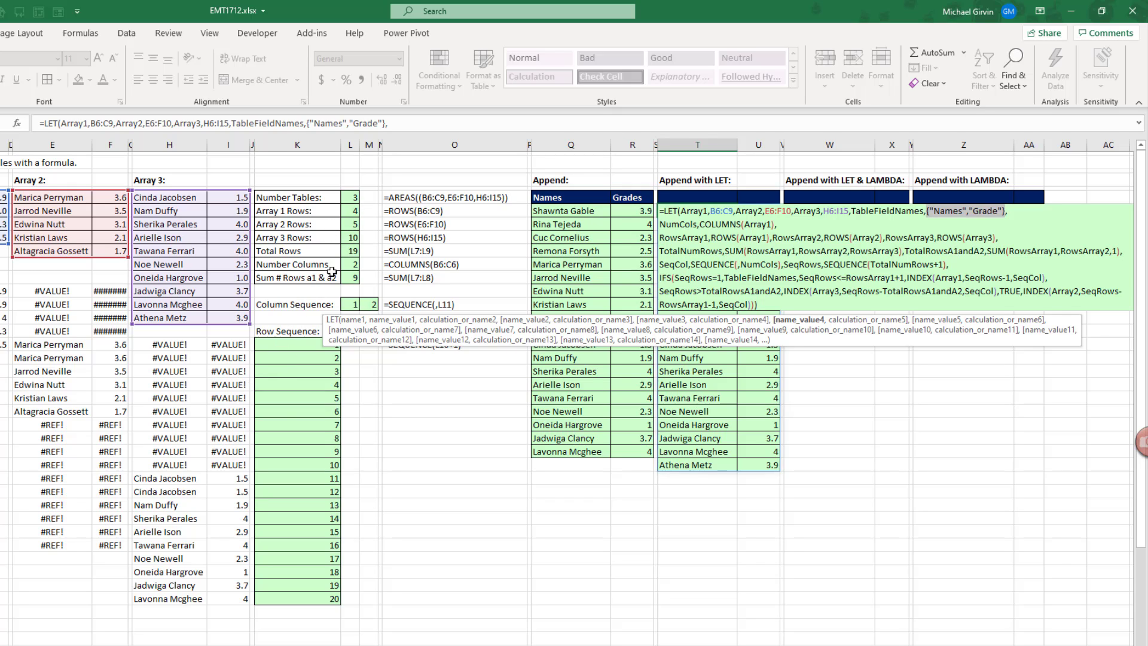
click(867, 320)
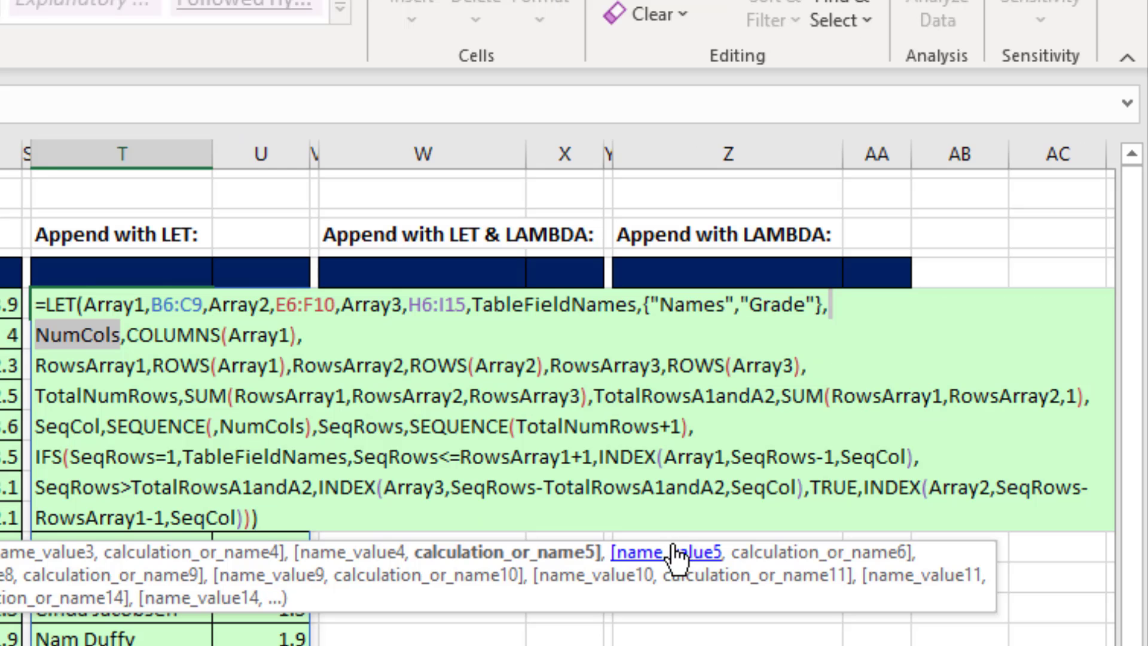
click(936, 320)
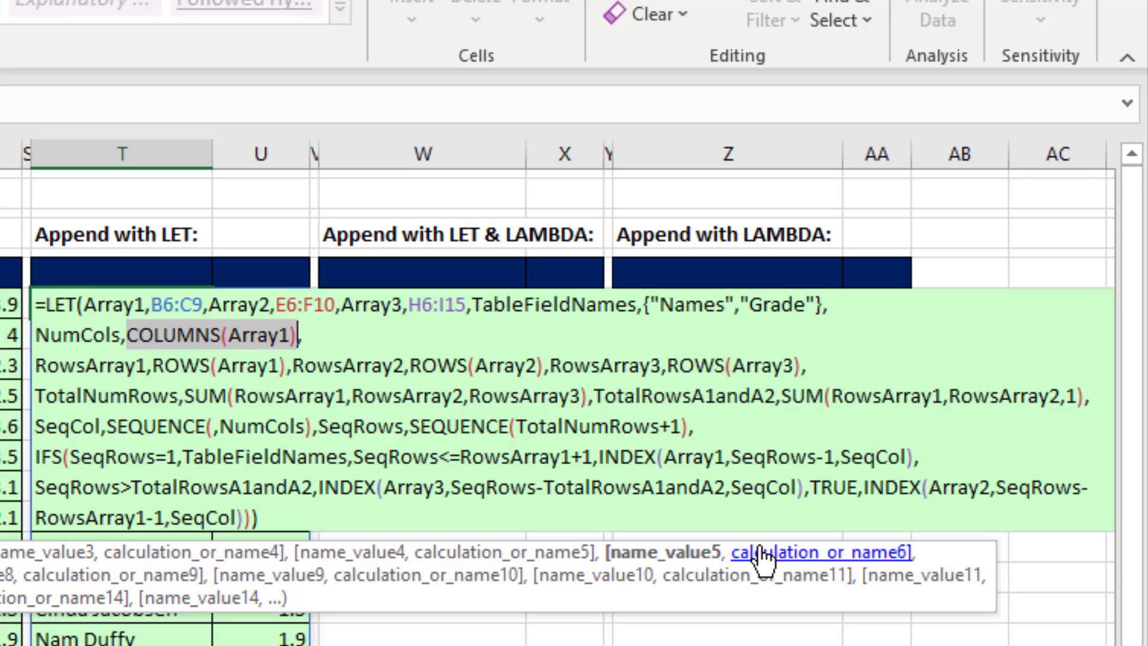
click(760, 553)
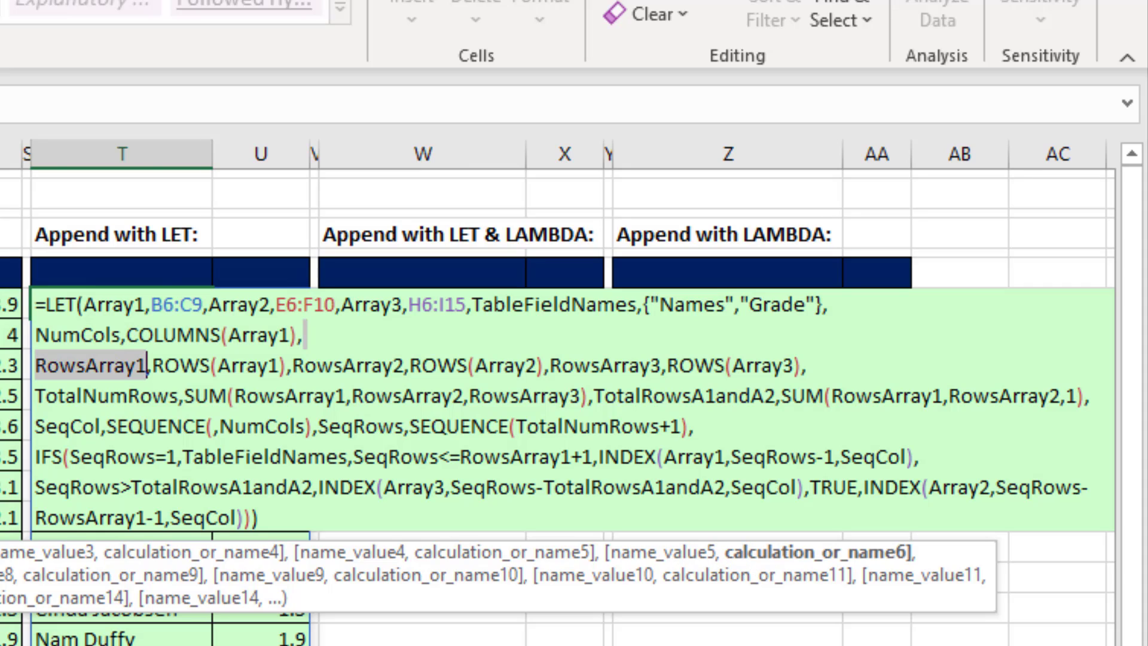
click(219, 366)
click(349, 365)
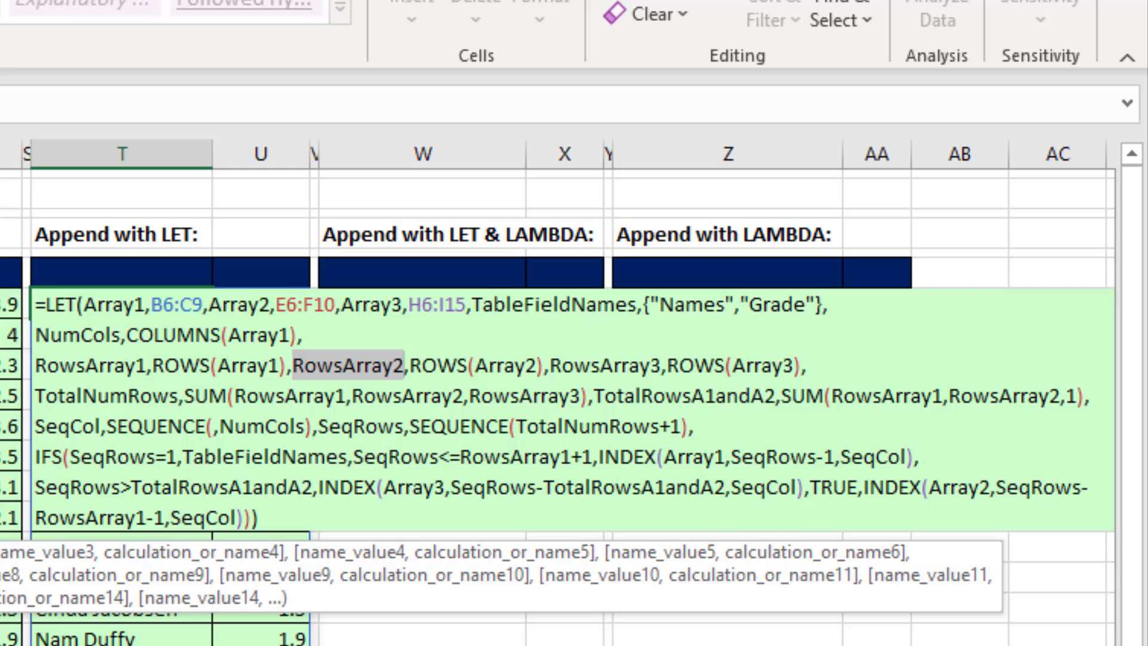
click(477, 365)
click(604, 366)
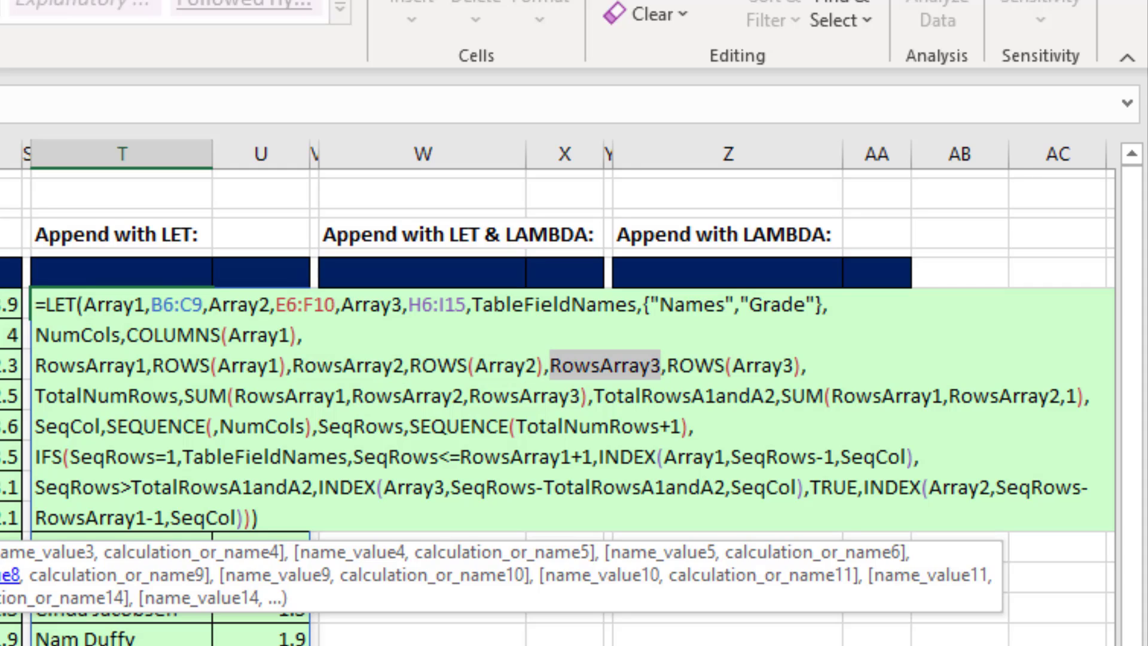
click(734, 365)
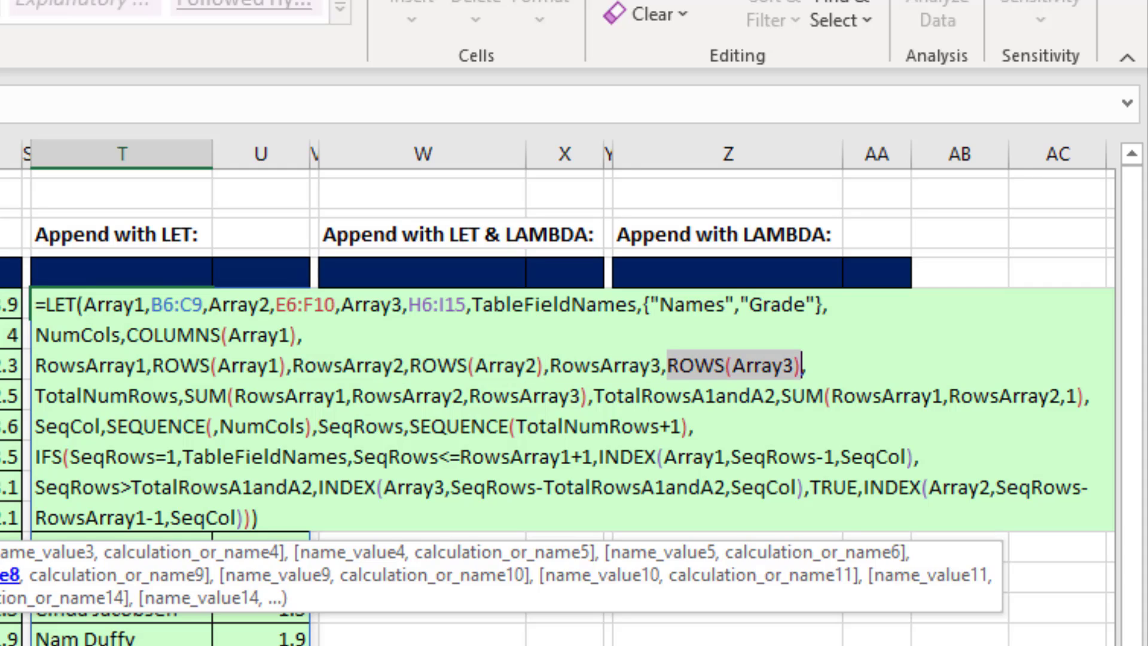
click(96, 576)
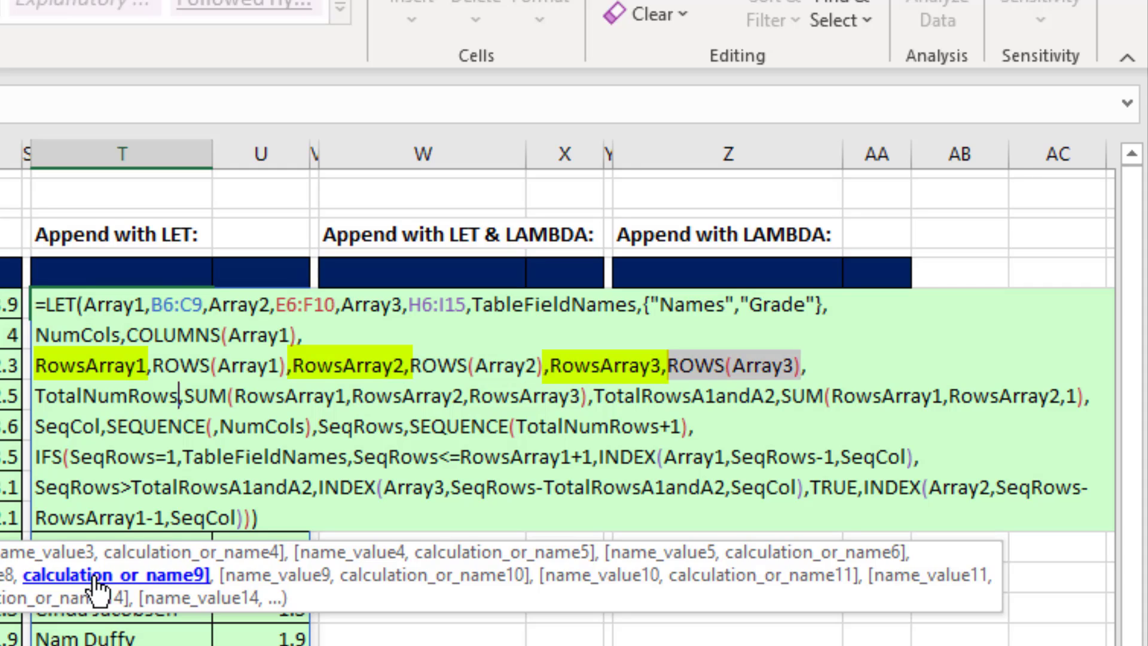
click(280, 585)
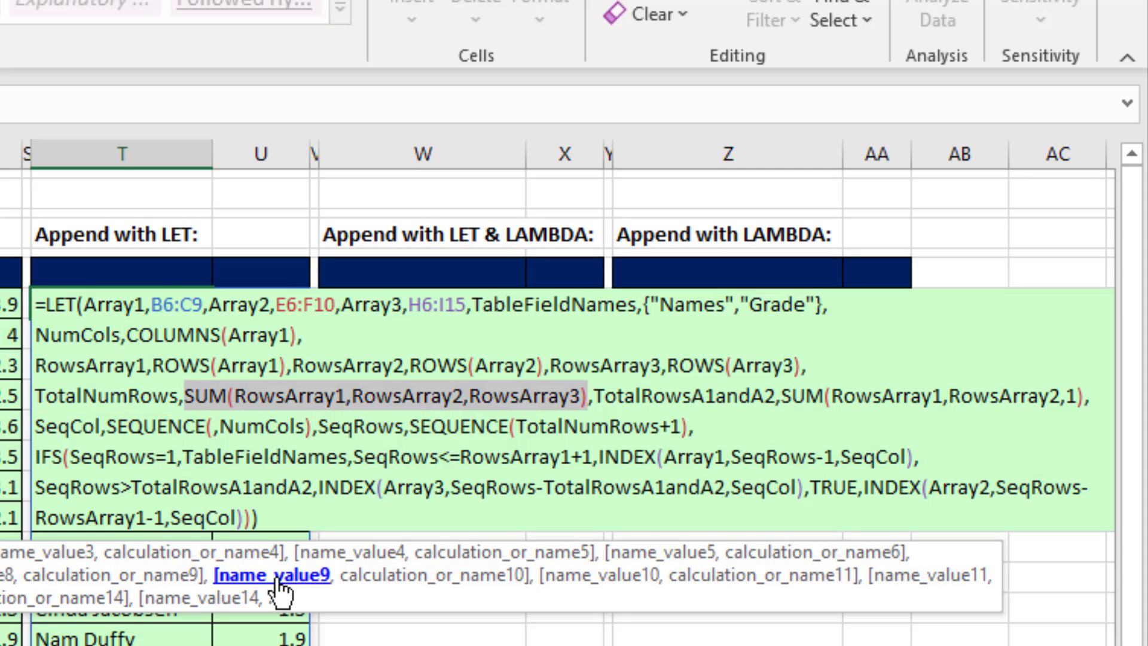
click(383, 593)
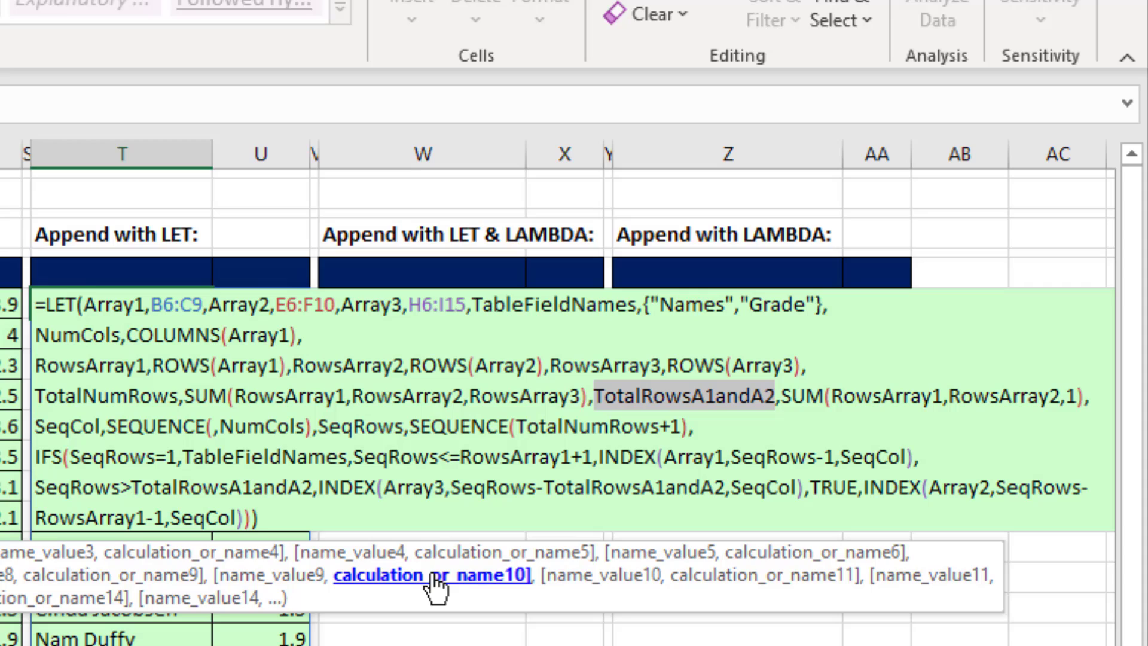
click(571, 576)
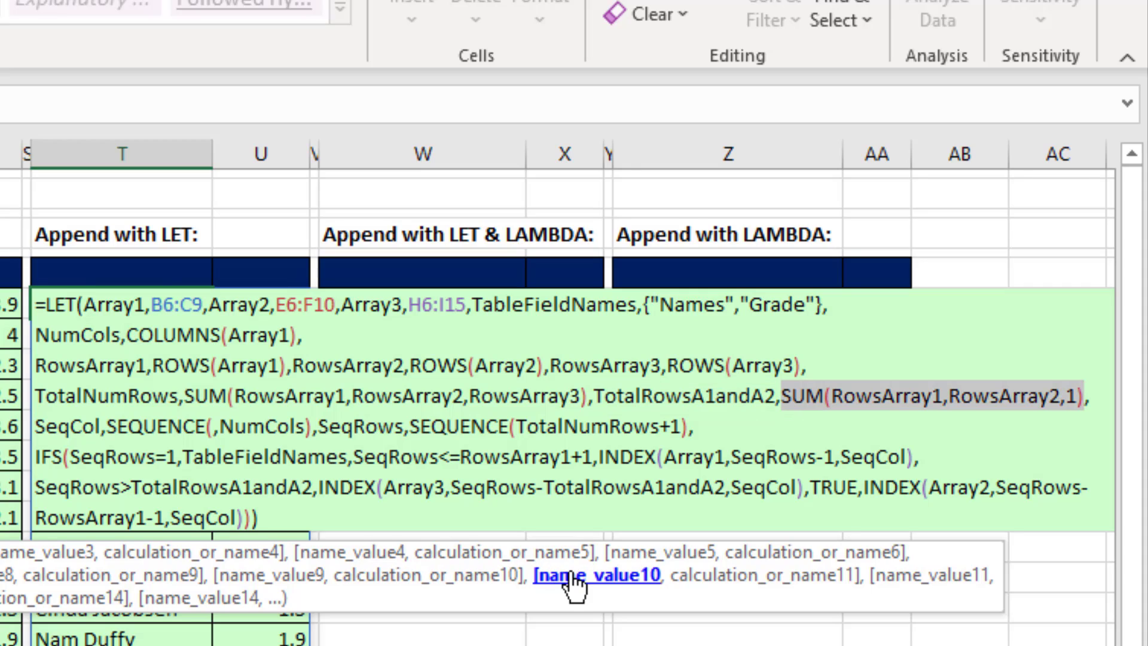
click(705, 581)
click(915, 581)
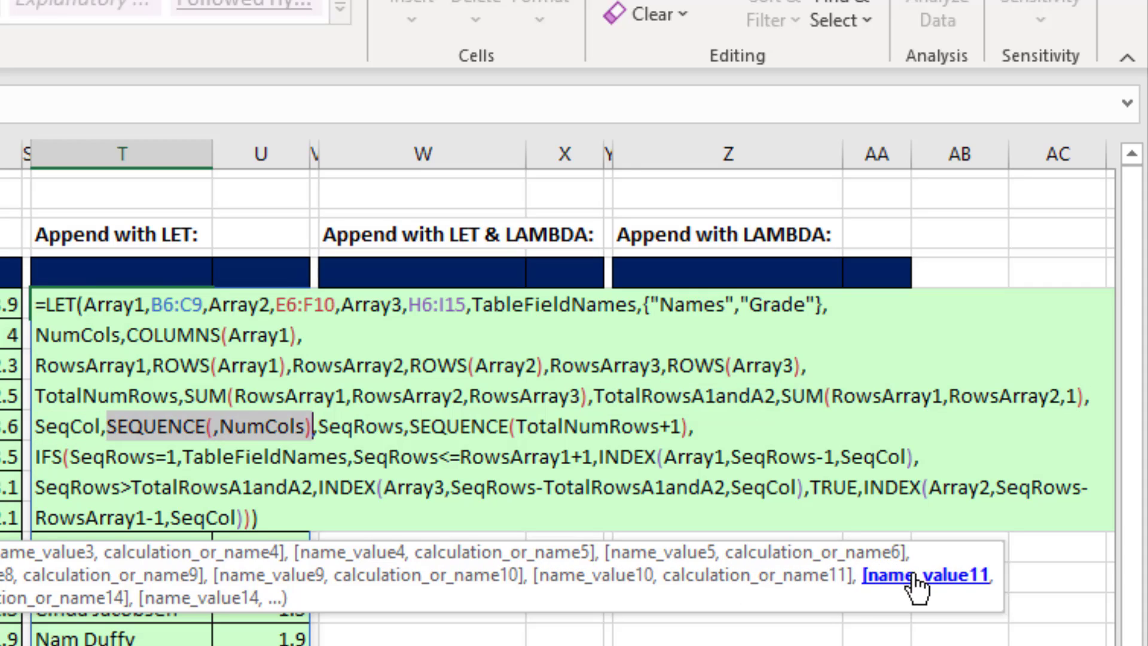
click(361, 427)
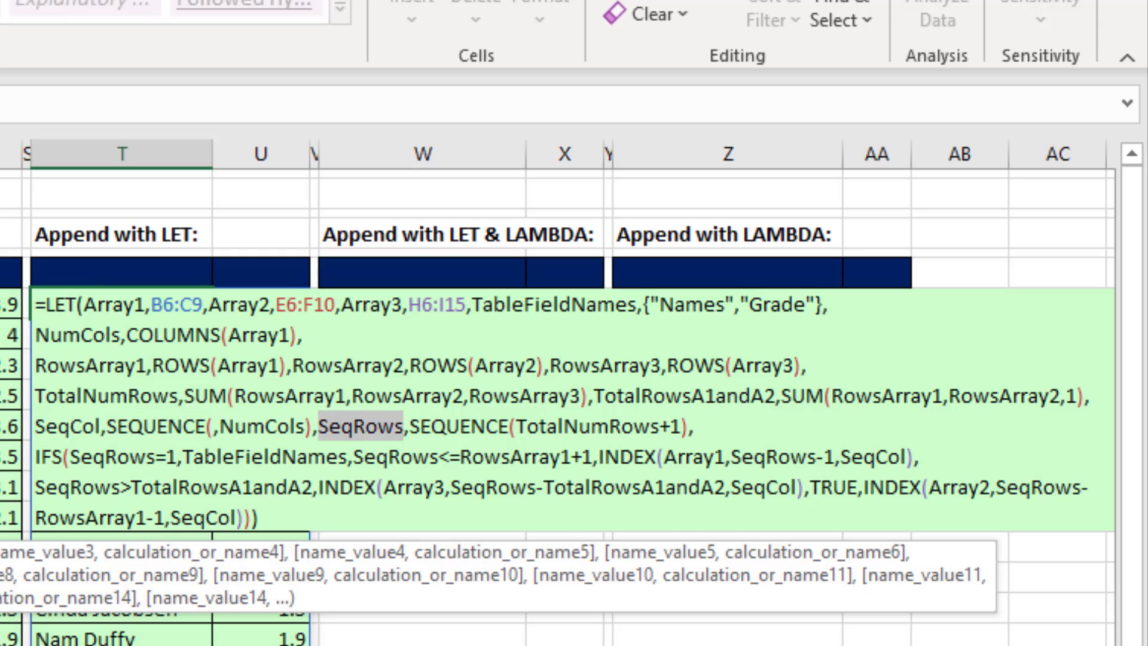
click(550, 426)
click(269, 358)
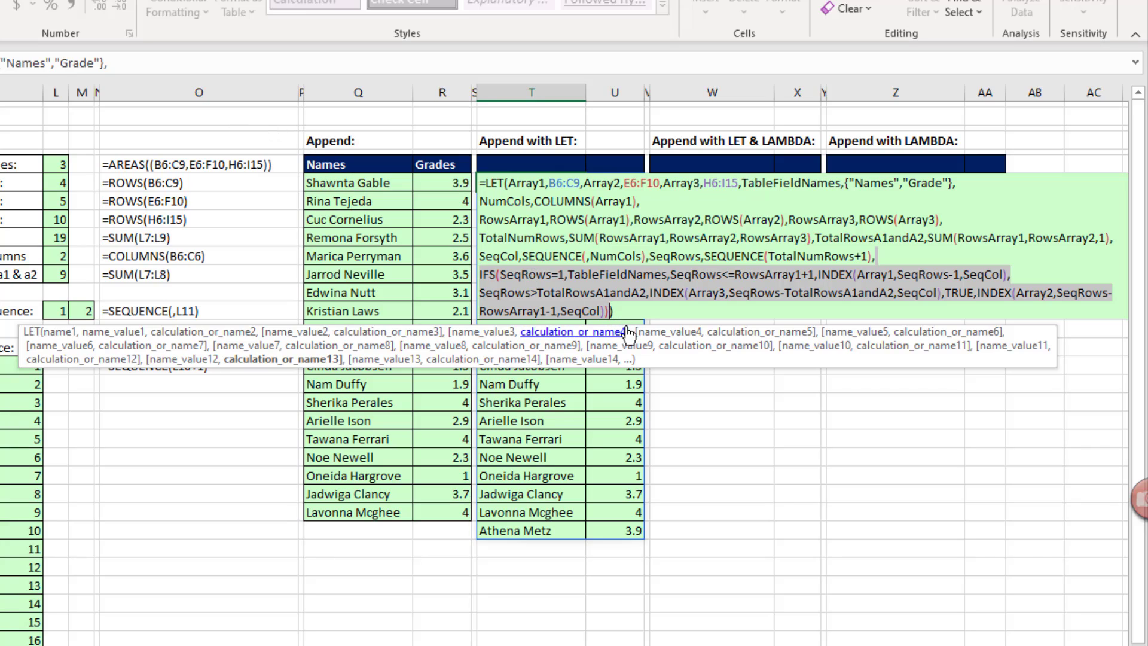
Copy the LET formula text into W6 after a new =LAMBDA(a,b,c,
drag(619, 311, 486, 184)
key(ctrl+c)
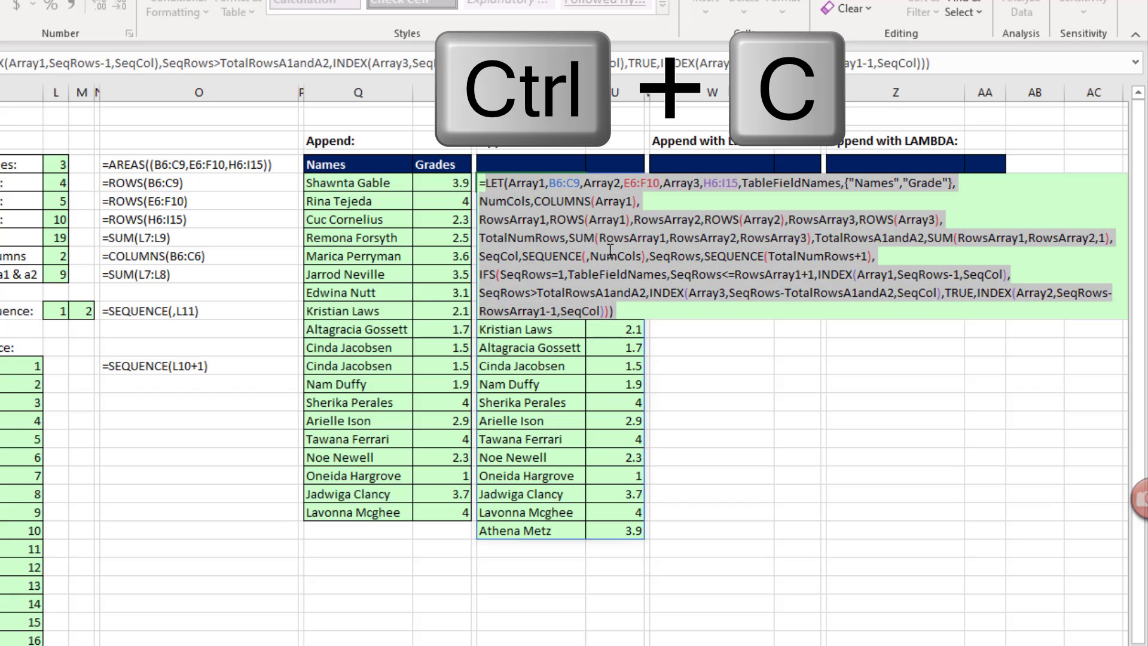
key(Escape)
click(686, 185)
text(=)
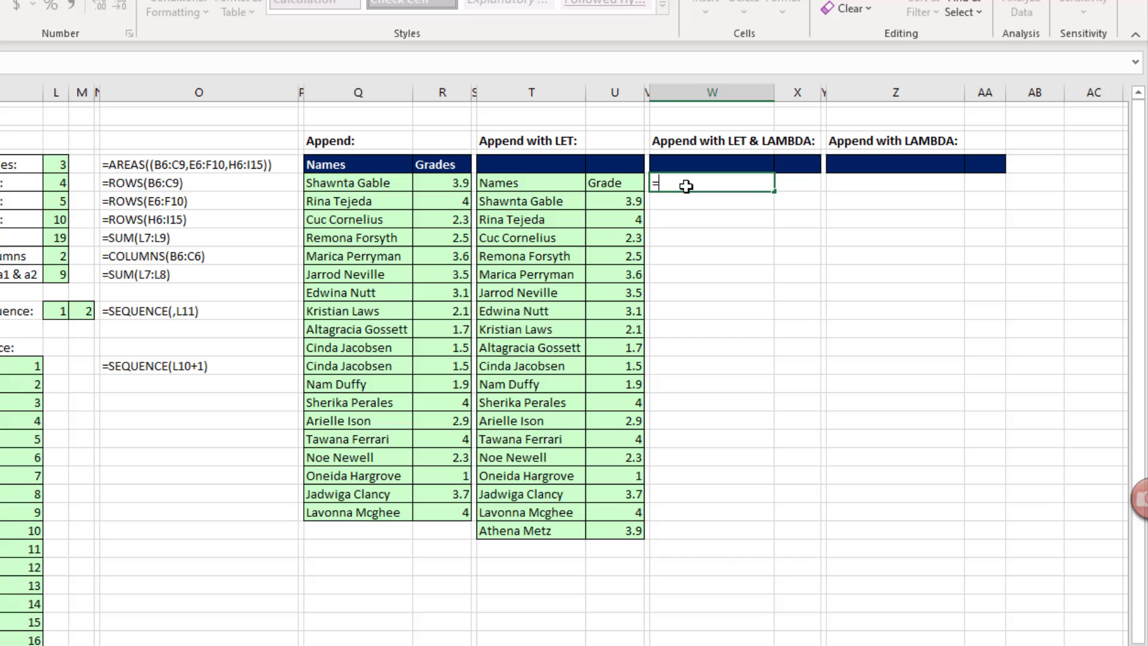
text(l)
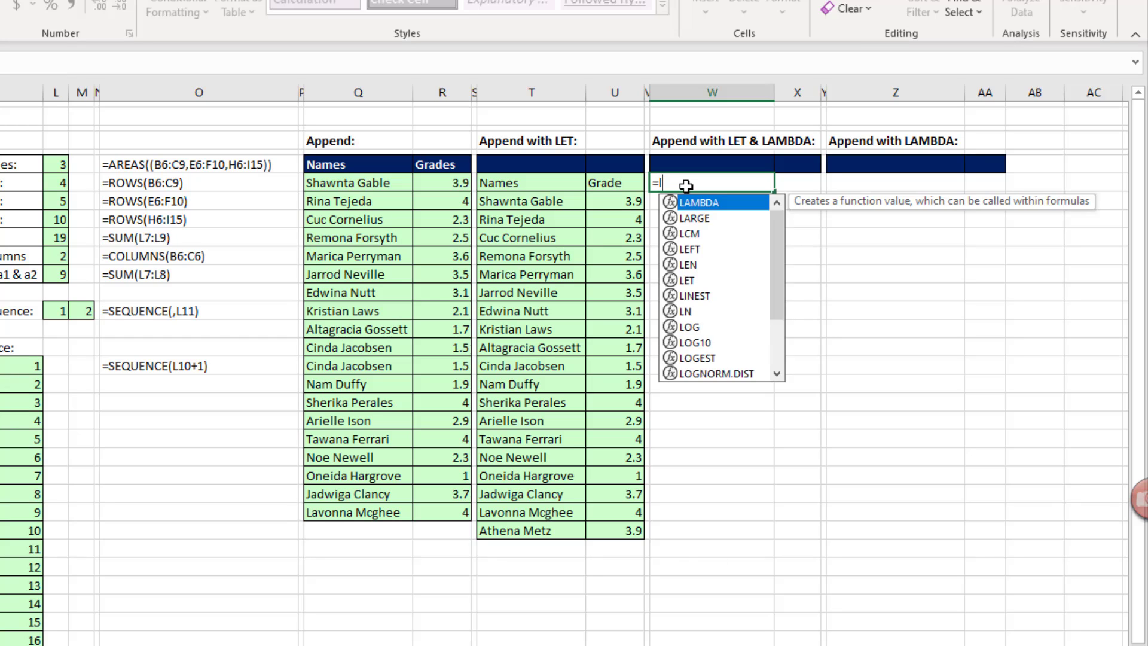
key(Tab)
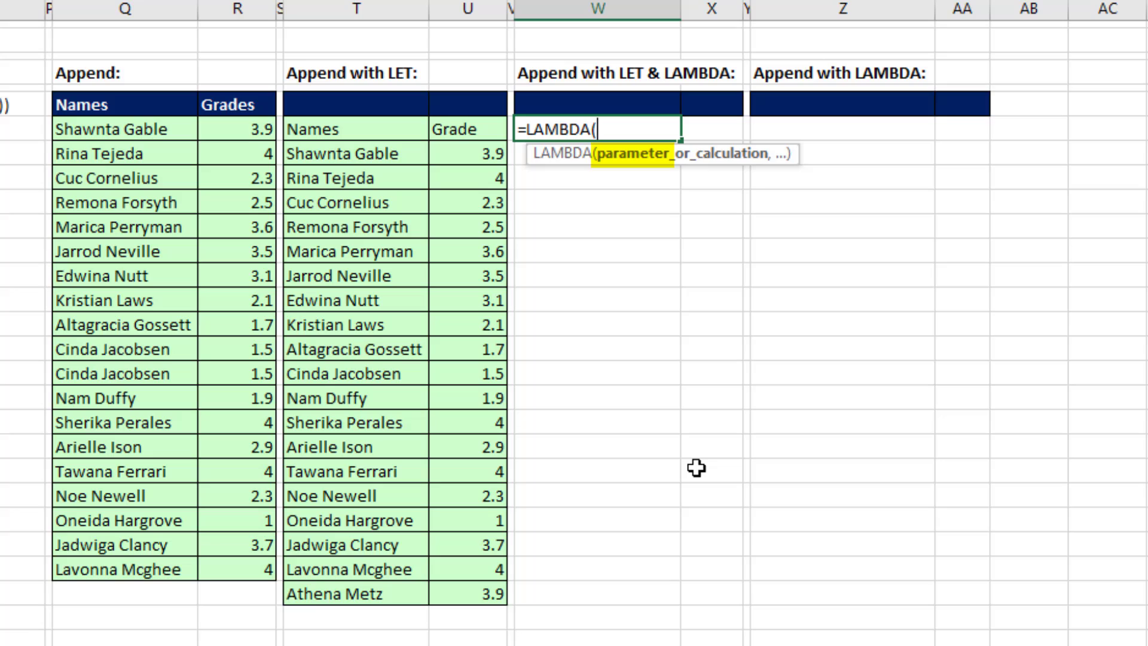
text(a,)
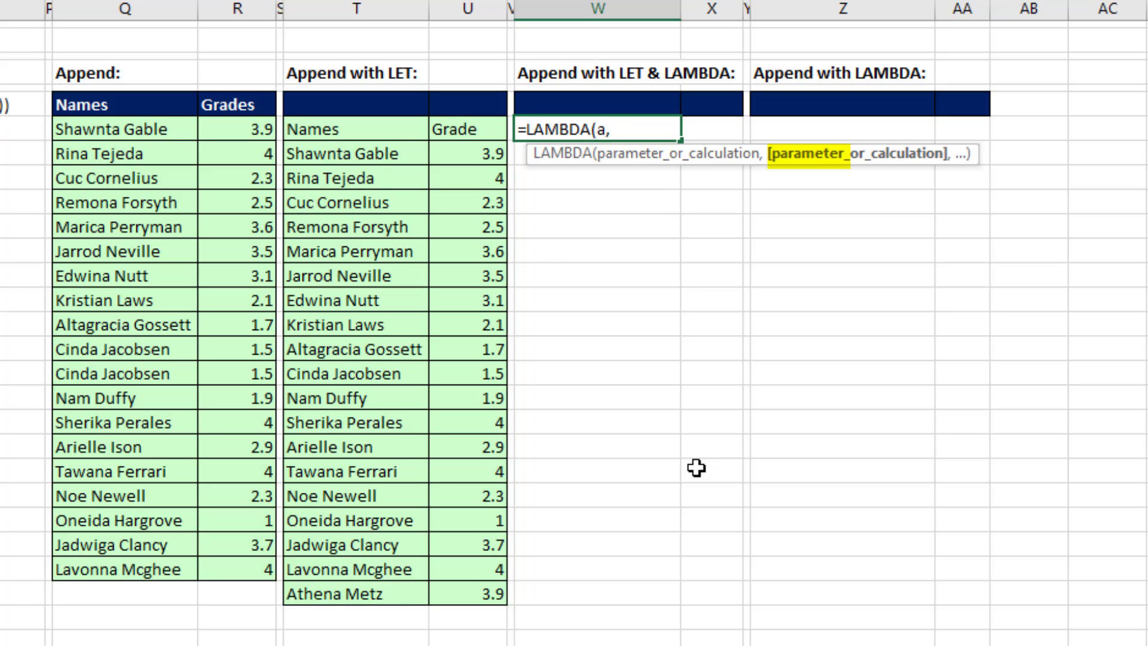
text(b,)
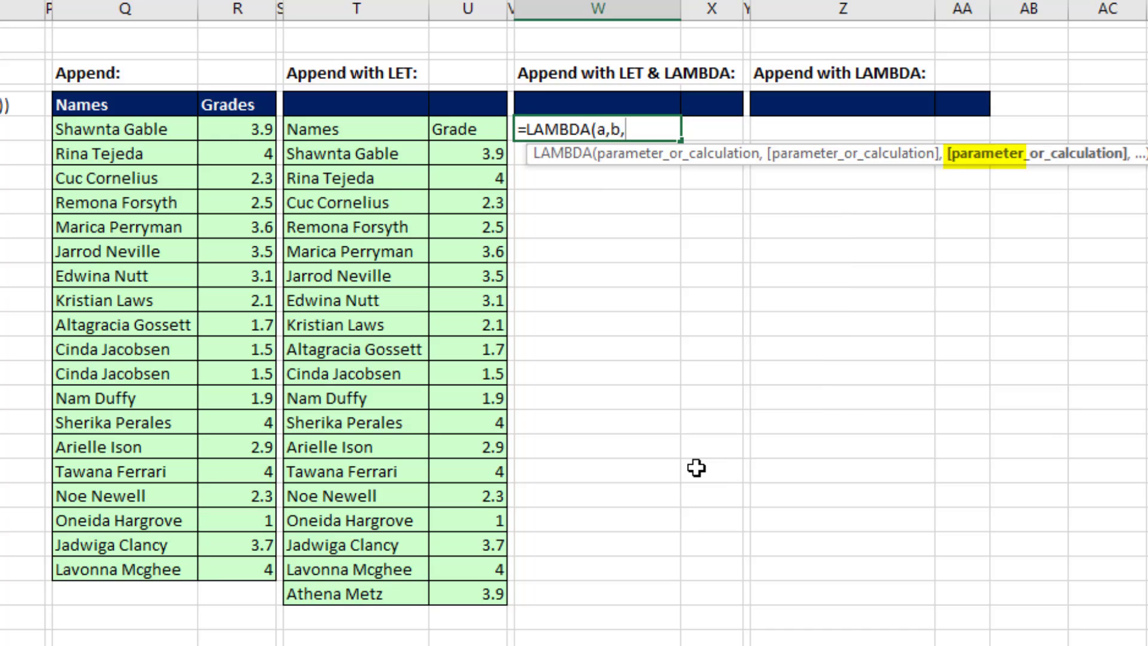
text(c)
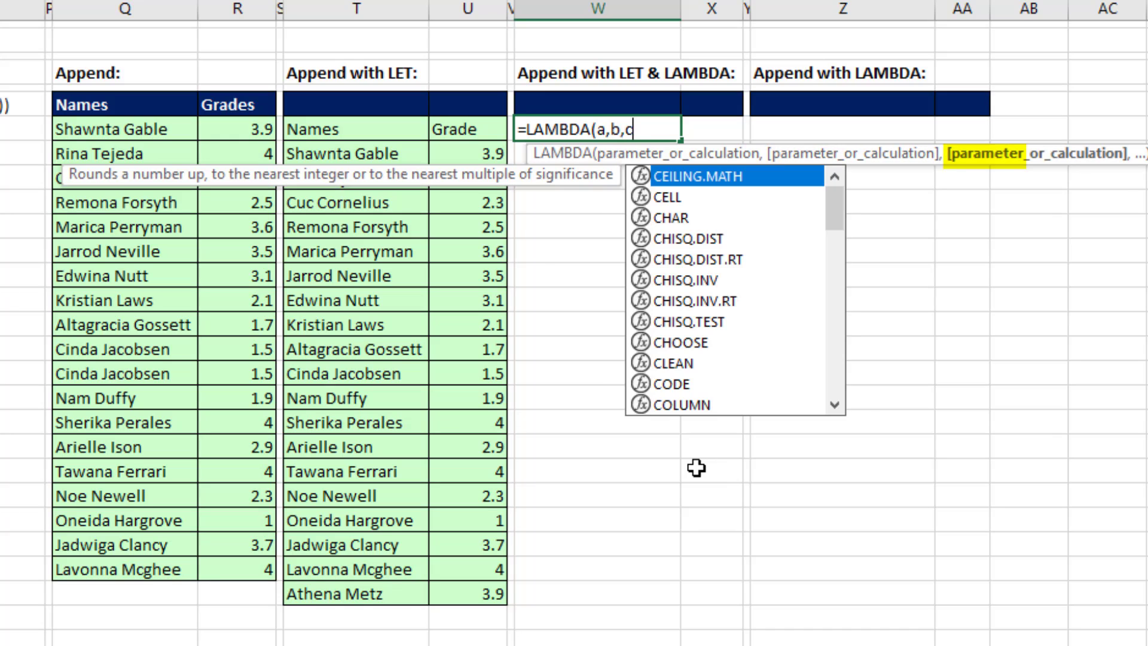
text(,)
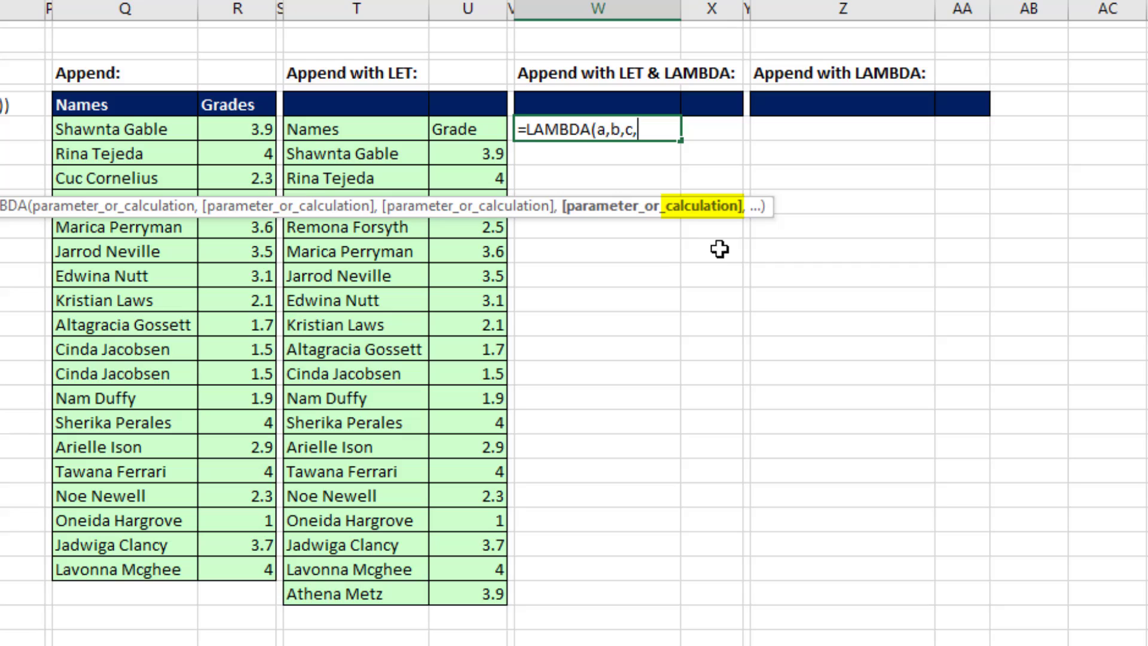
key(ctrl+v)
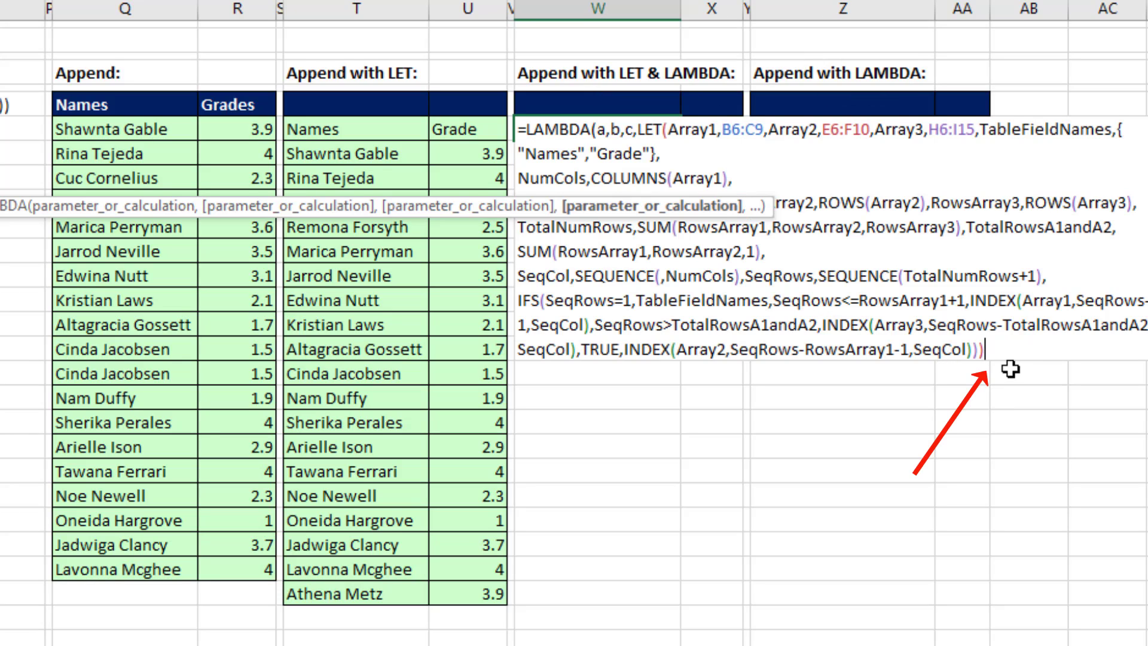
Close the LAMBDA and bind Array1 to parameter a instead of B6:C9
text())
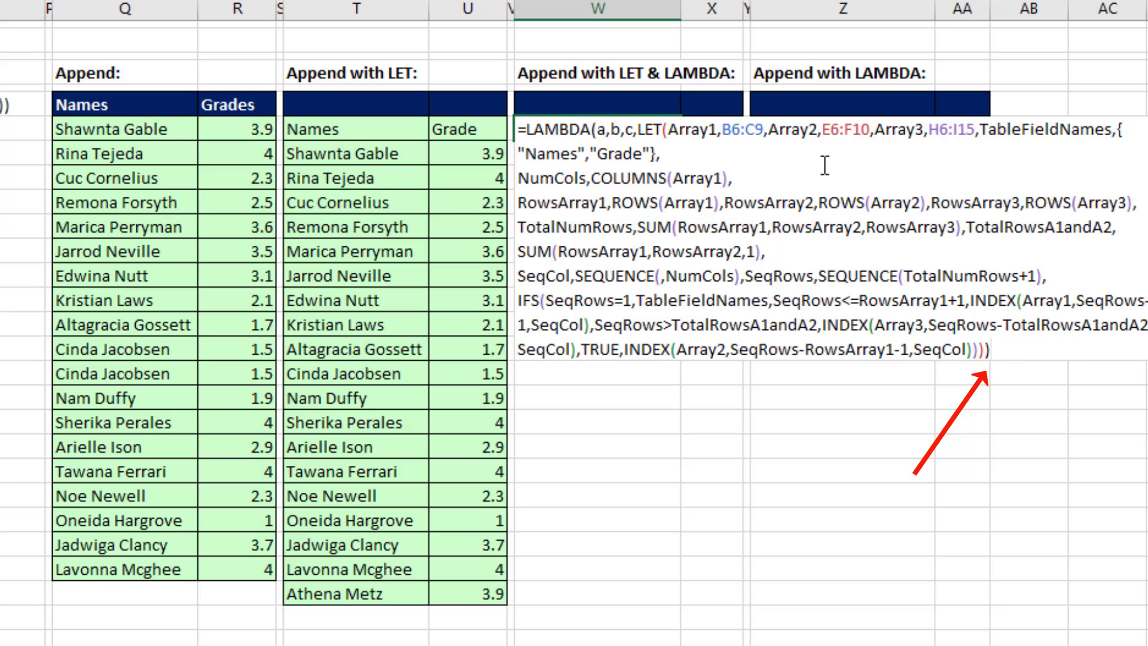
click(606, 129)
click(669, 129)
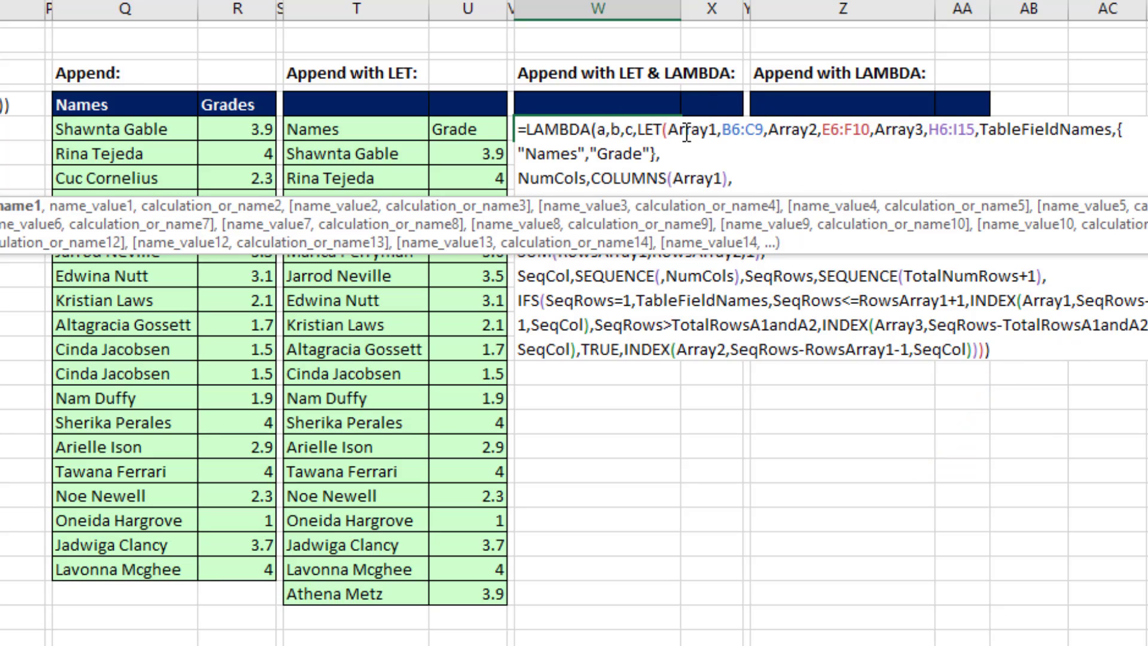
double_click(687, 130)
double_click(742, 129)
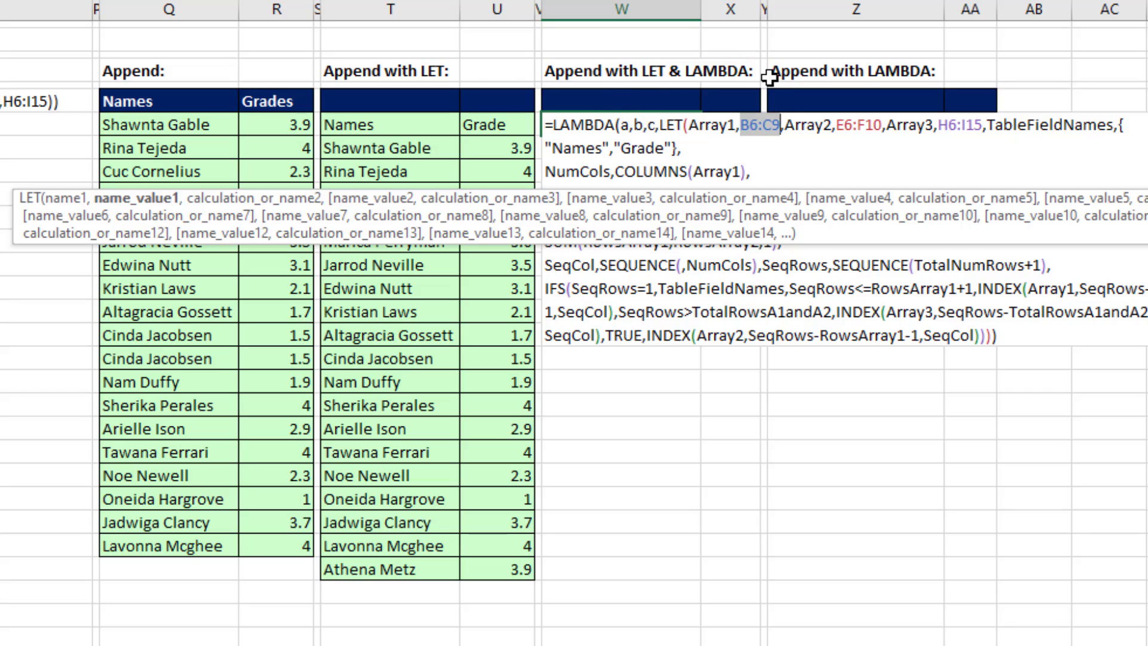
drag(785, 142, 557, 159)
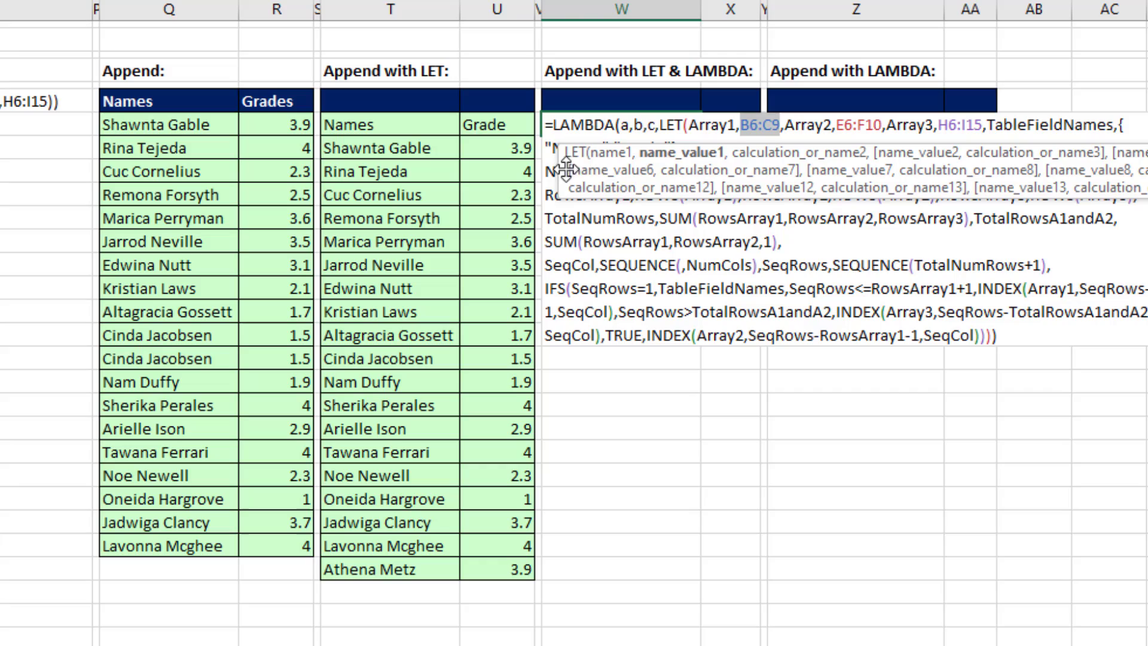
click(607, 154)
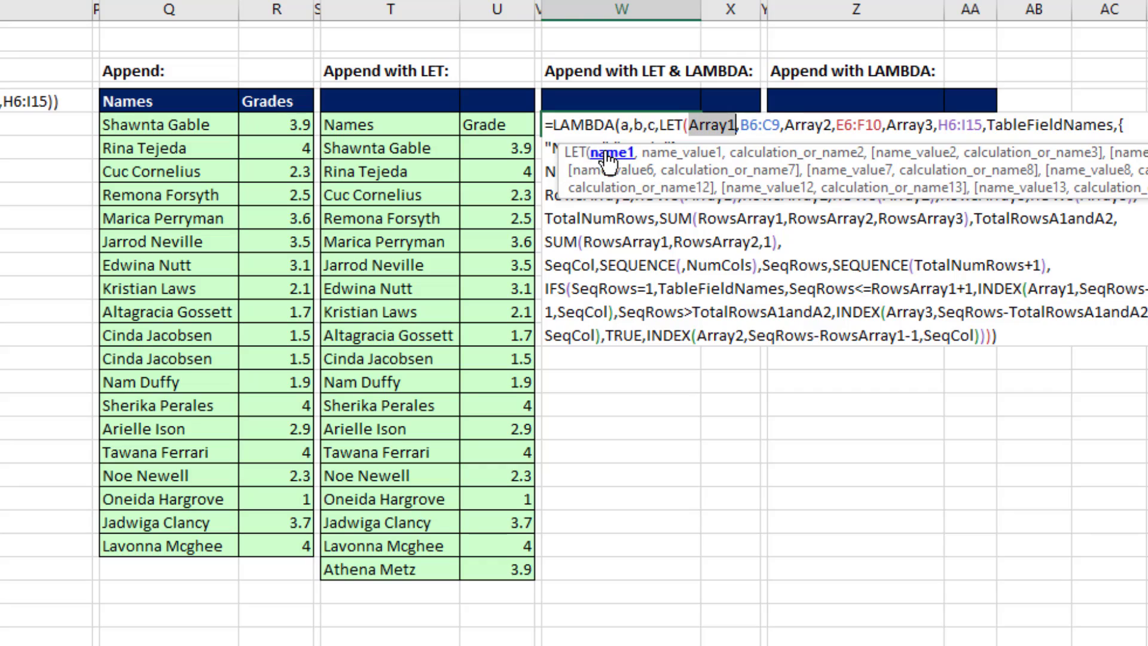
click(664, 155)
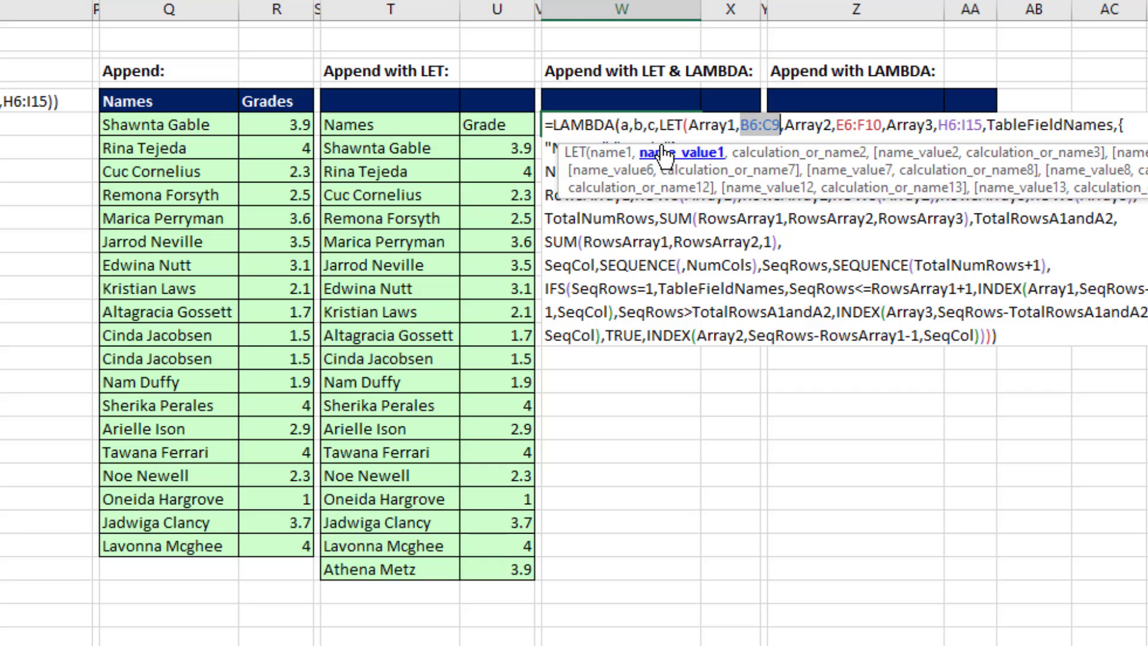
text(a)
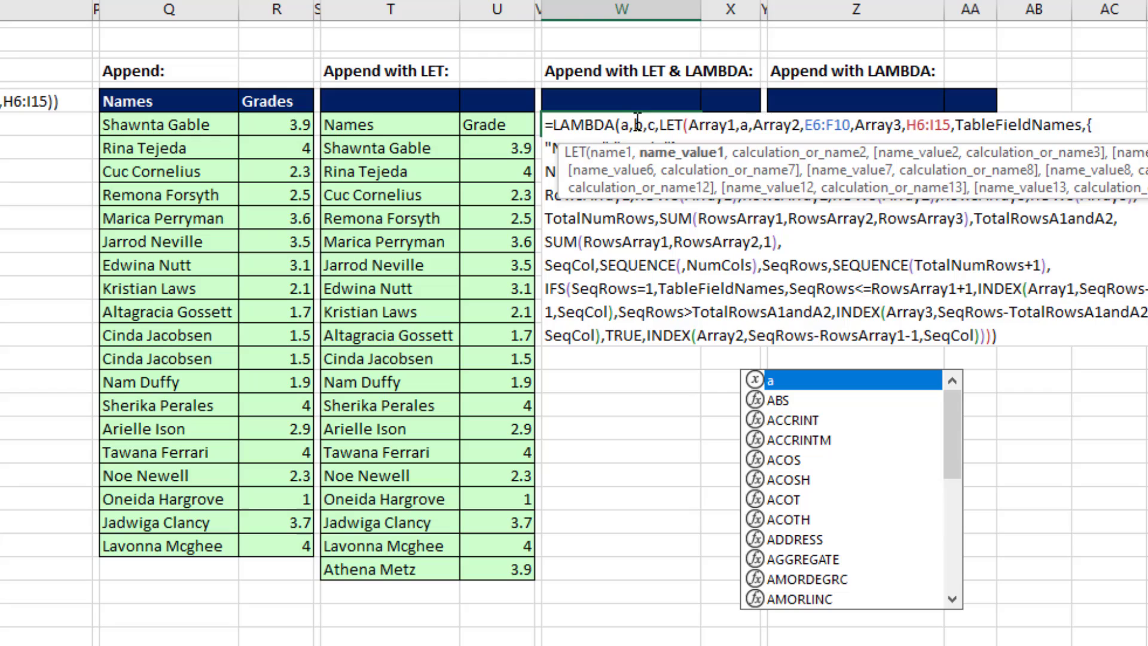
Replace E6:F10 with b and H6:I15 with c in the LET bindings
click(839, 124)
click(893, 157)
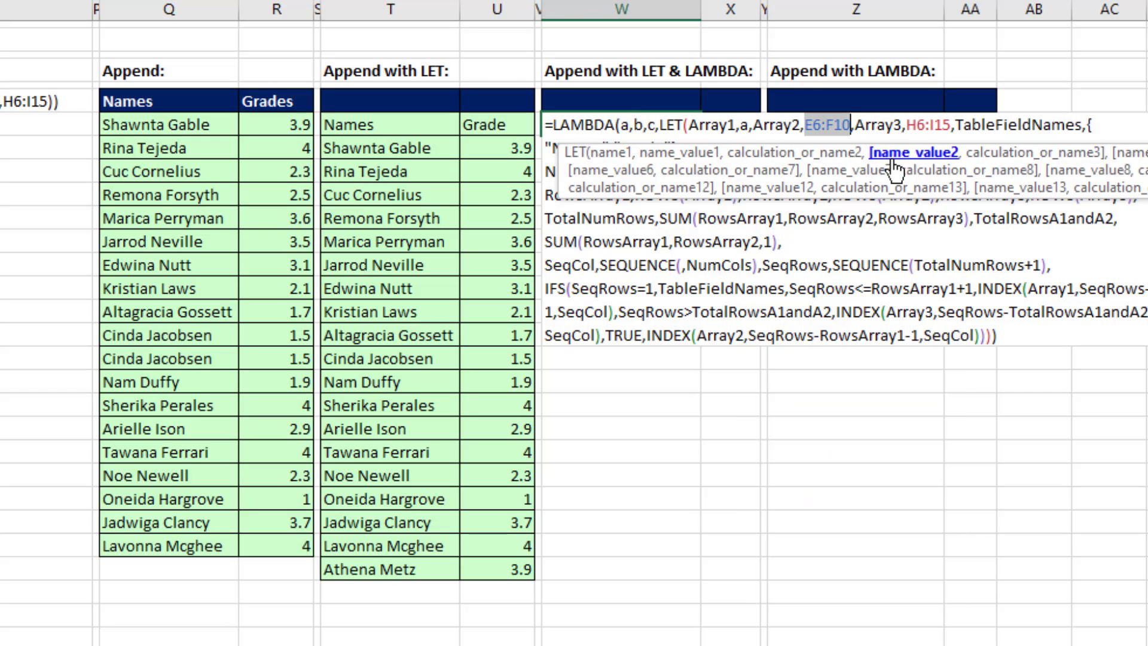
text(b)
double_click(889, 125)
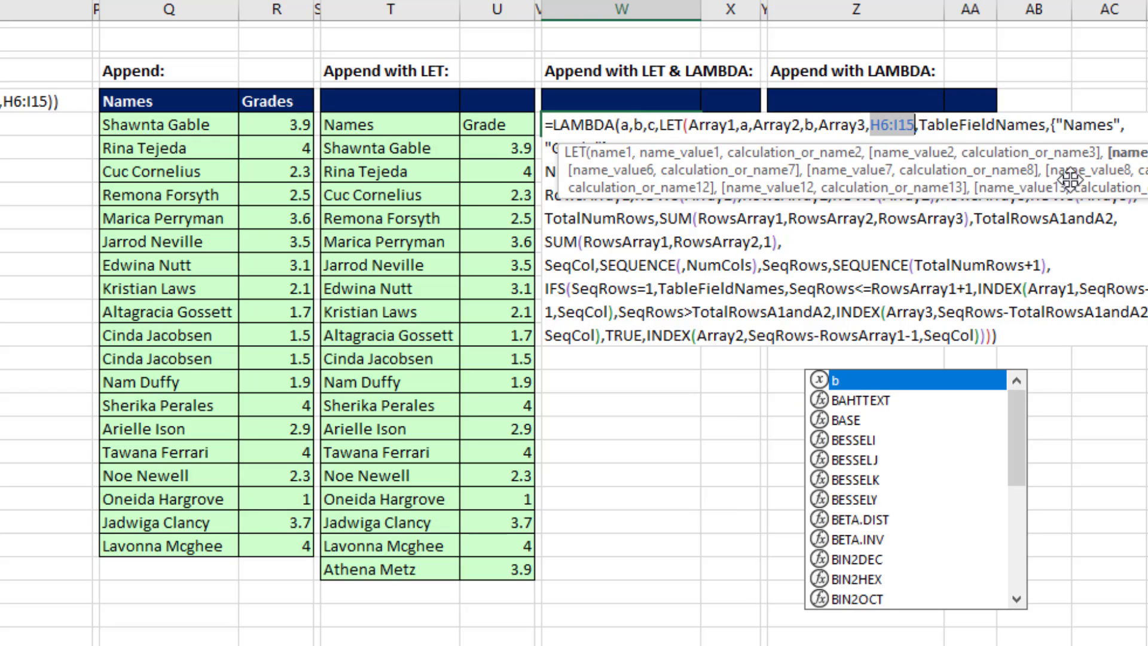
text(c)
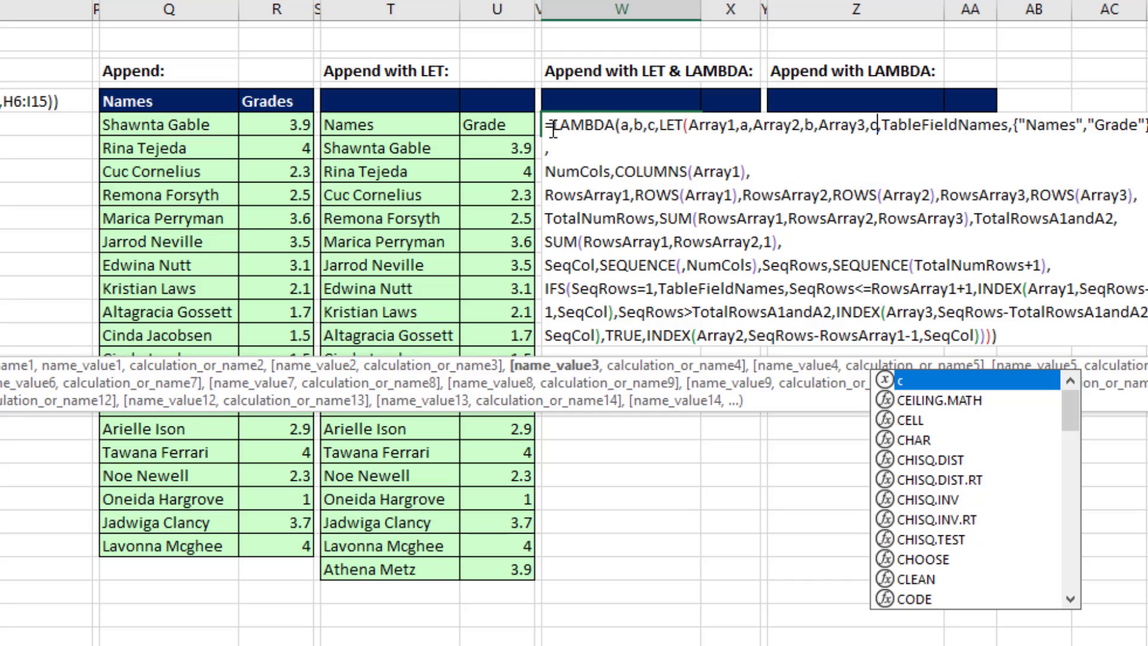
drag(546, 128, 1045, 349)
Copy the LAMBDA text, then call it on B6:C9, E6:F10 and H6:I15 to spill the list in W:X
key(ctrl+c)
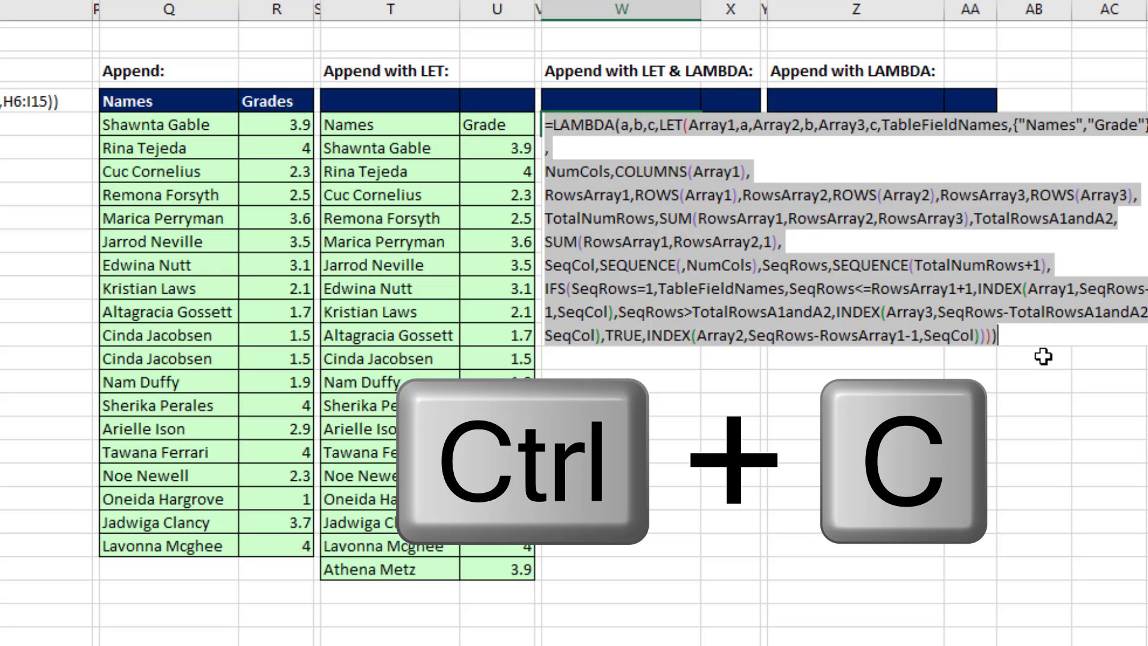
key(Right)
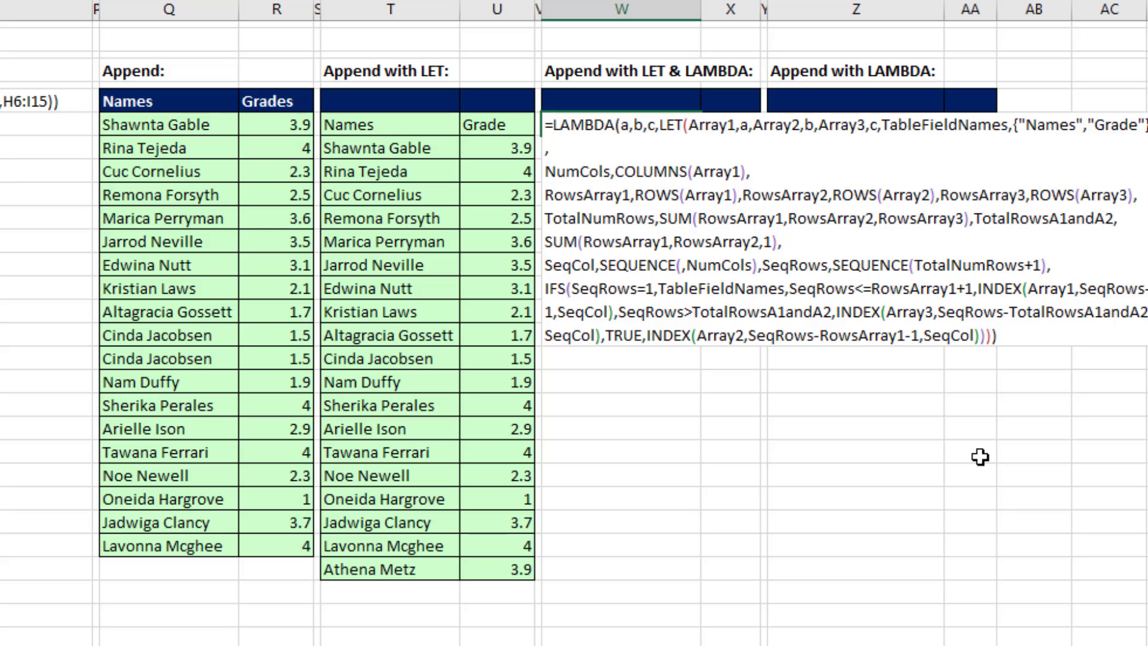
text(()
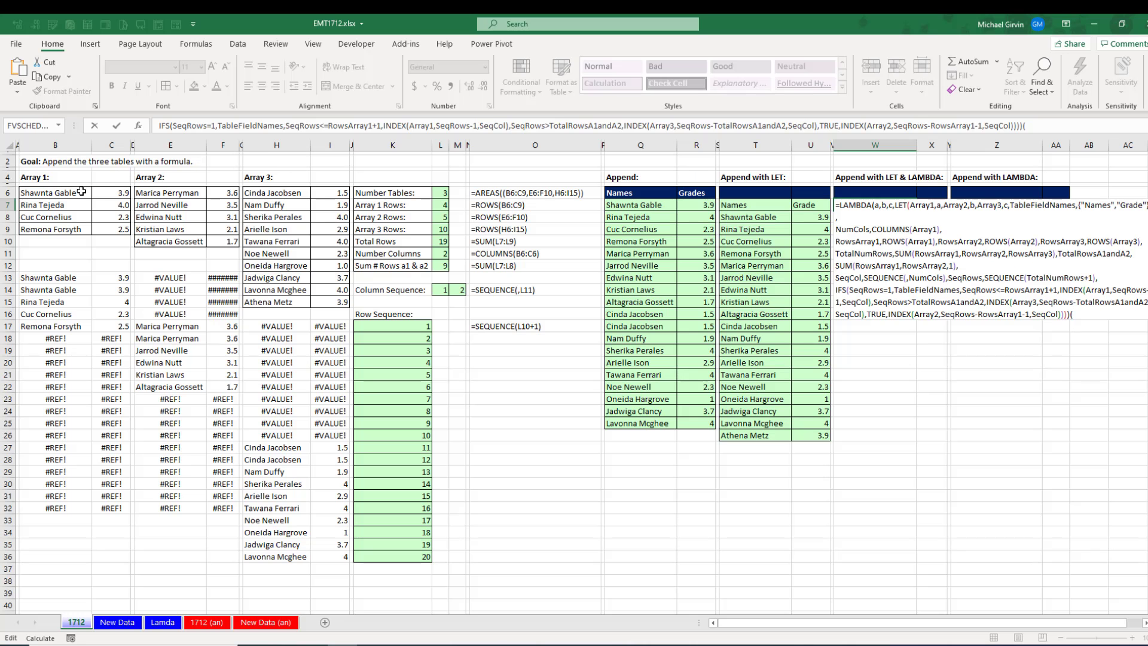
drag(82, 192, 103, 229)
text(,)
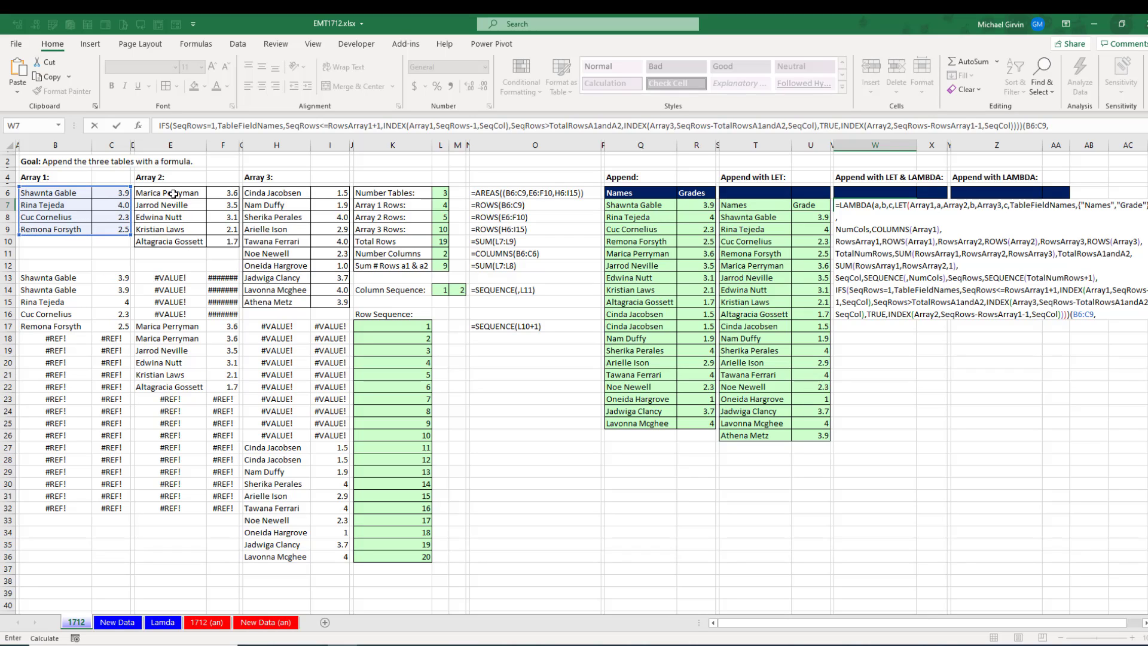
drag(173, 193, 230, 241)
text(,)
drag(267, 193, 322, 302)
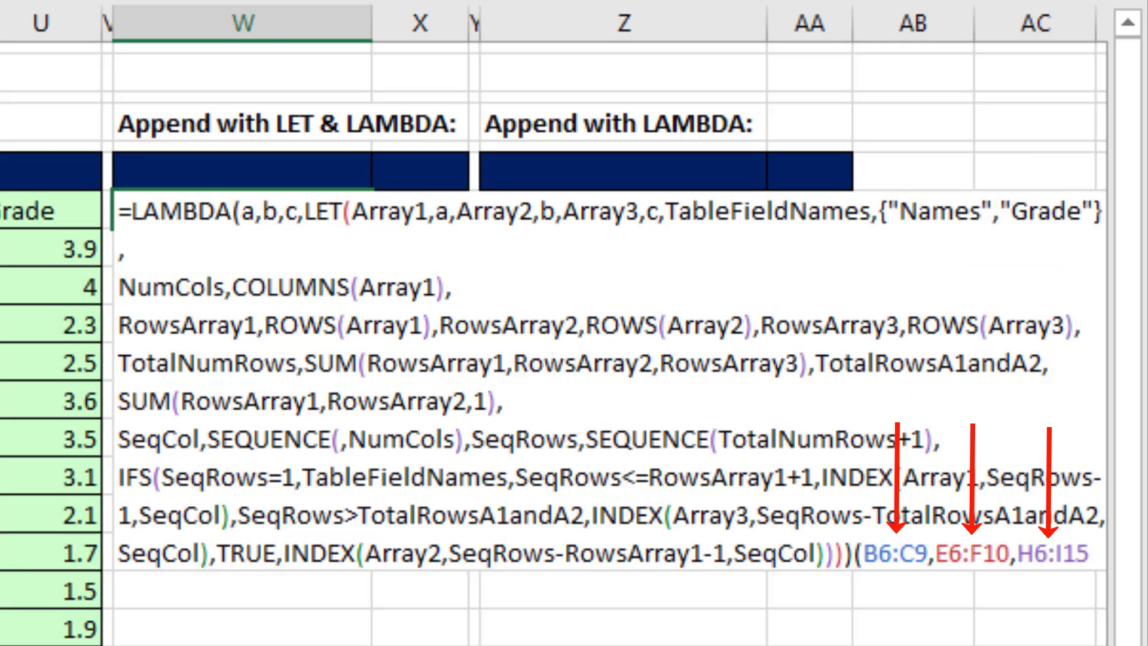
text())
key(Return)
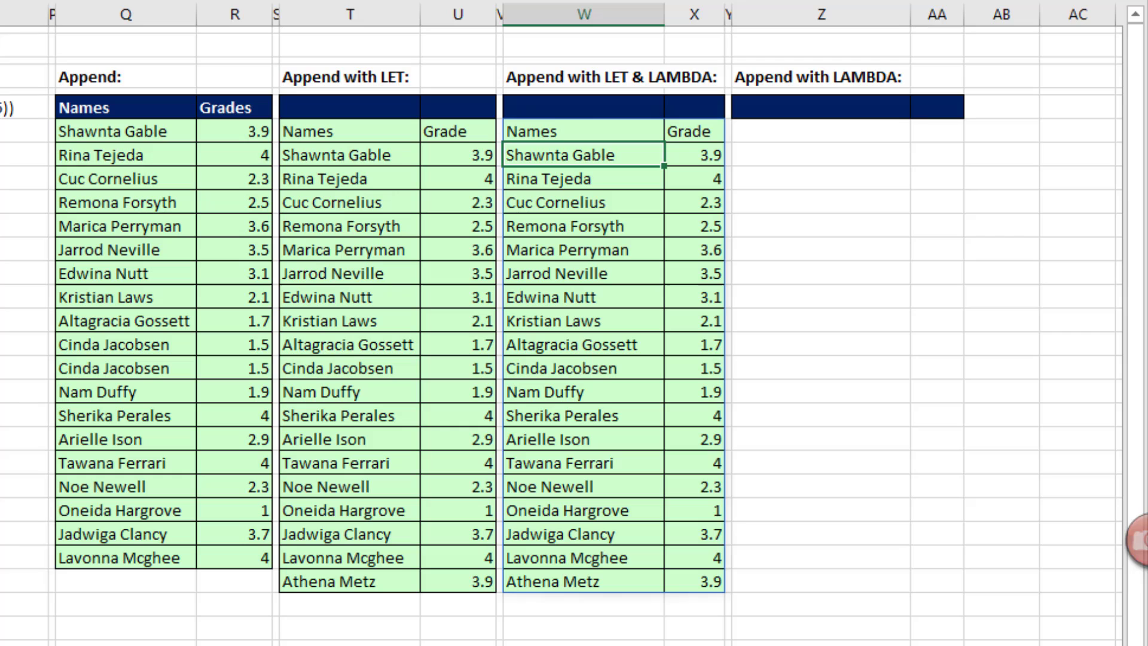
key(ctrl+F3)
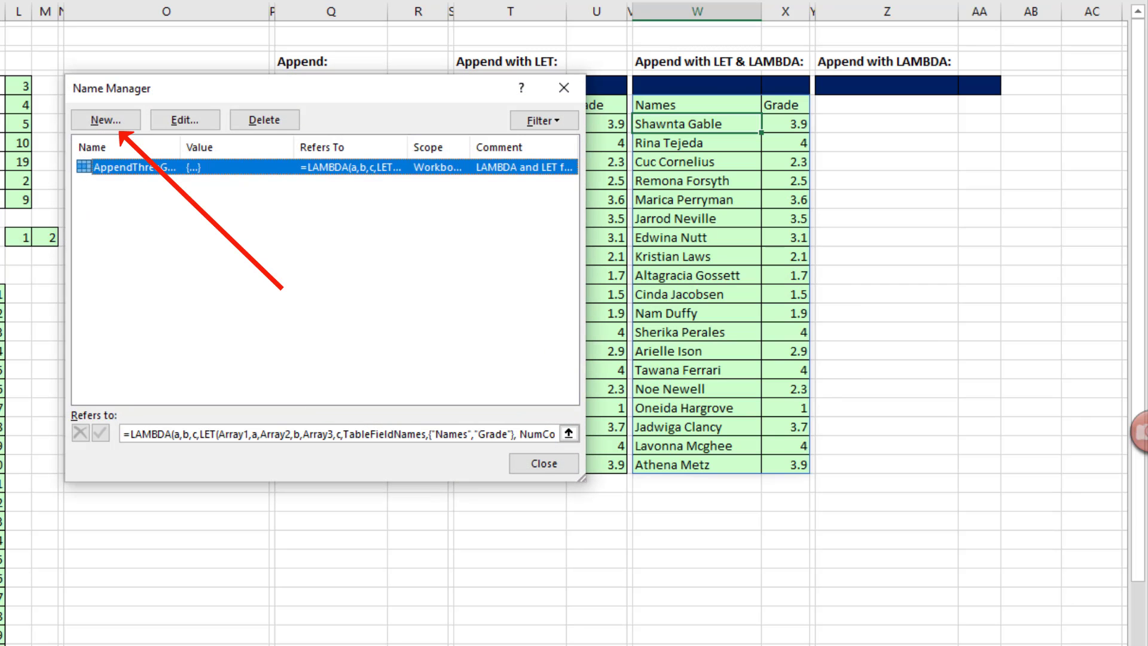
Create the name Append3GradeTables referring to the pasted LAMBDA, with a comment describing its three arrays
click(105, 124)
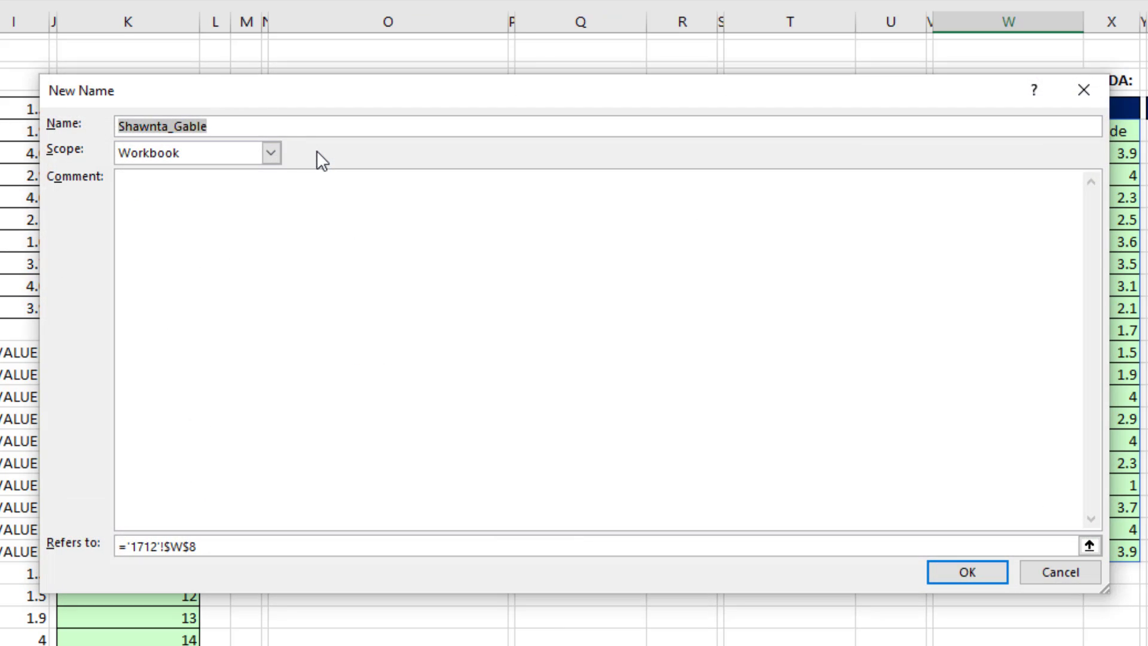
text(Append3GradeTables)
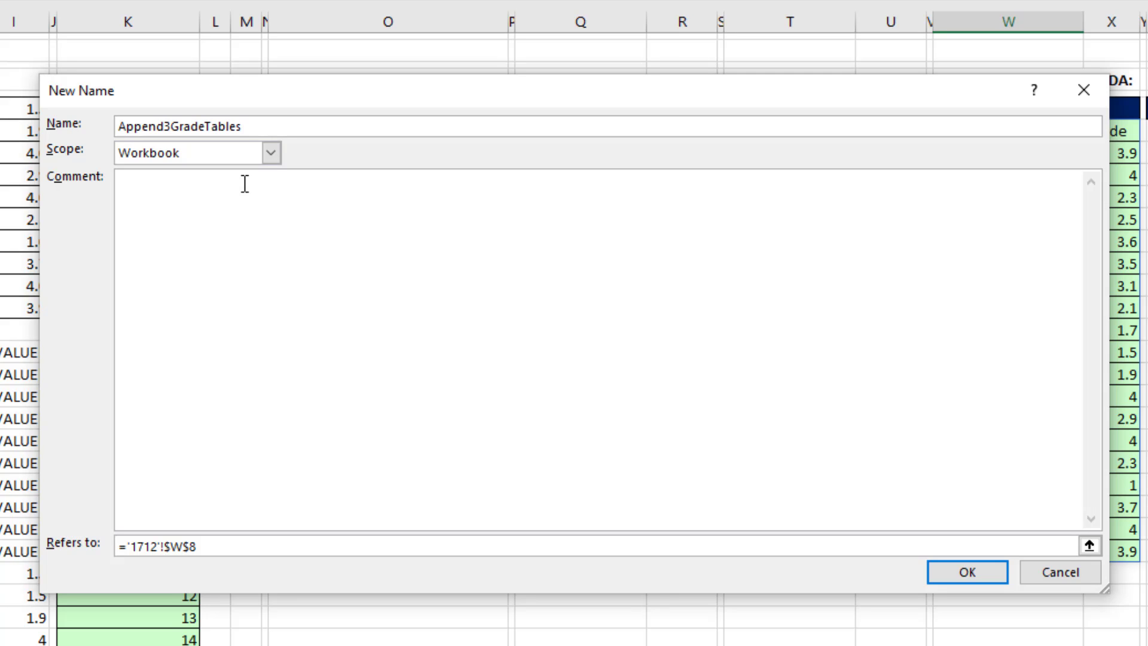
click(223, 544)
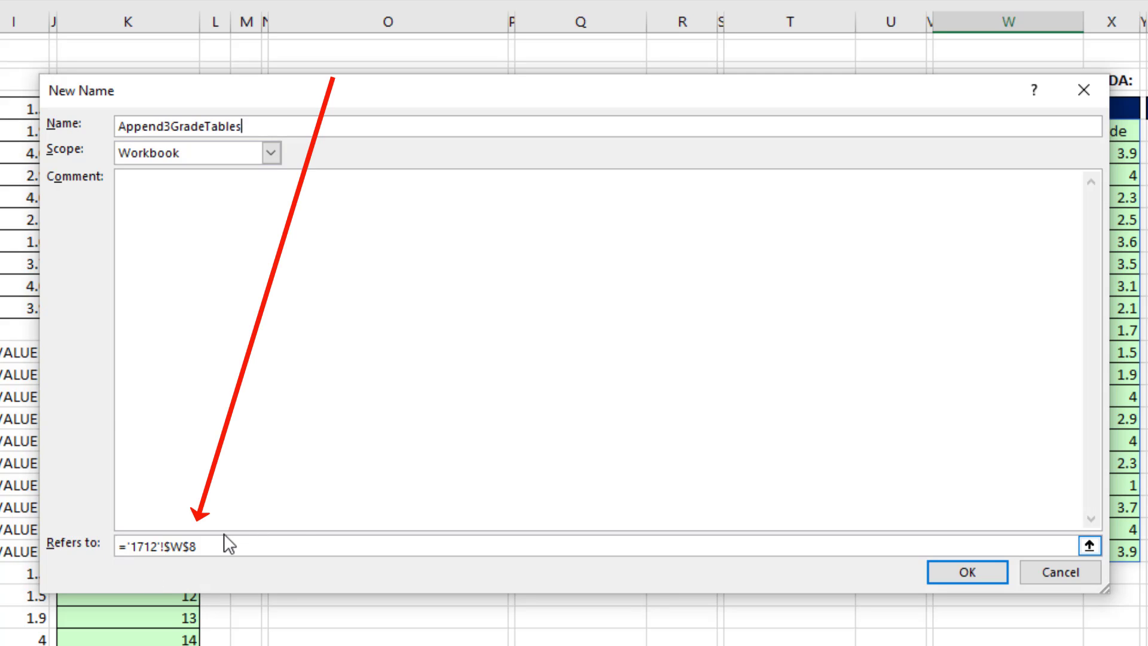
drag(211, 546, 24, 546)
key(Delete)
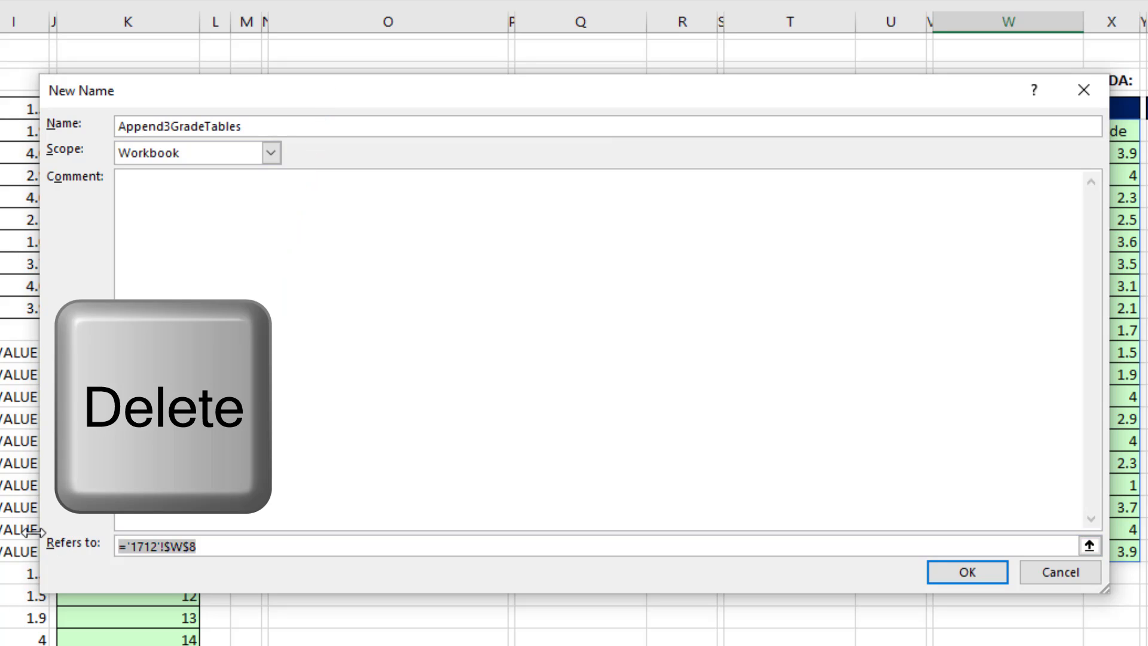
key(ctrl+v)
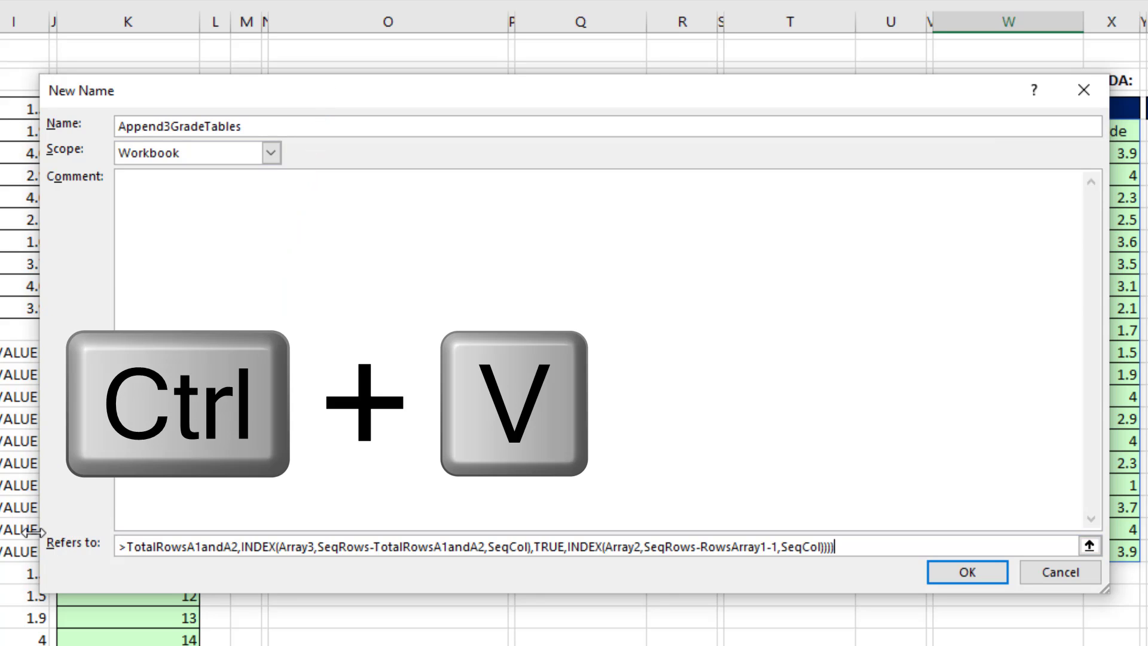
click(162, 228)
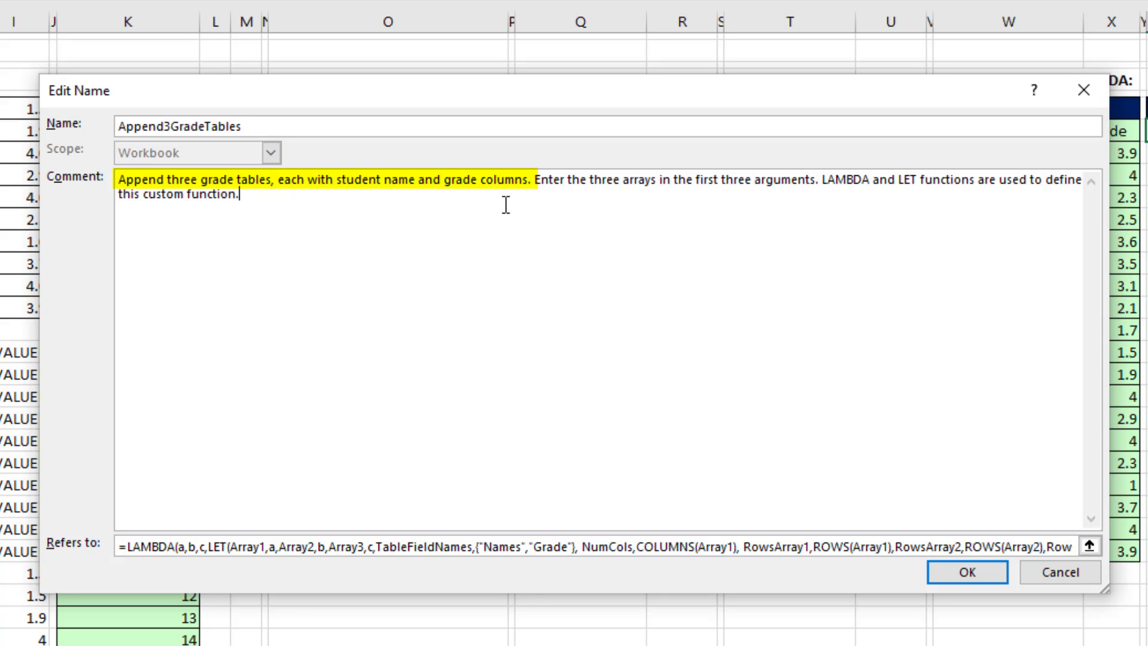
click(984, 575)
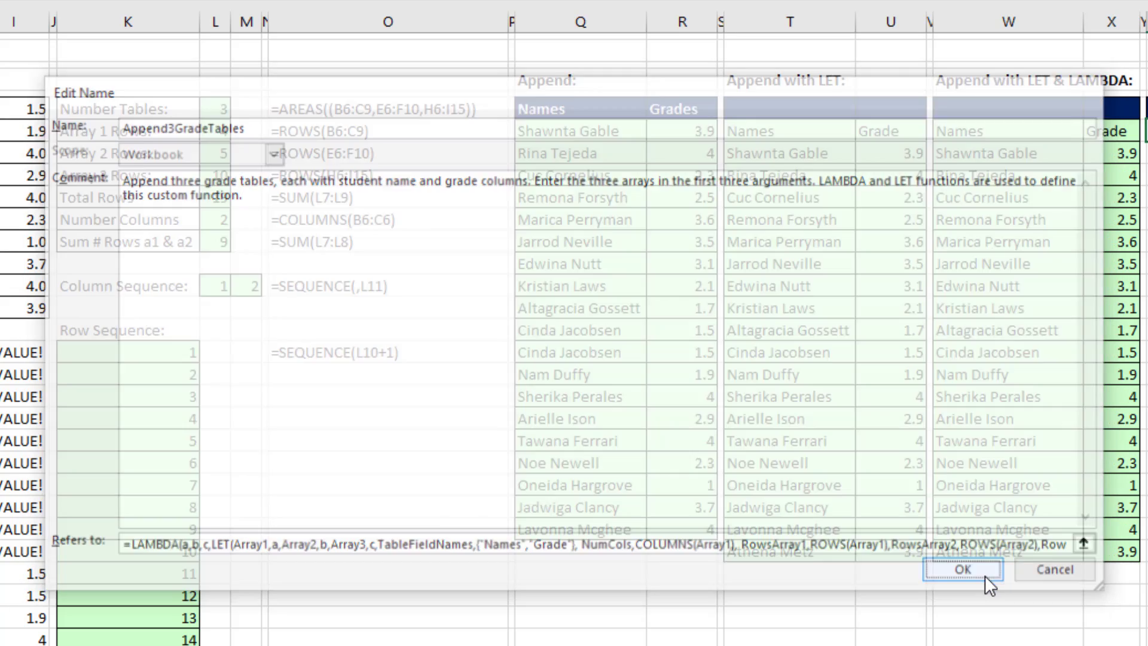
Enter =Append3GradeTables(B6:C9,E6:F10,H6:I15) in Z6 under Append with LAMBDA
click(843, 550)
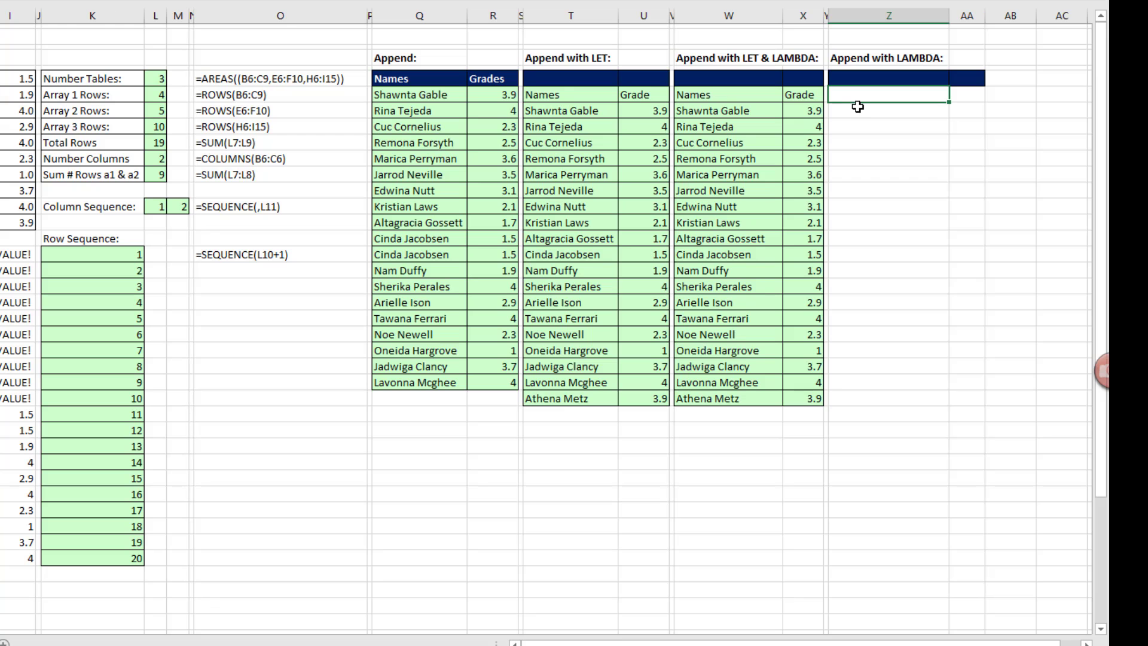
text(=ap)
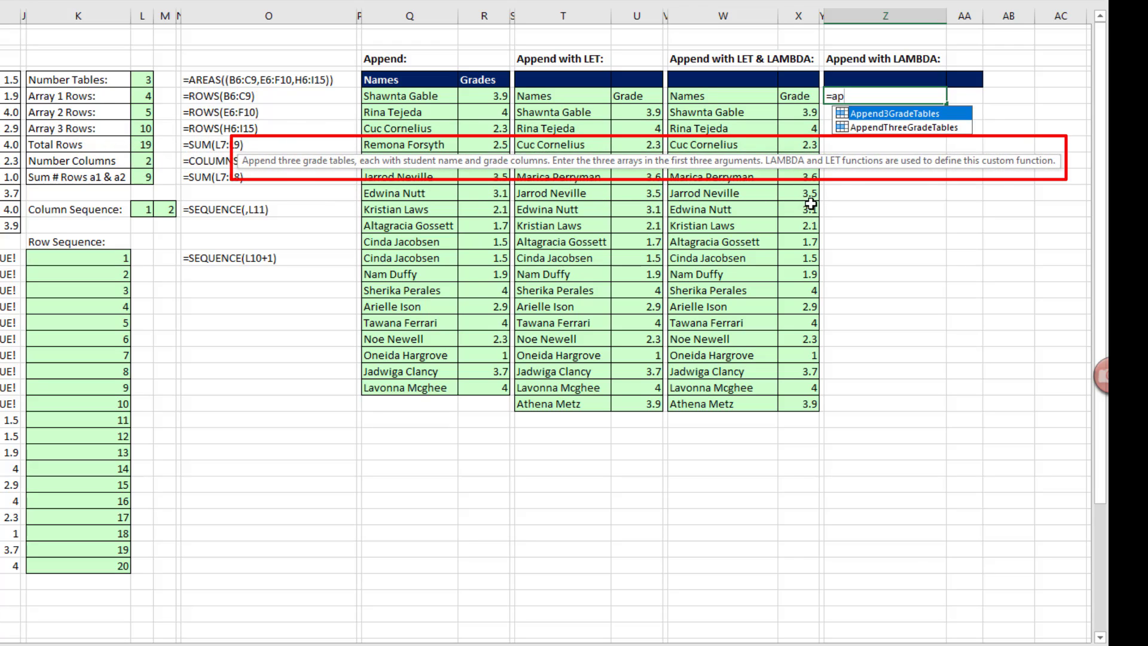
key(Tab)
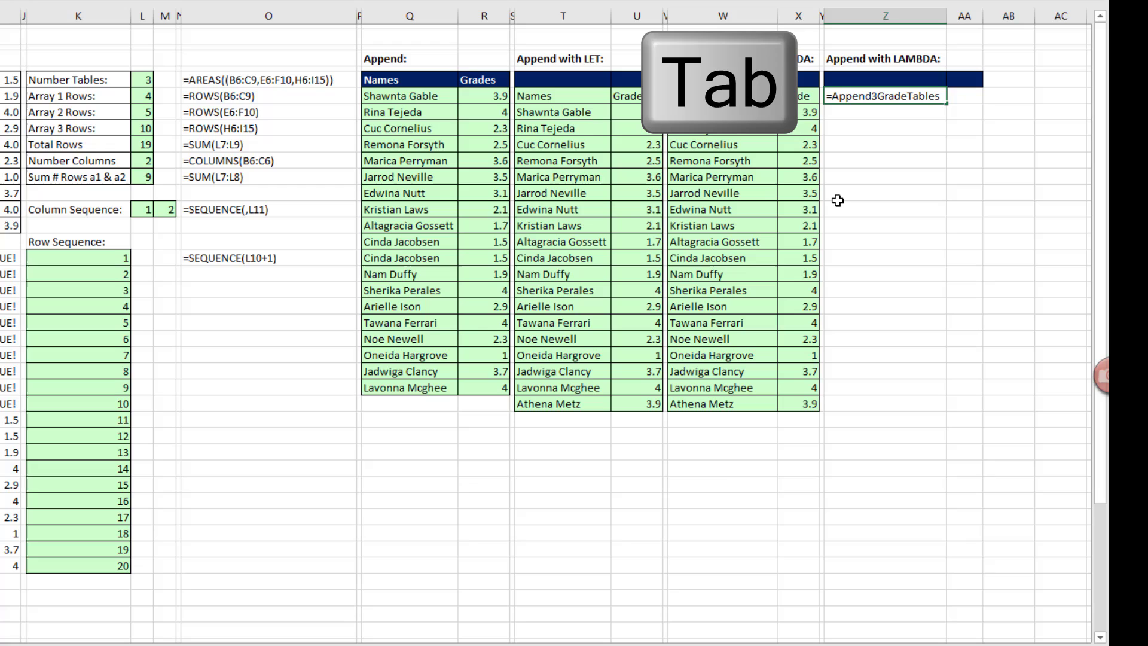
text(()
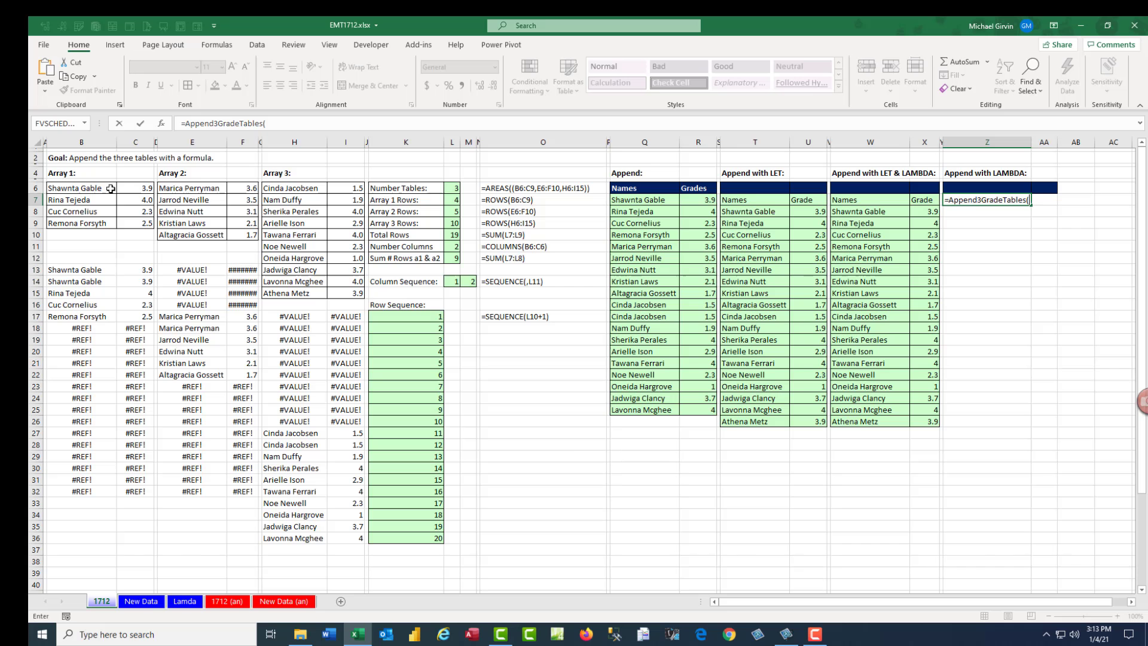
click(116, 190)
drag(115, 190, 133, 226)
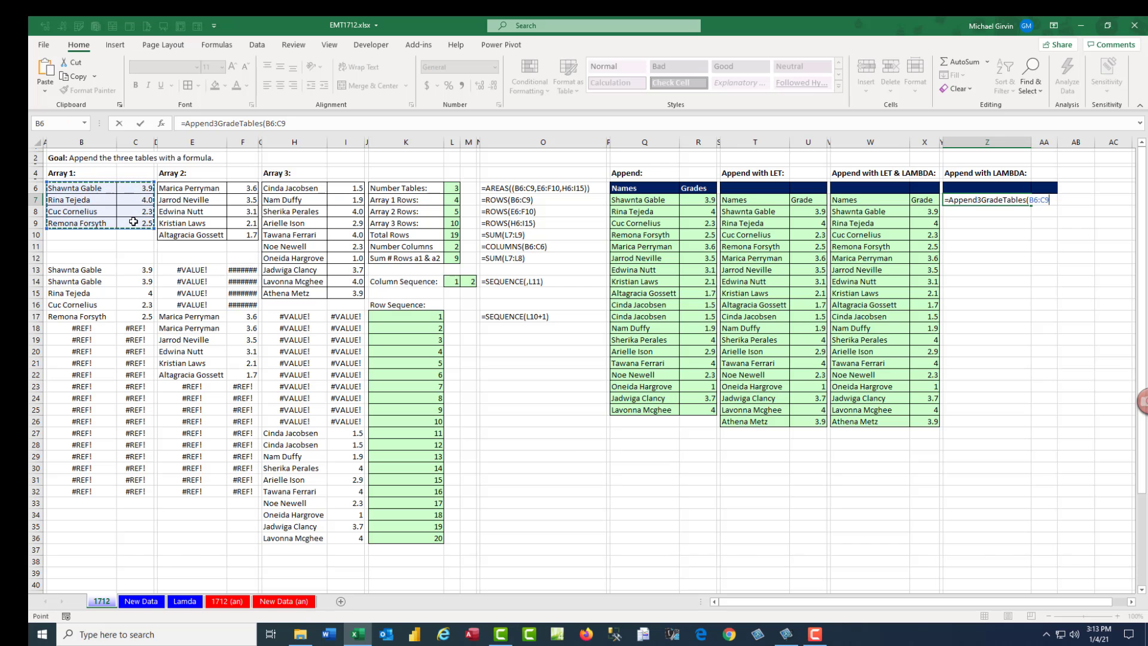
text(,)
drag(199, 193, 248, 235)
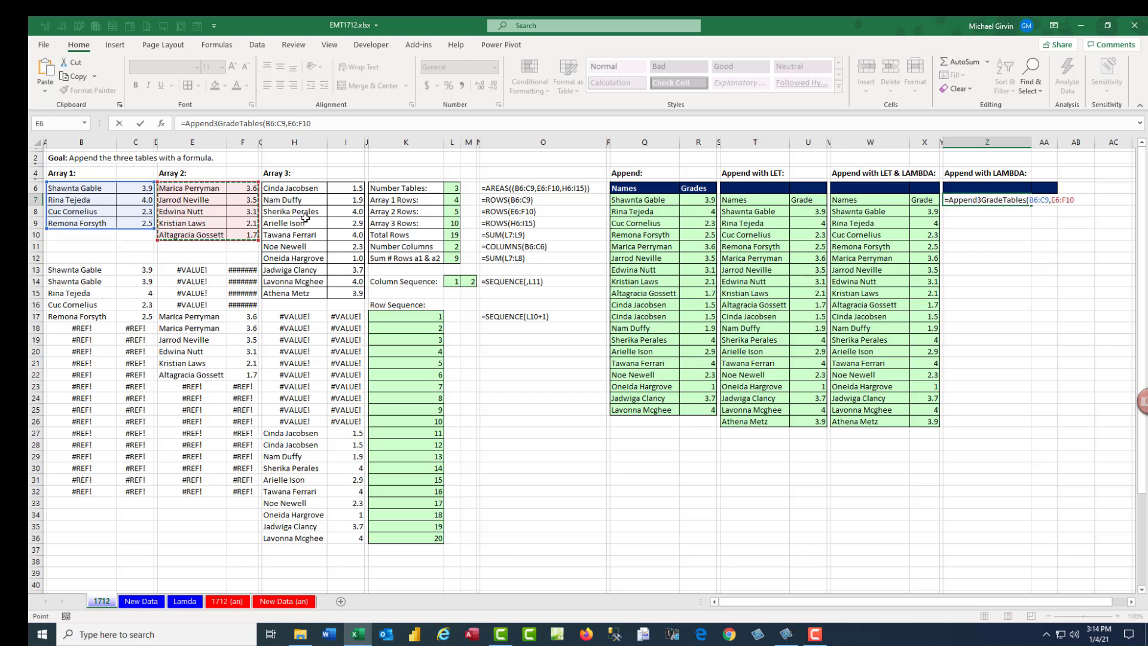
text(,)
click(318, 189)
drag(318, 189, 346, 290)
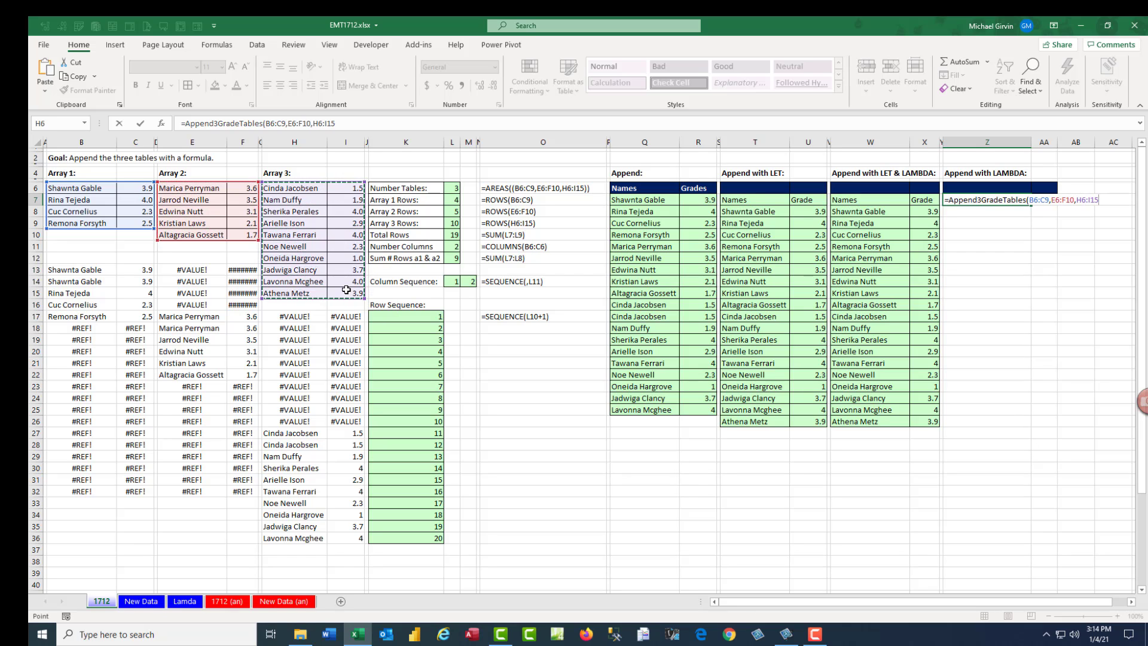
key(Return)
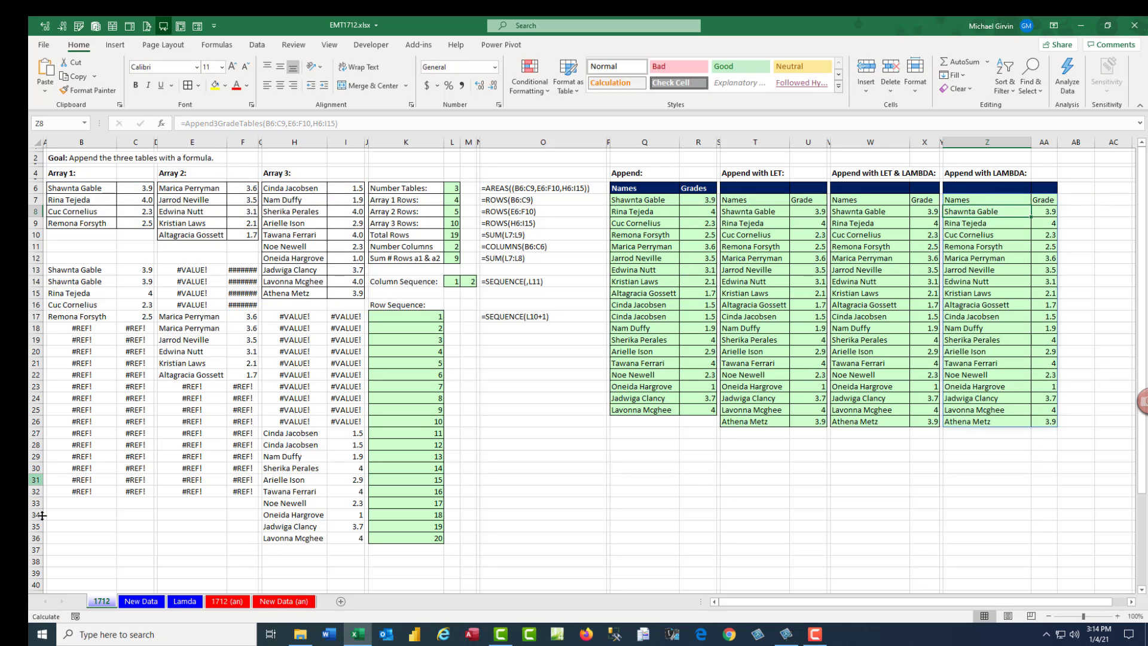
On the New Data sheet, start an Append3GradeTables formula in L4
click(143, 600)
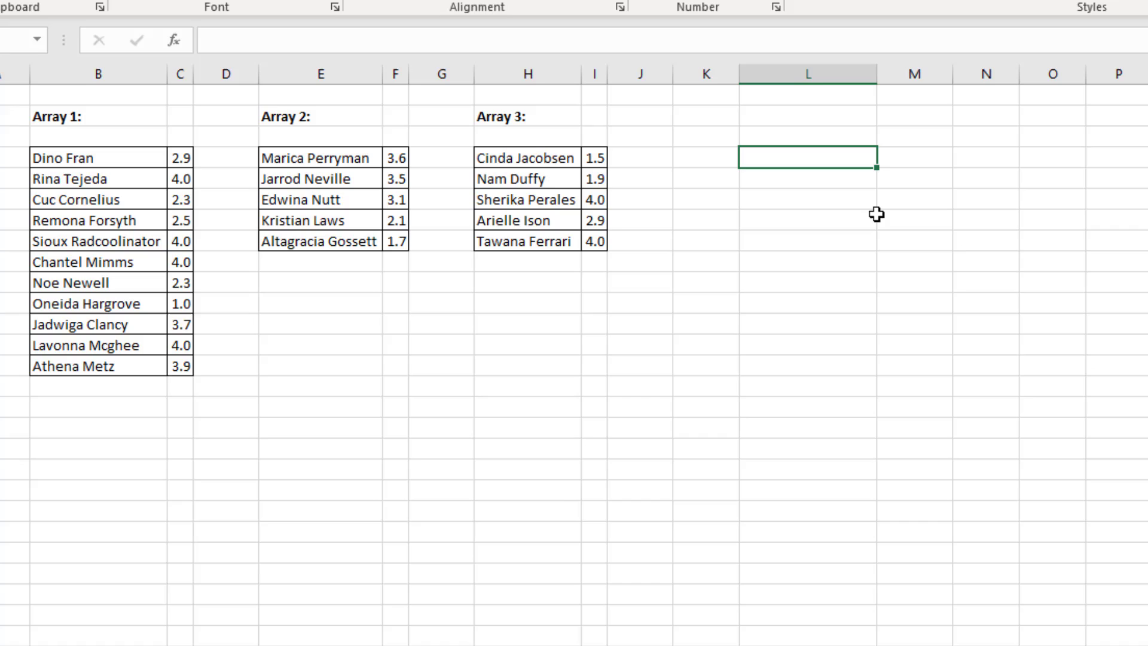
text(=aa)
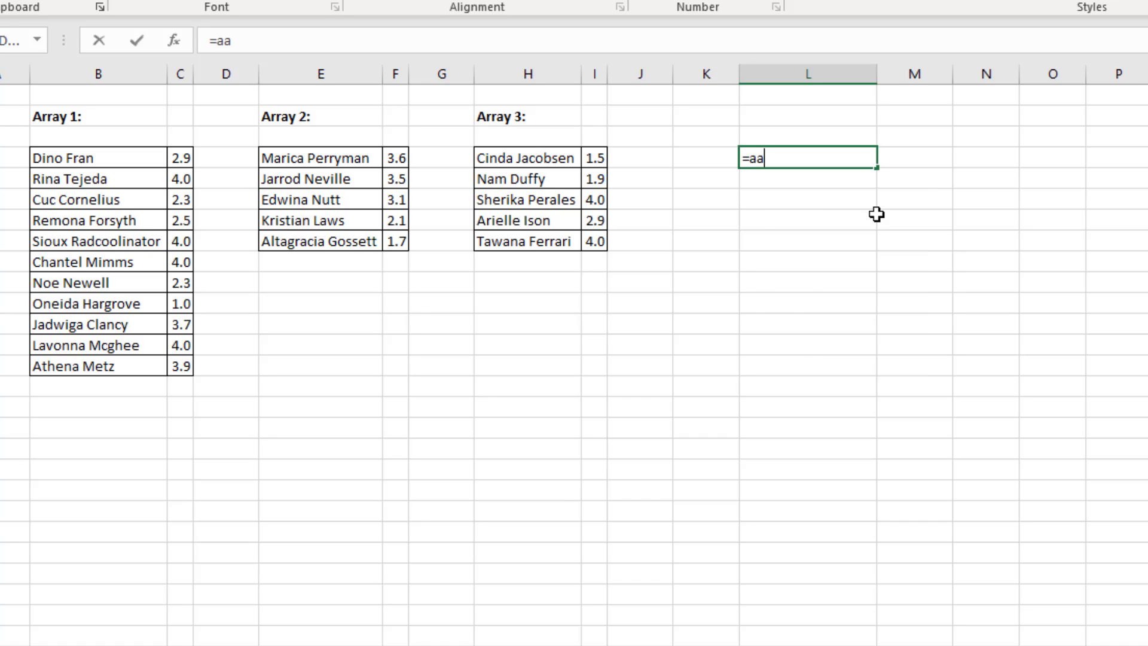
key(BackSpace)
text(p)
key(Tab)
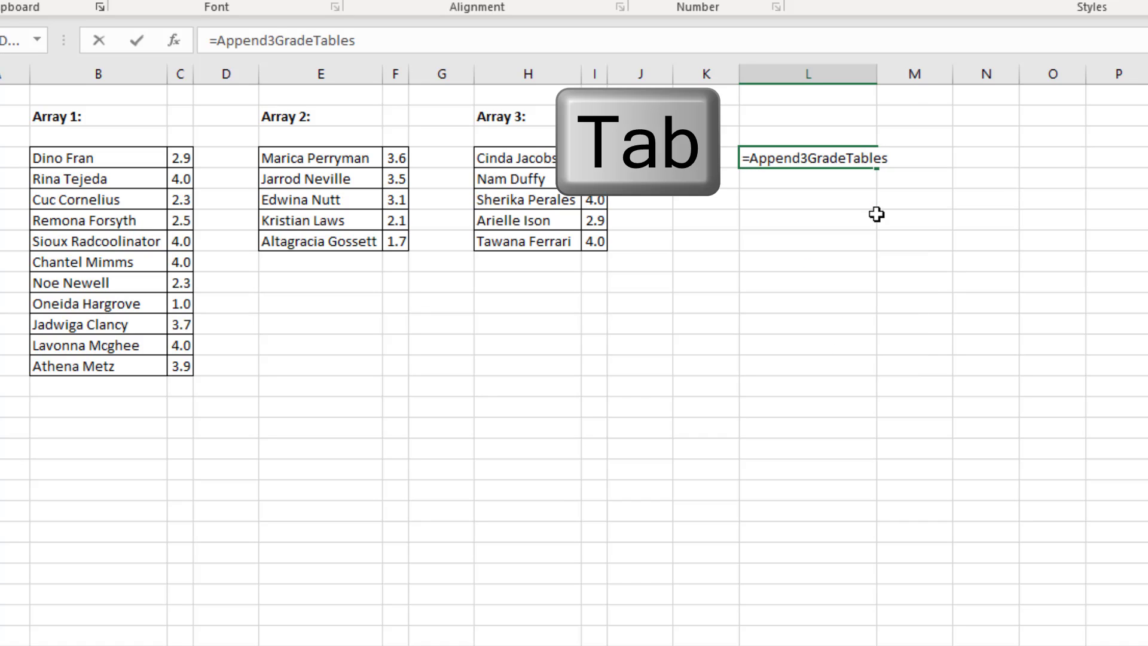
Pass B4:C14, E4:F8 and H4:I8 as the three arrays and enter the formula
click(157, 170)
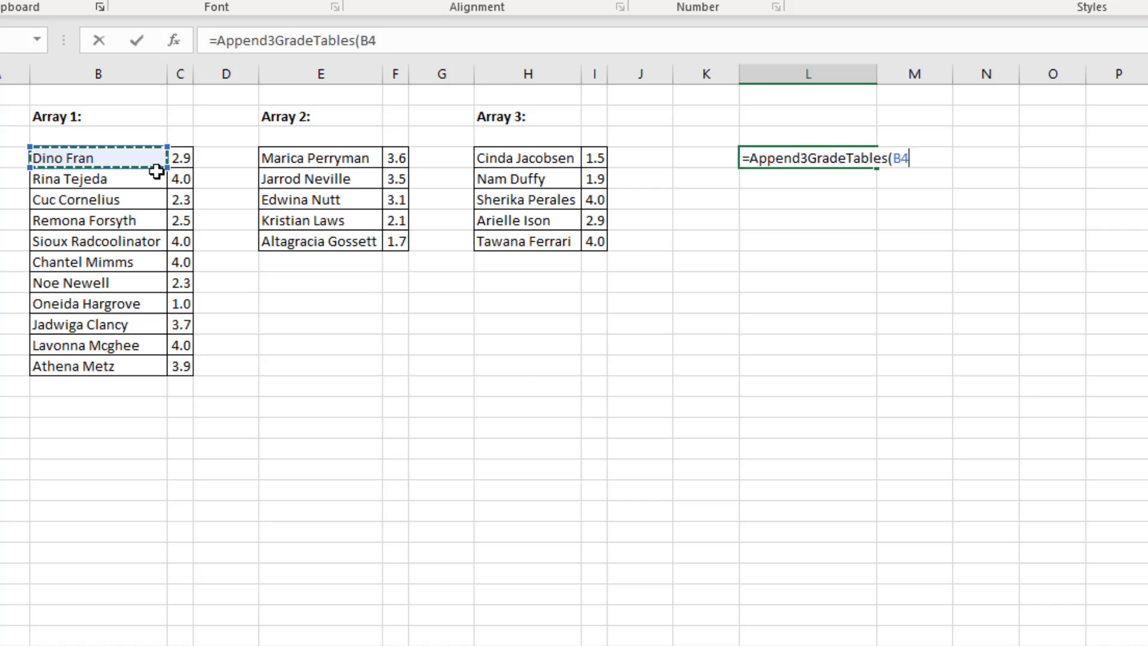
drag(157, 171, 185, 366)
text(,)
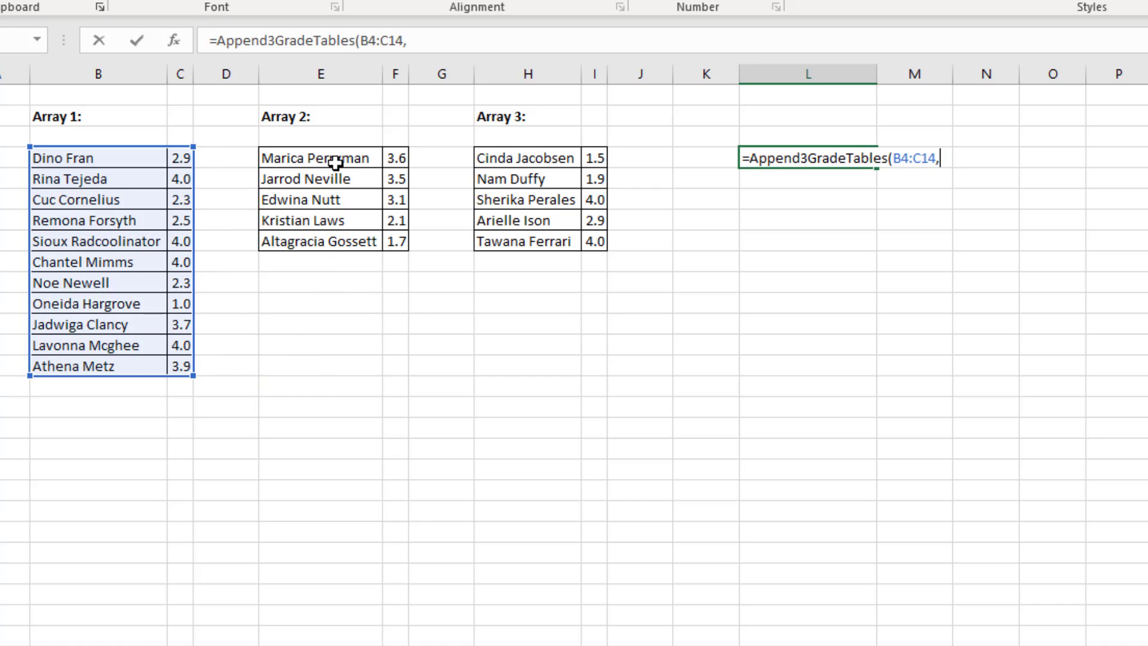
drag(335, 163, 392, 239)
text(,)
click(565, 167)
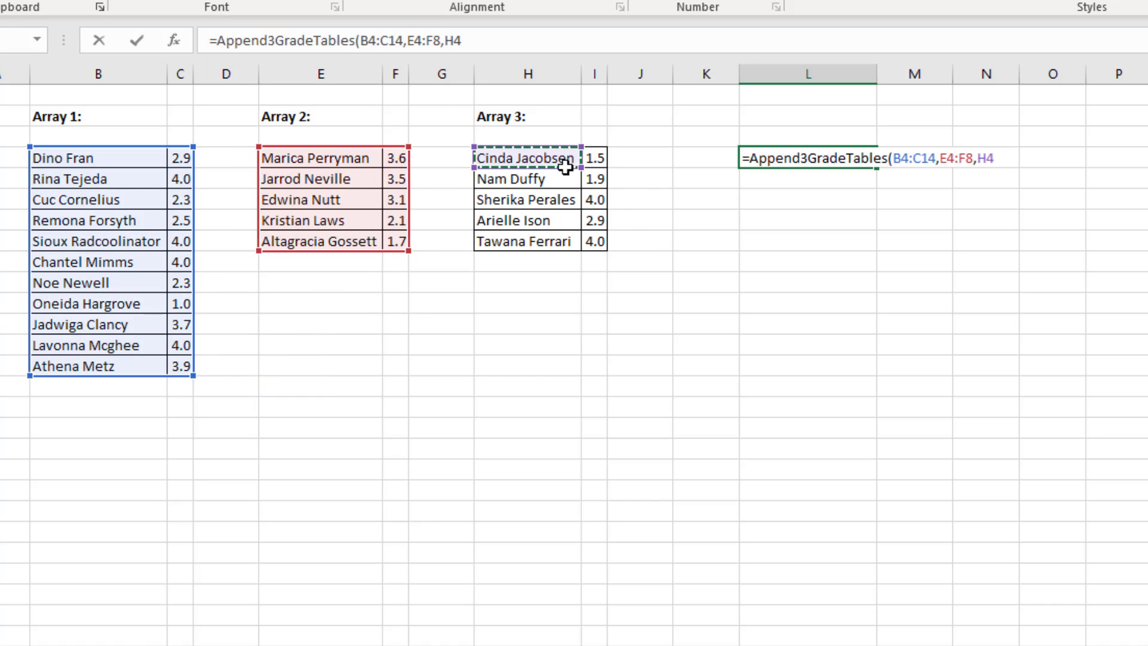
drag(565, 167, 538, 256)
text())
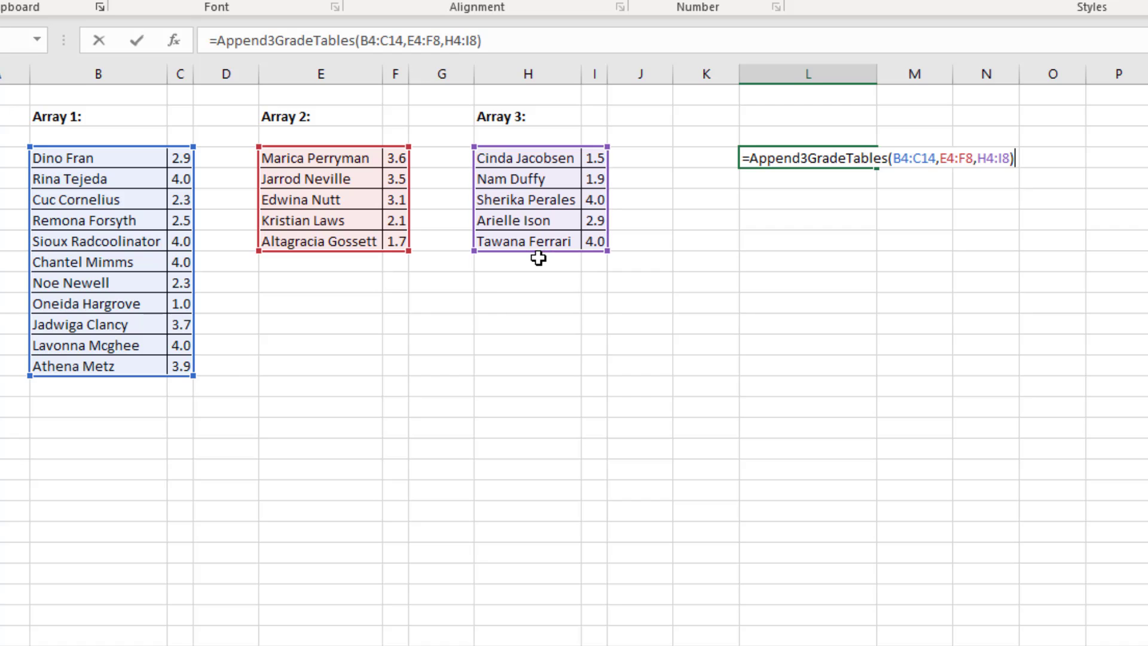
key(Return)
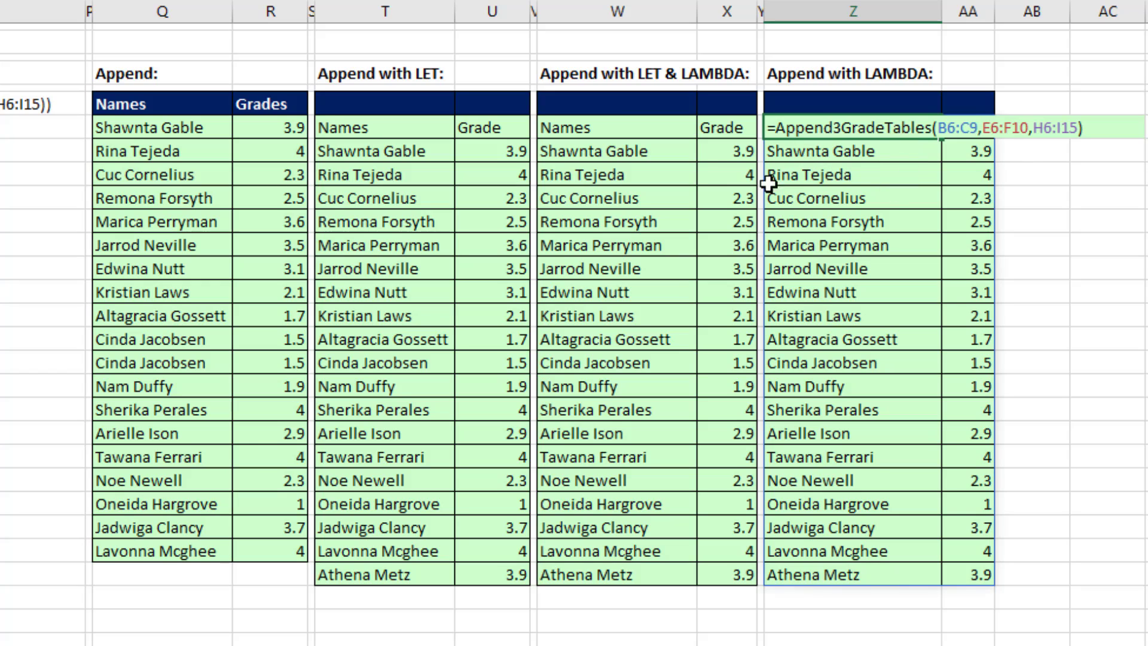
key(Escape)
double_click(601, 133)
key(Escape)
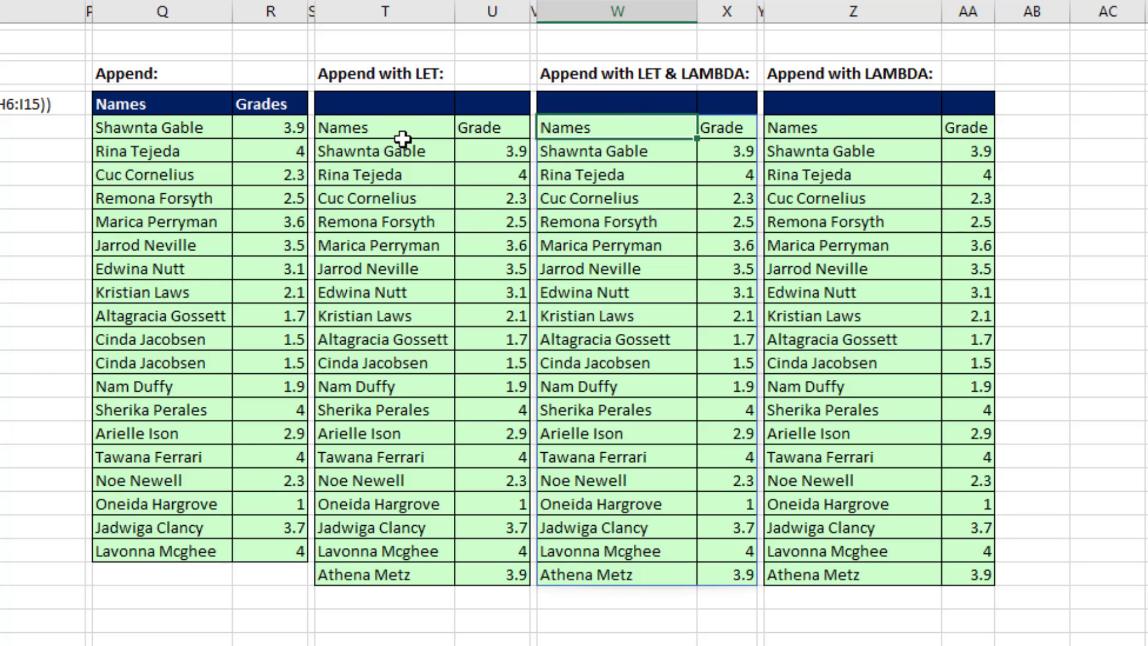
double_click(398, 128)
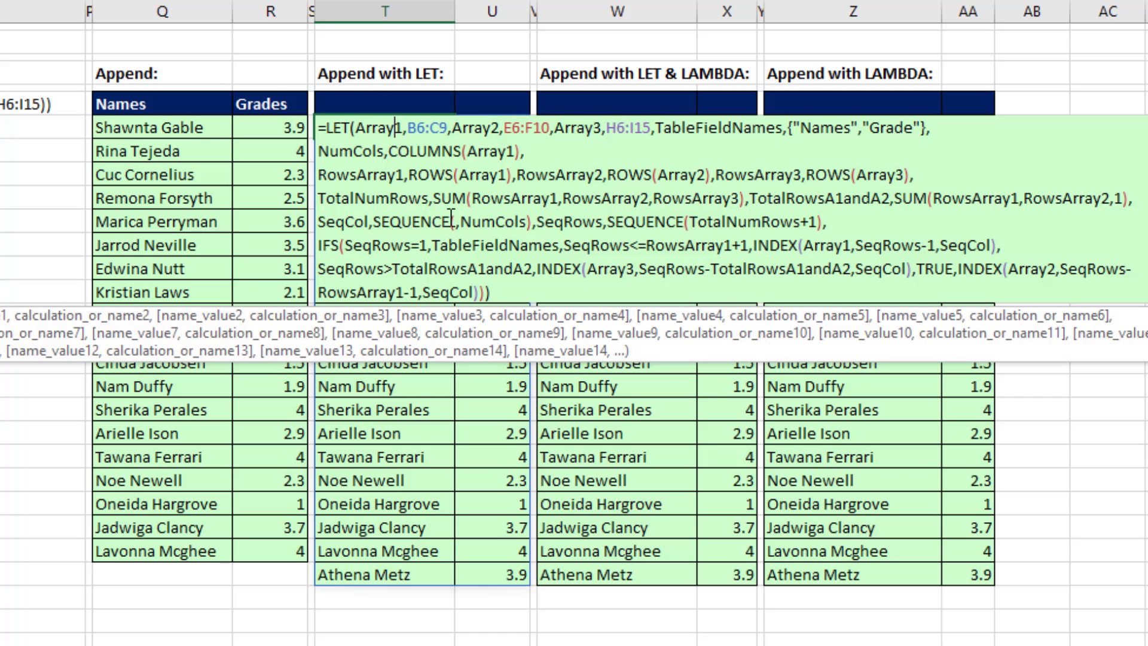
key(Escape)
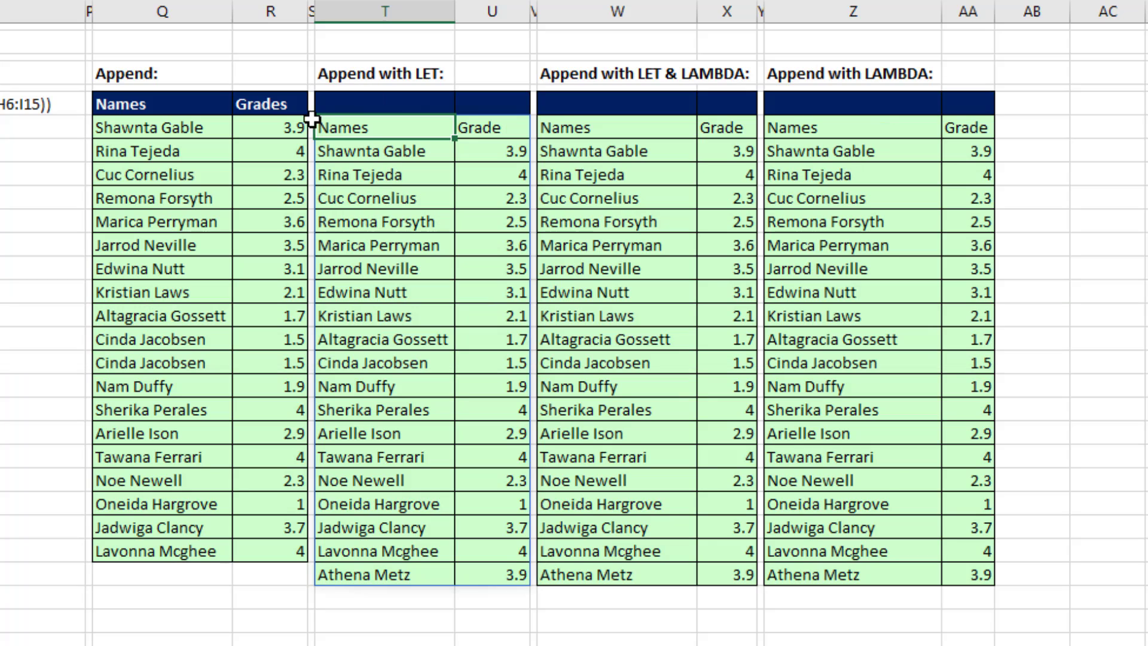
double_click(215, 106)
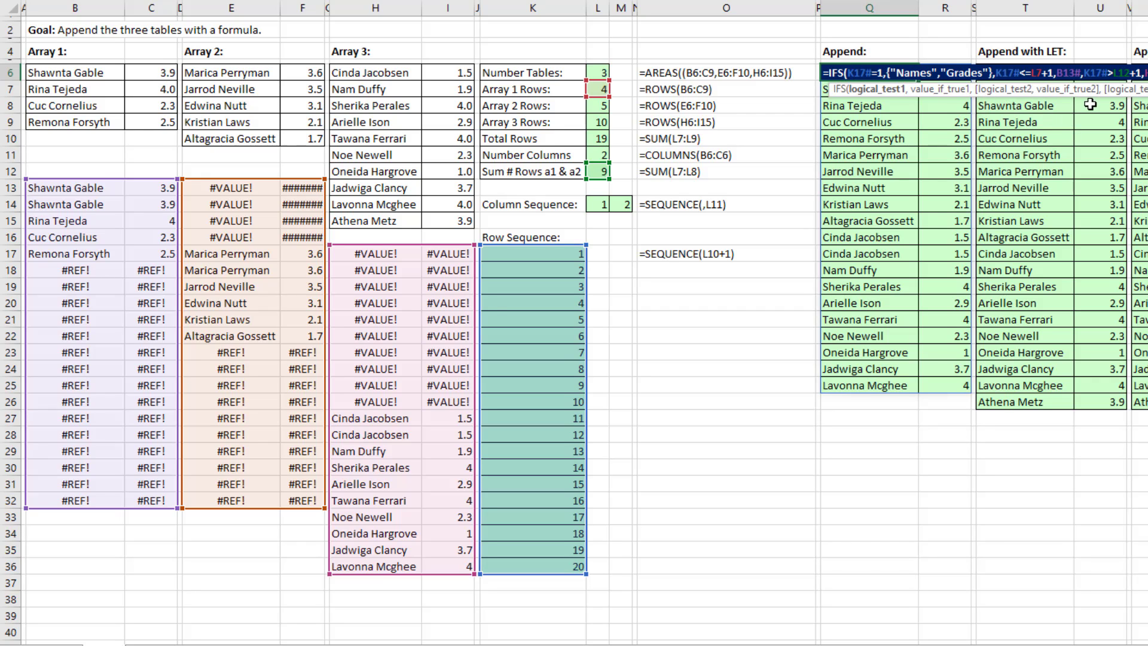
key(Escape)
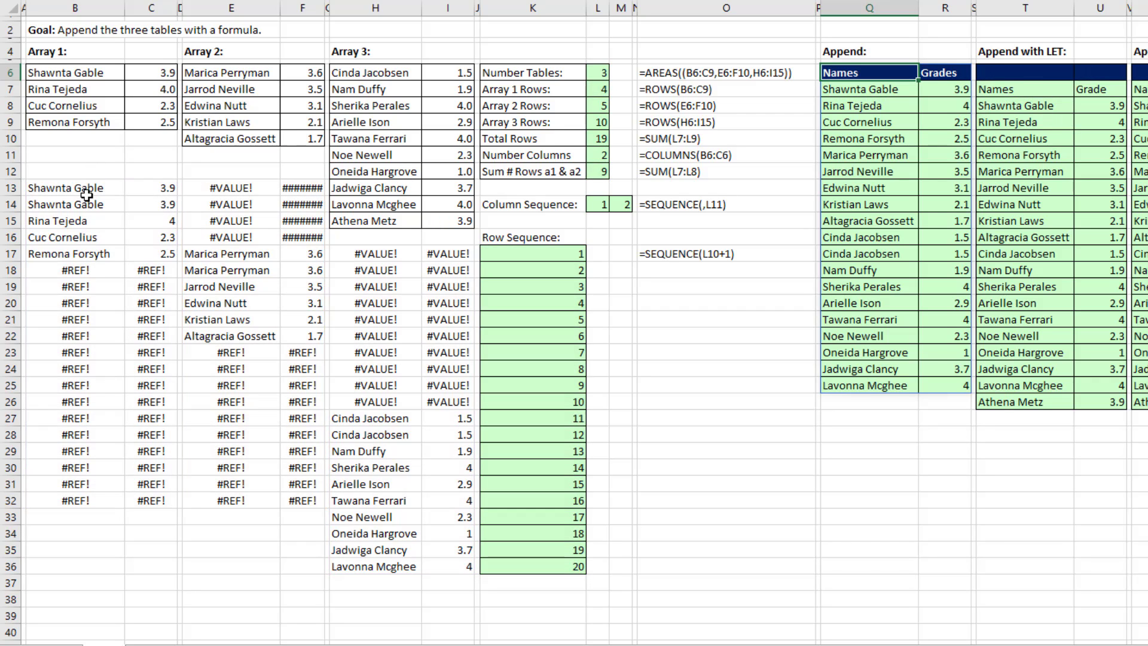
double_click(87, 195)
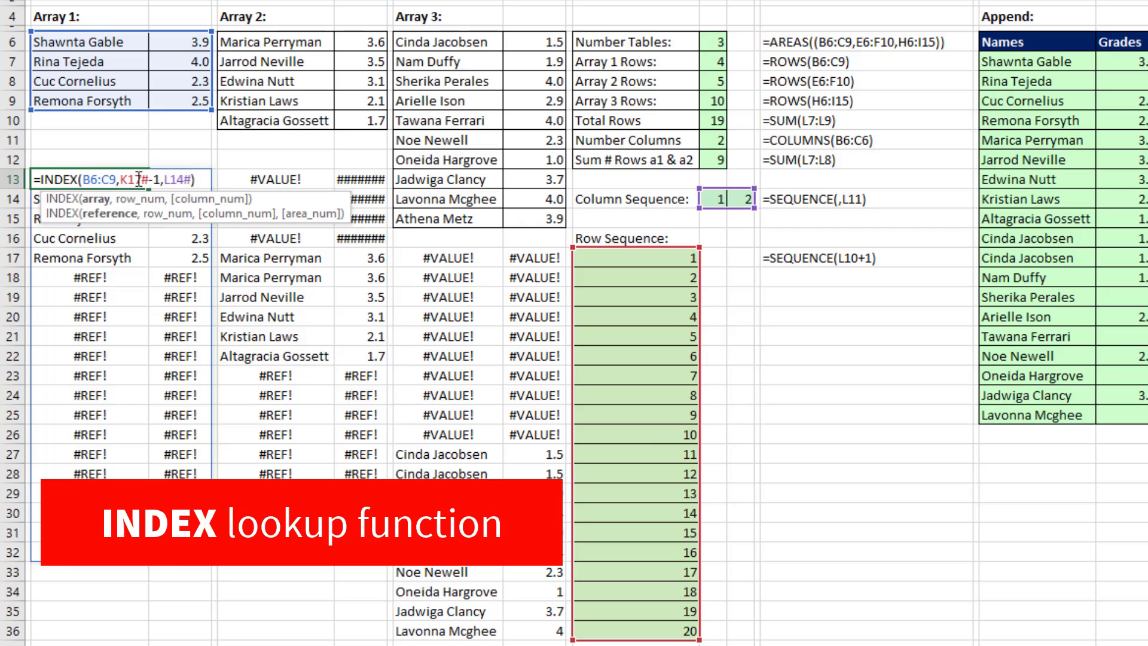